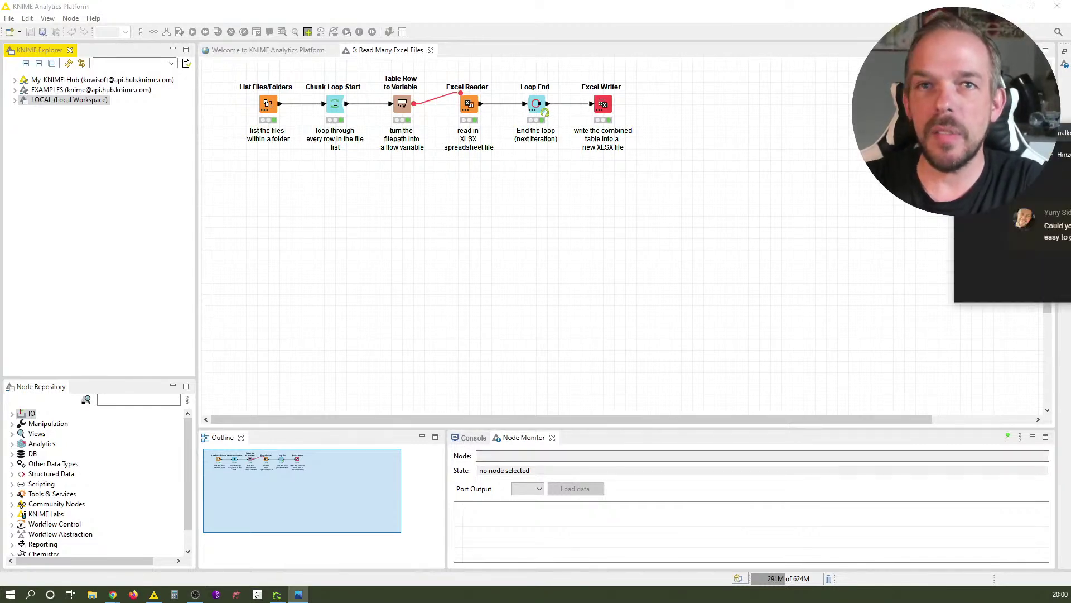
# Minimize the KNIME window to reveal the desktop and the viewer's question photo
pyautogui.click(1006, 6)
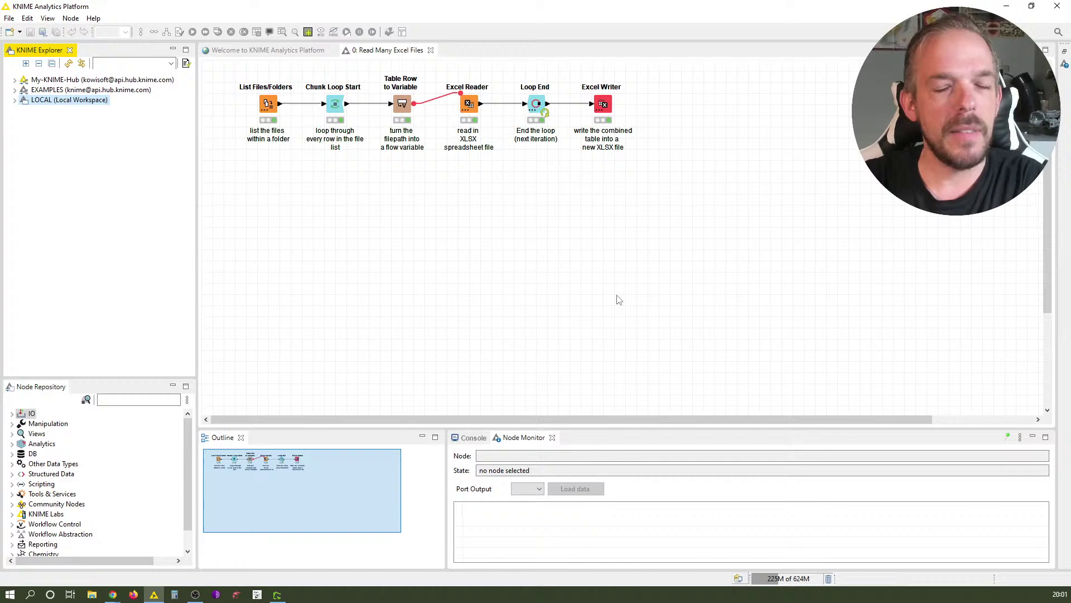
# Scroll the workflow canvas down so the existing six nodes move out of view
pyautogui.scroll(-3, 374, 258)
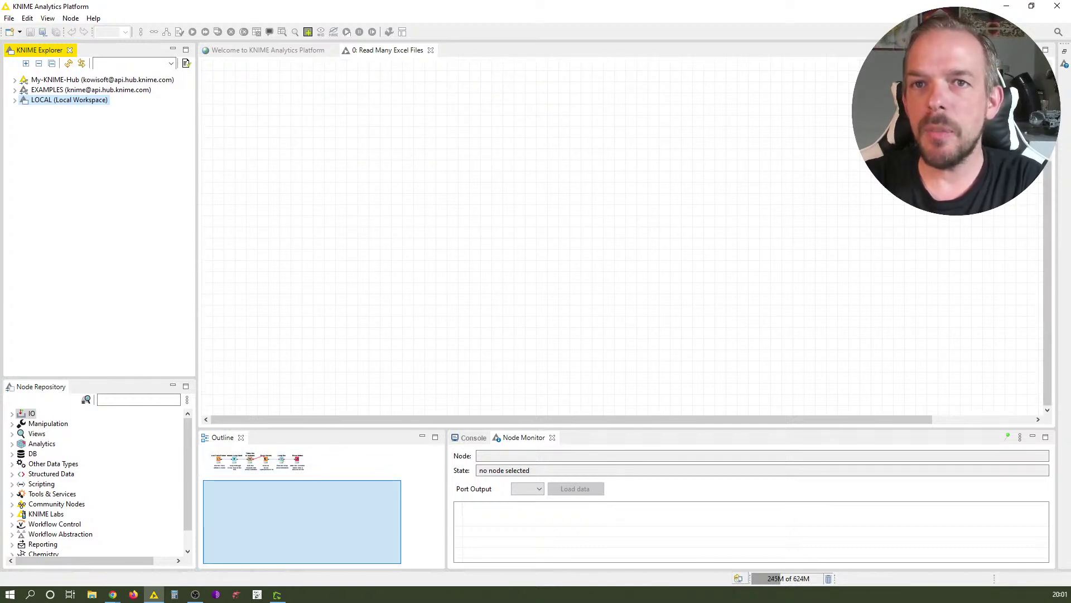
# Add a List Files/Folders node from a 'list file' search and place it on the canvas's left side
pyautogui.hotkey('alt', 'Tab')
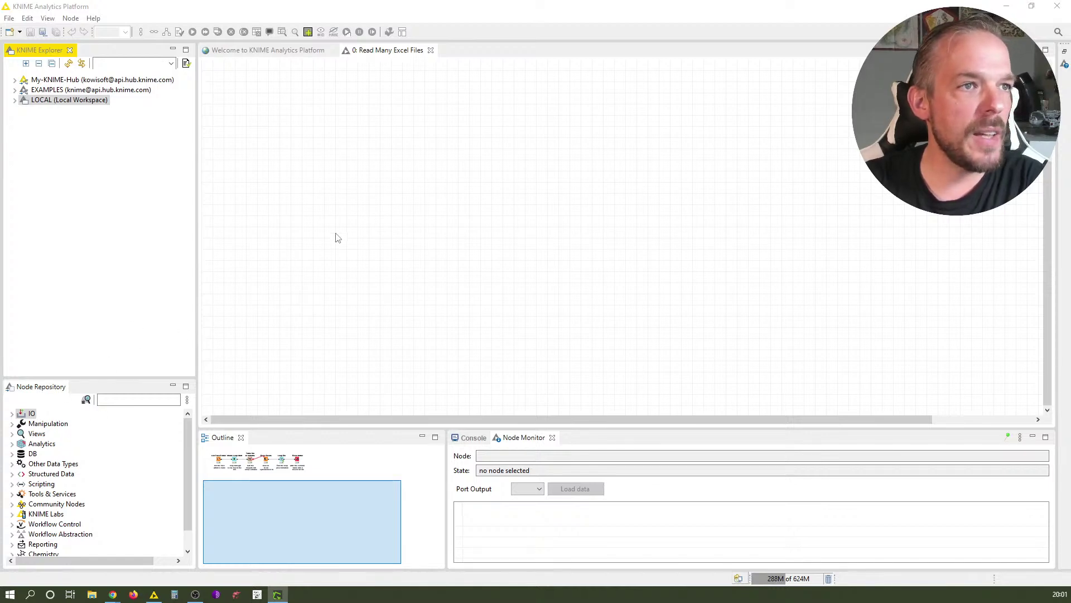
pyautogui.click(128, 399)
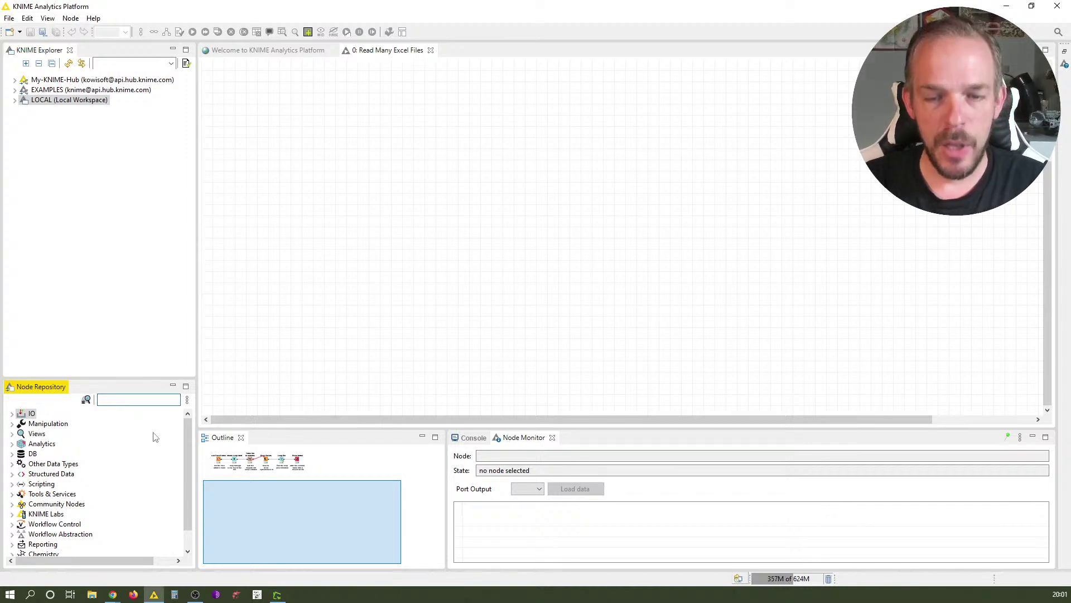
pyautogui.write('list files')
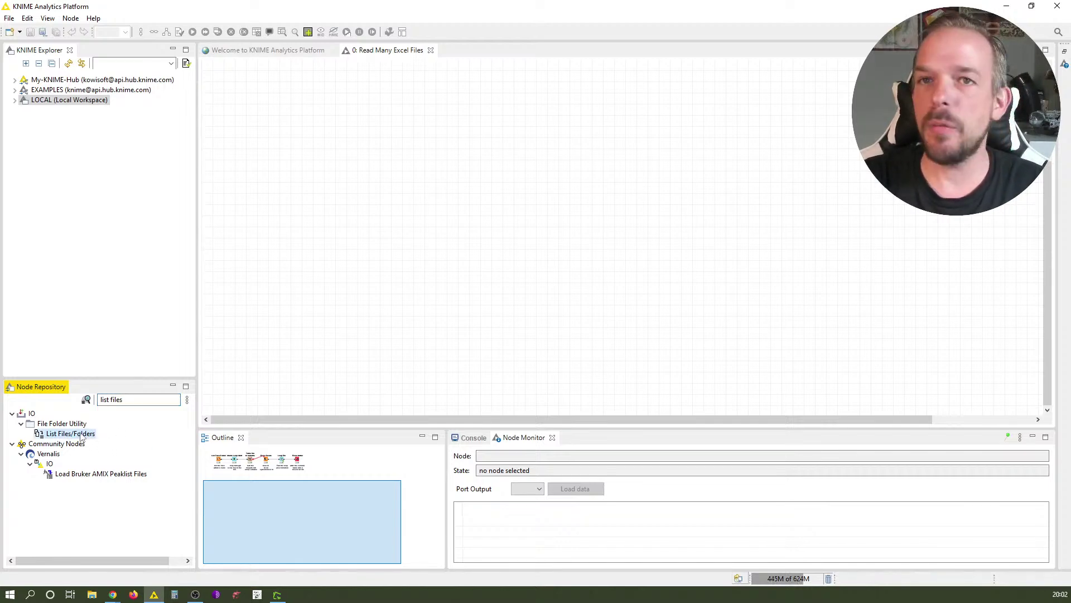
pyautogui.moveTo(81, 436); pyautogui.dragTo(625, 237)
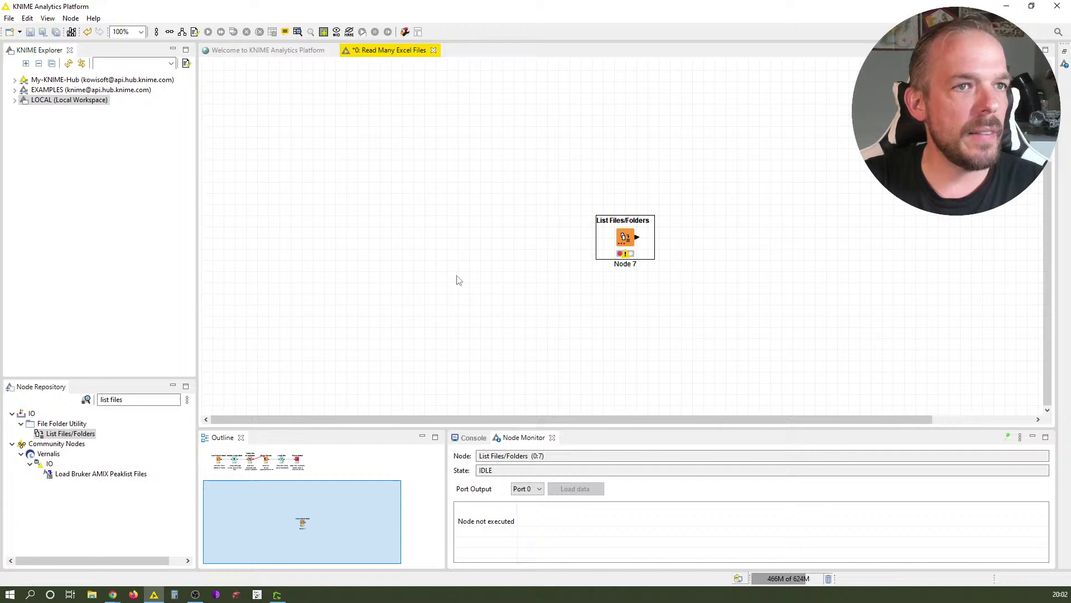
pyautogui.moveTo(457, 216); pyautogui.dragTo(327, 205)
# Label the node 'list all files' / 'in data folder' on two lines
pyautogui.press('F2')
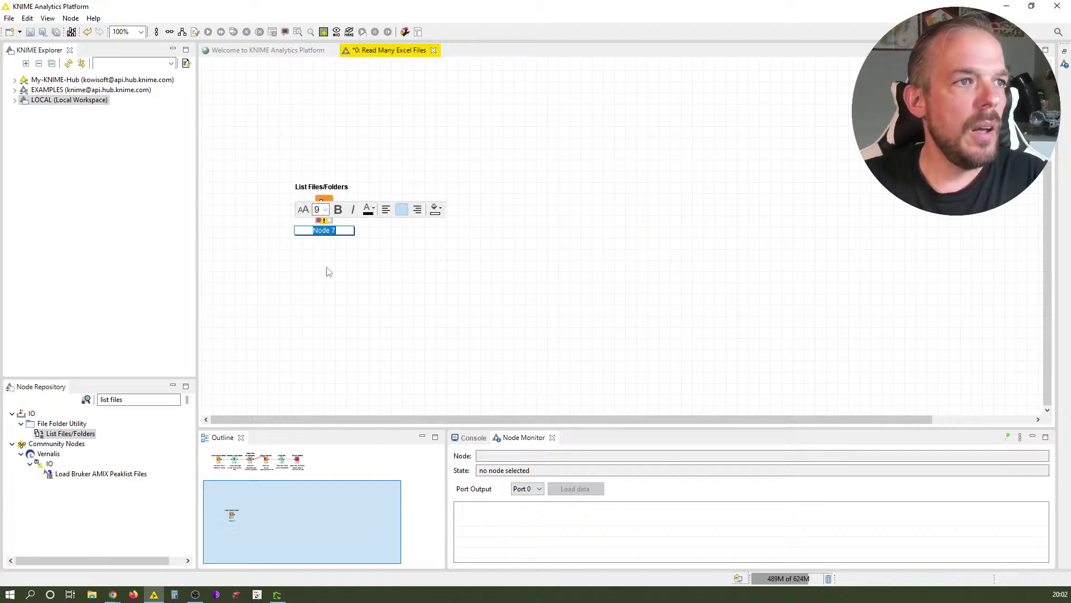
pyautogui.write('list f')
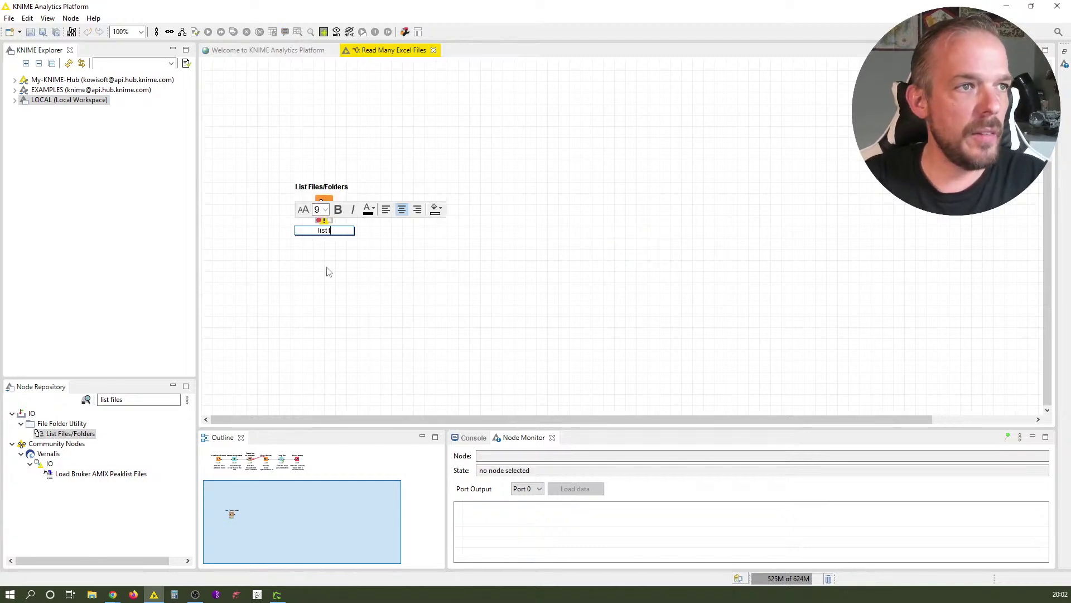
pyautogui.press('BackSpace')
pyautogui.write('all files')
pyautogui.press('Return')
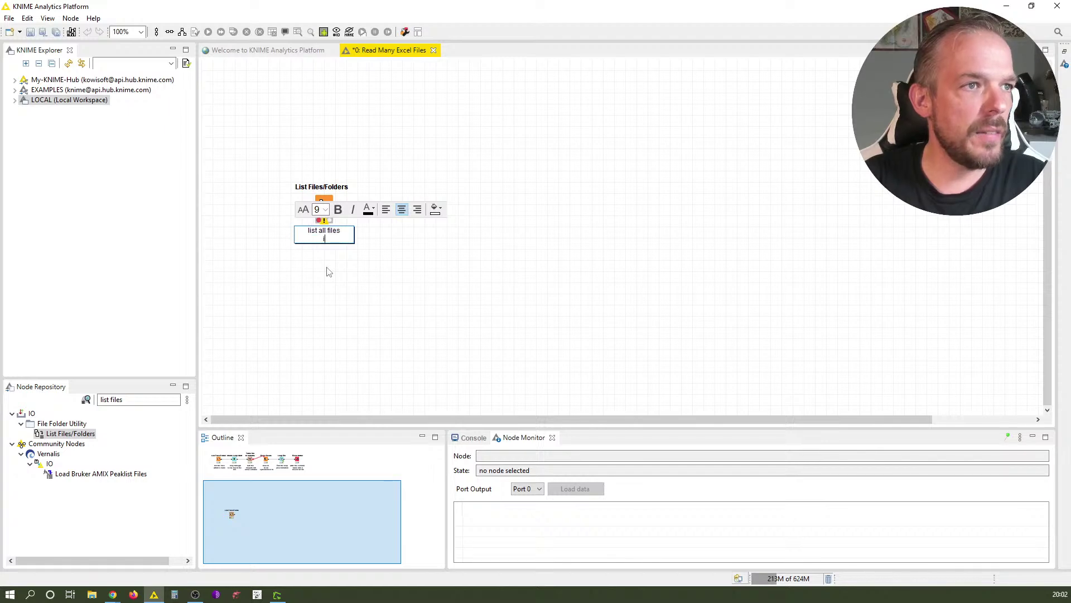
pyautogui.write('in data folder')
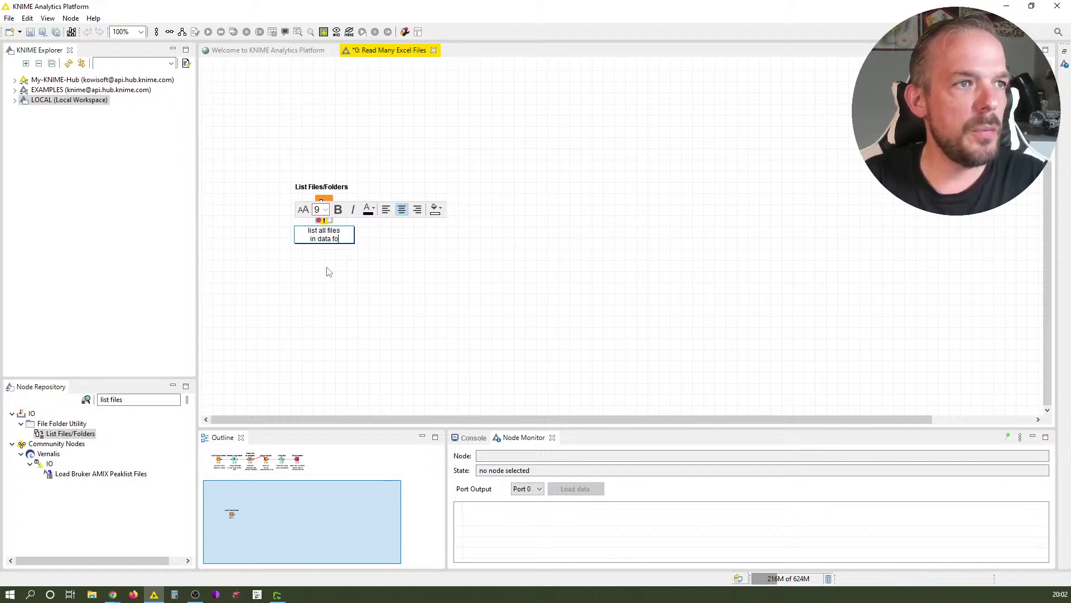
pyautogui.click(327, 274)
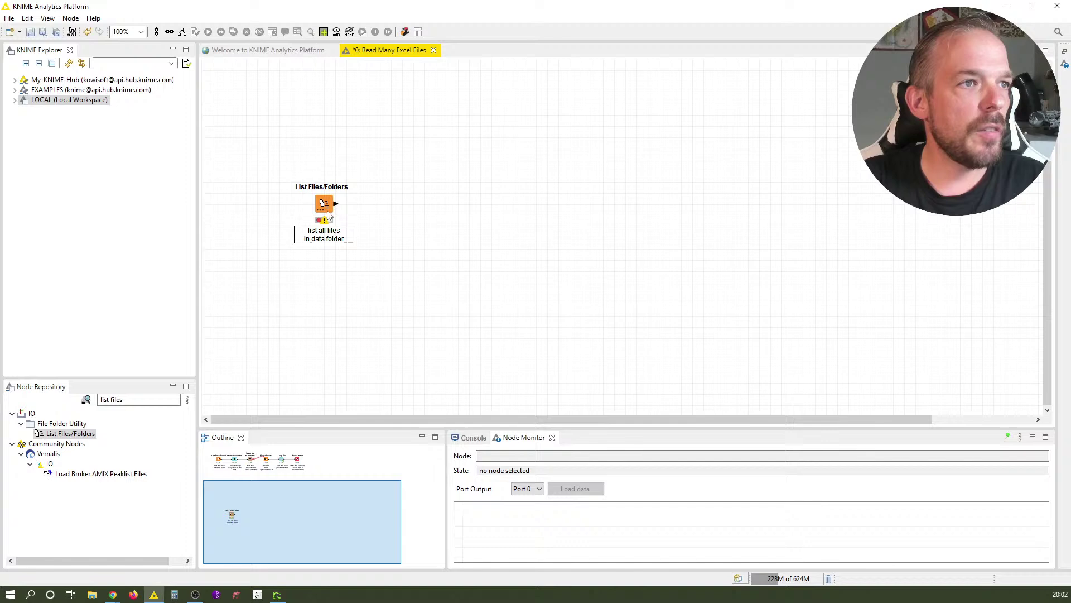
# Configure List Files/Folders to read the myFiles folder using Read from: Relative to
pyautogui.doubleClick(324, 209)
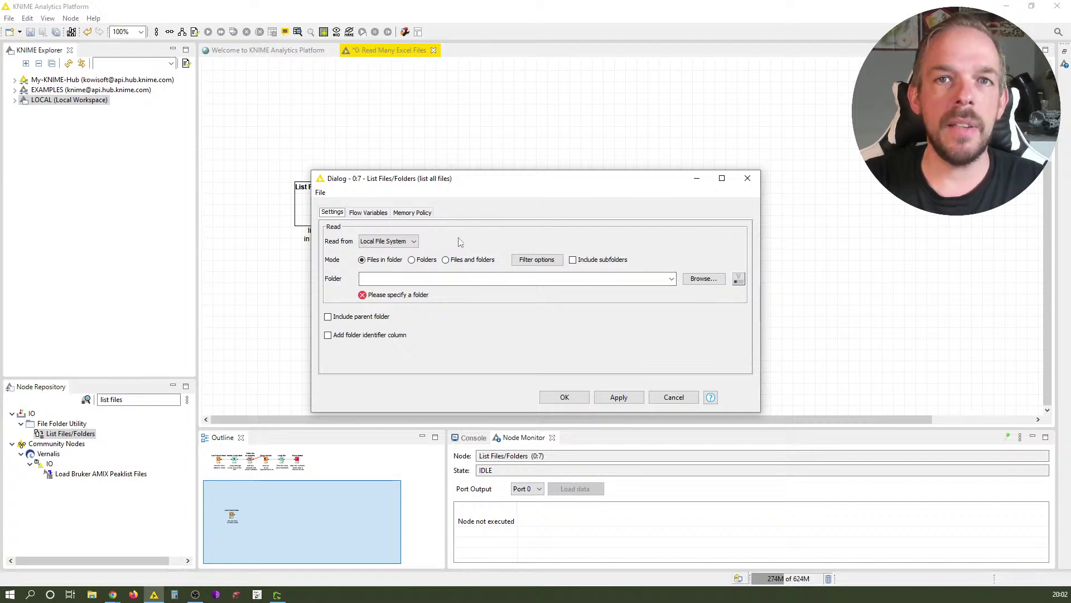
pyautogui.click(401, 241)
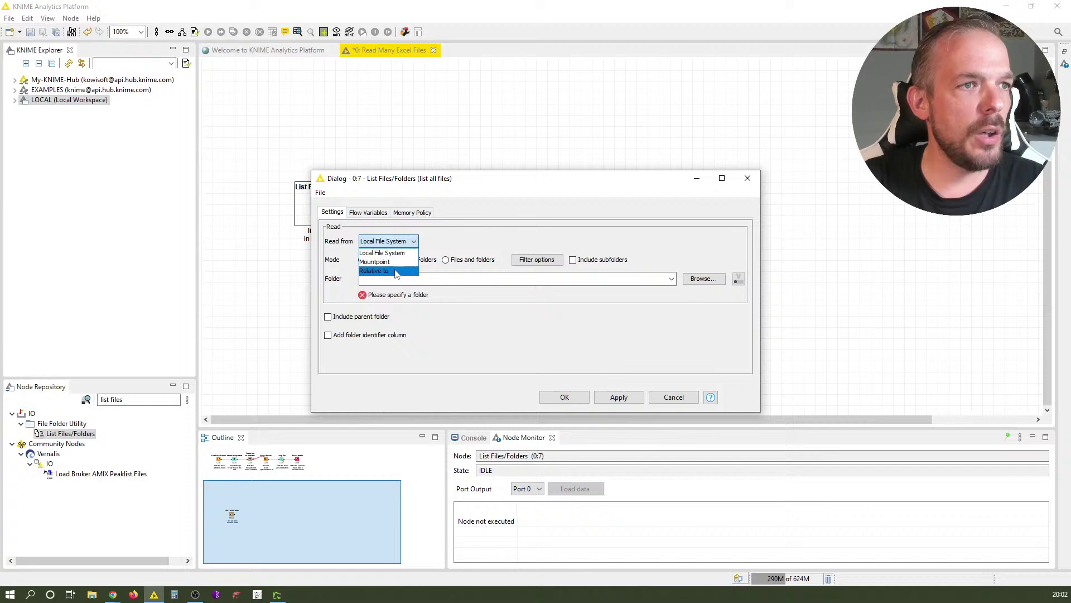
pyautogui.click(401, 271)
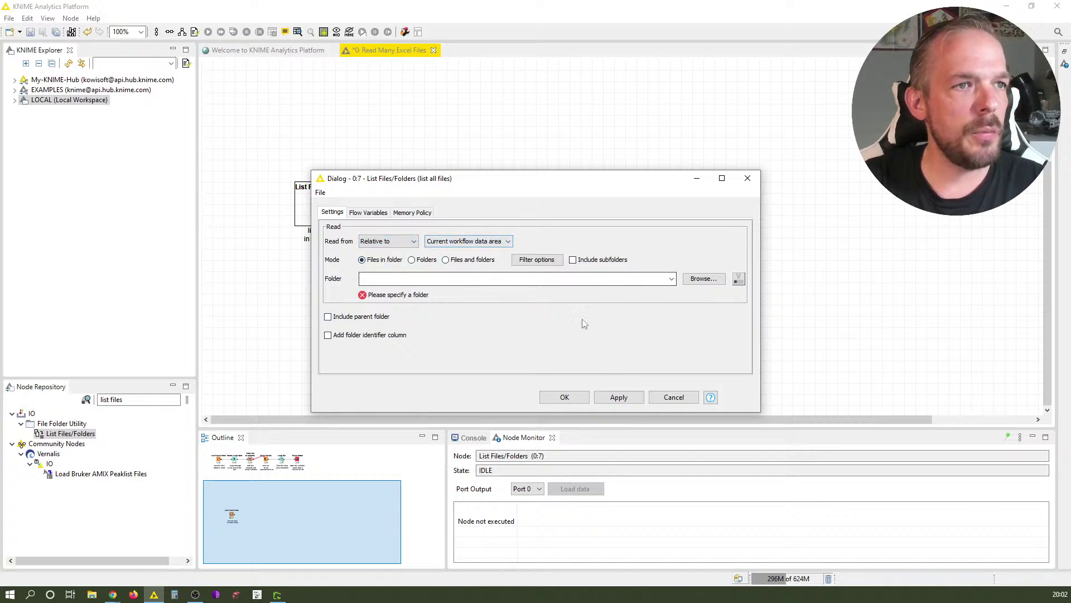
pyautogui.click(703, 278)
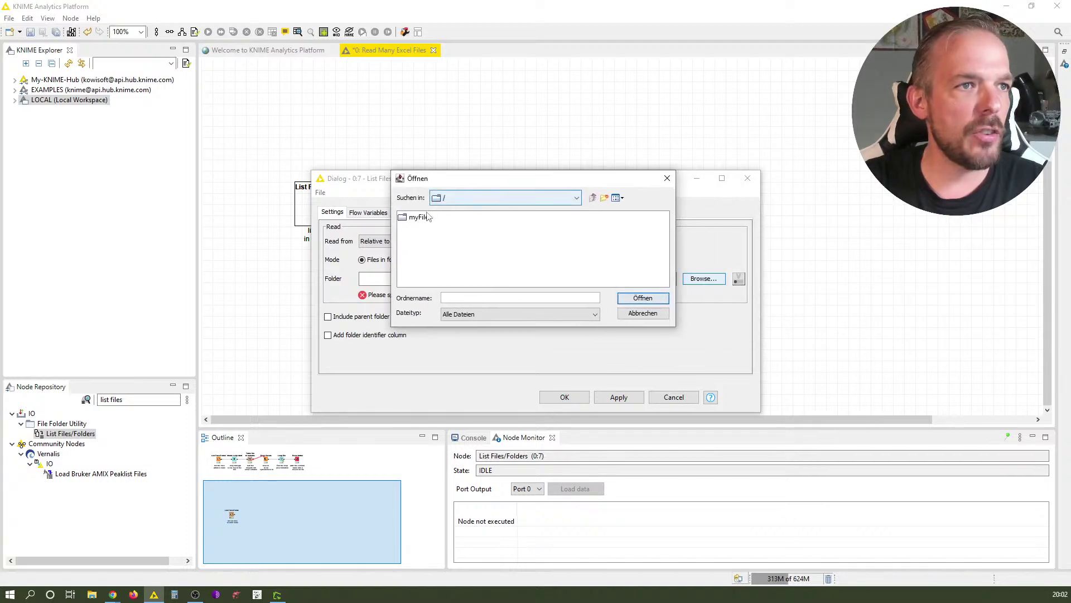
pyautogui.click(416, 217)
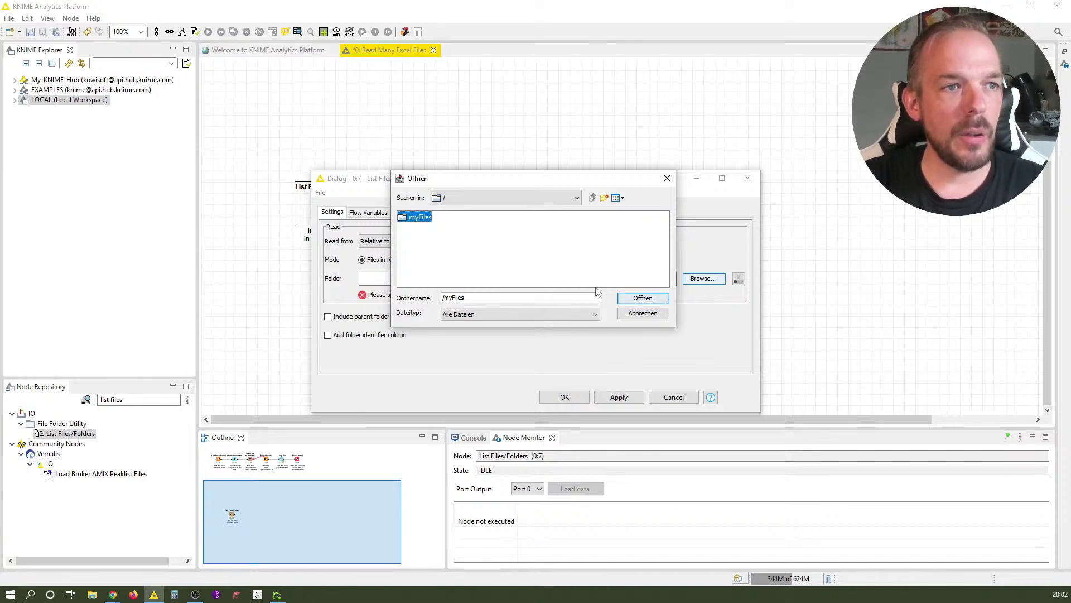
pyautogui.click(636, 299)
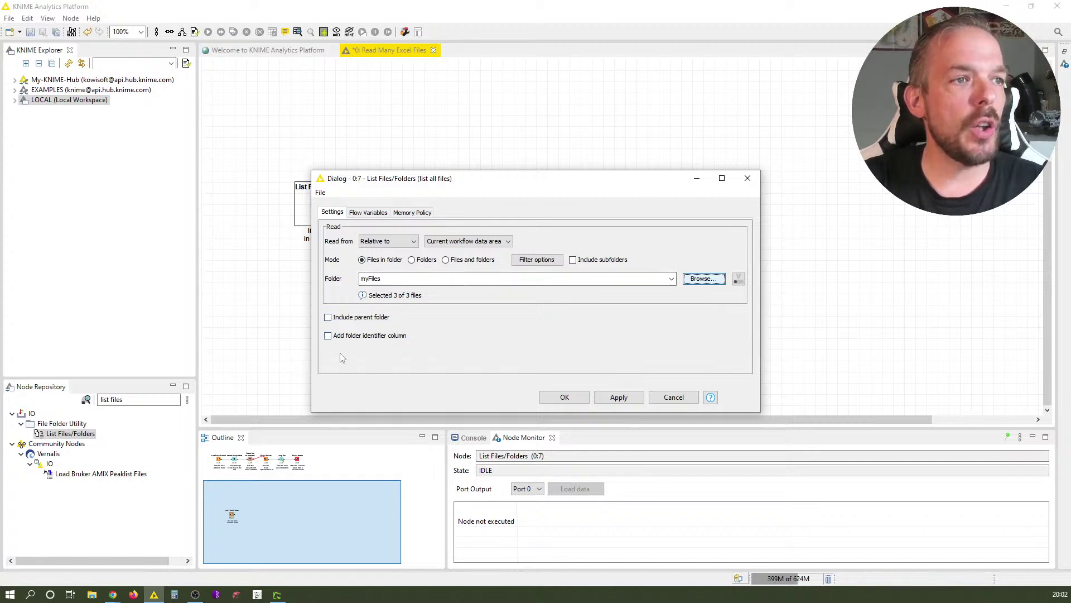
pyautogui.click(564, 397)
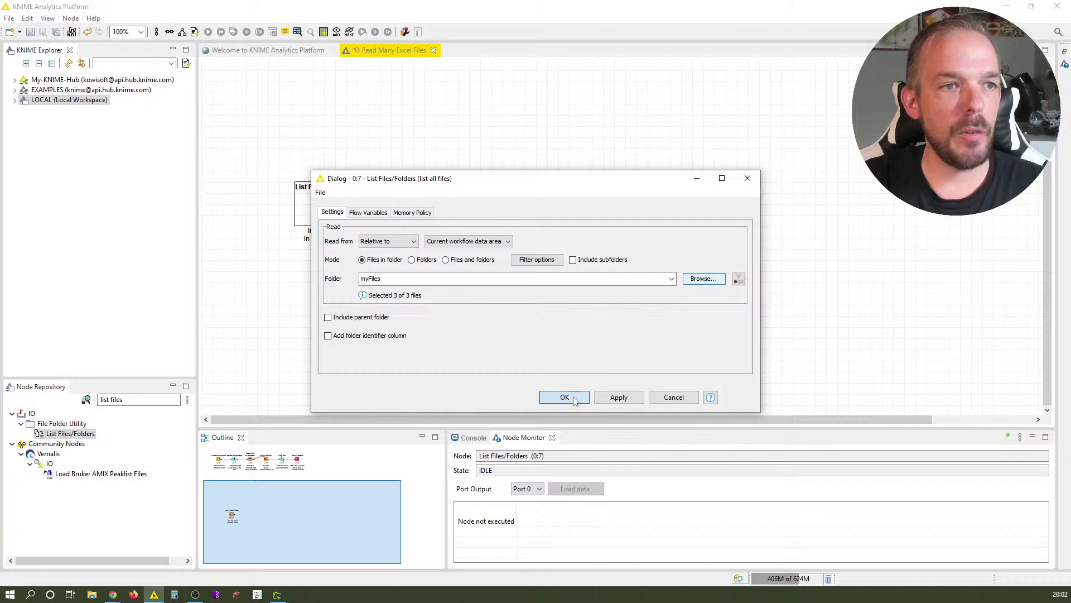
# Execute List Files/Folders and review its output, which lists ExcelFile1, ExcelFile2 and ExcelFile3.xlsx
pyautogui.rightClick(327, 205)
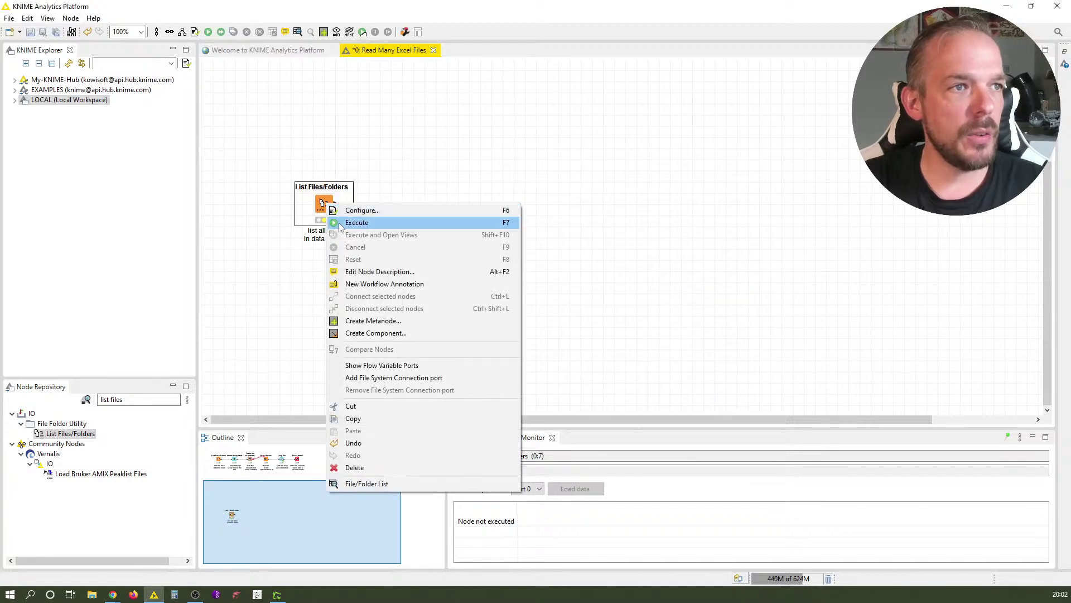
pyautogui.click(339, 223)
pyautogui.rightClick(317, 207)
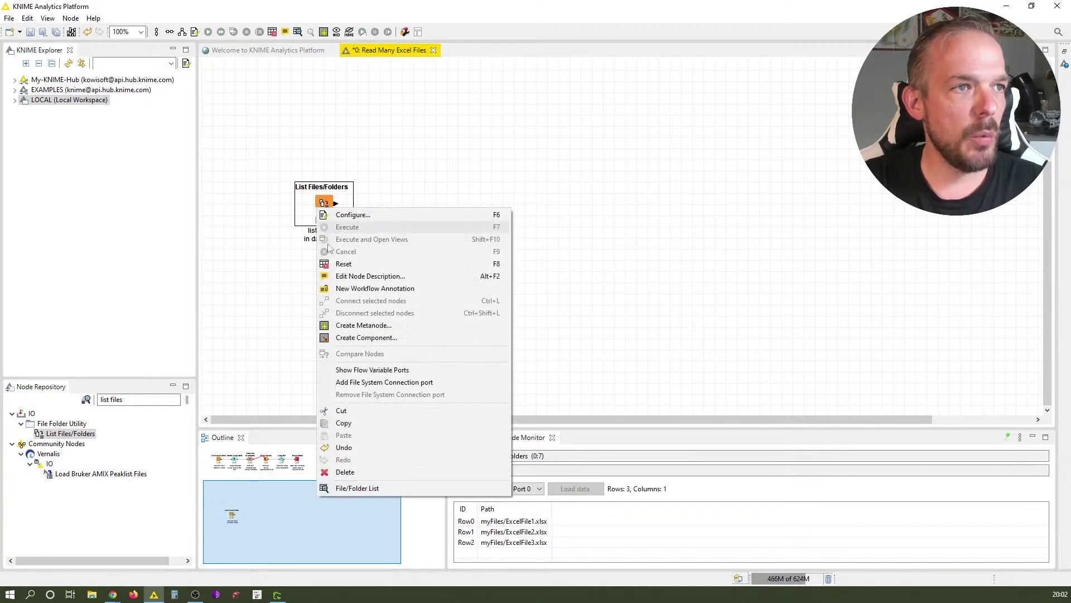
pyautogui.click(366, 488)
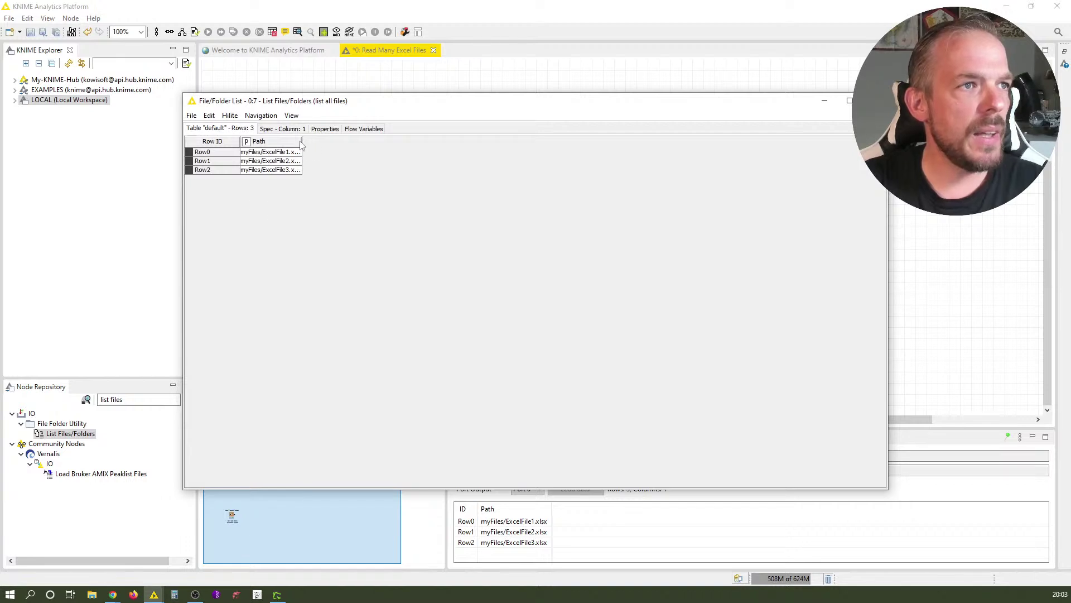
pyautogui.moveTo(301, 144); pyautogui.dragTo(464, 145)
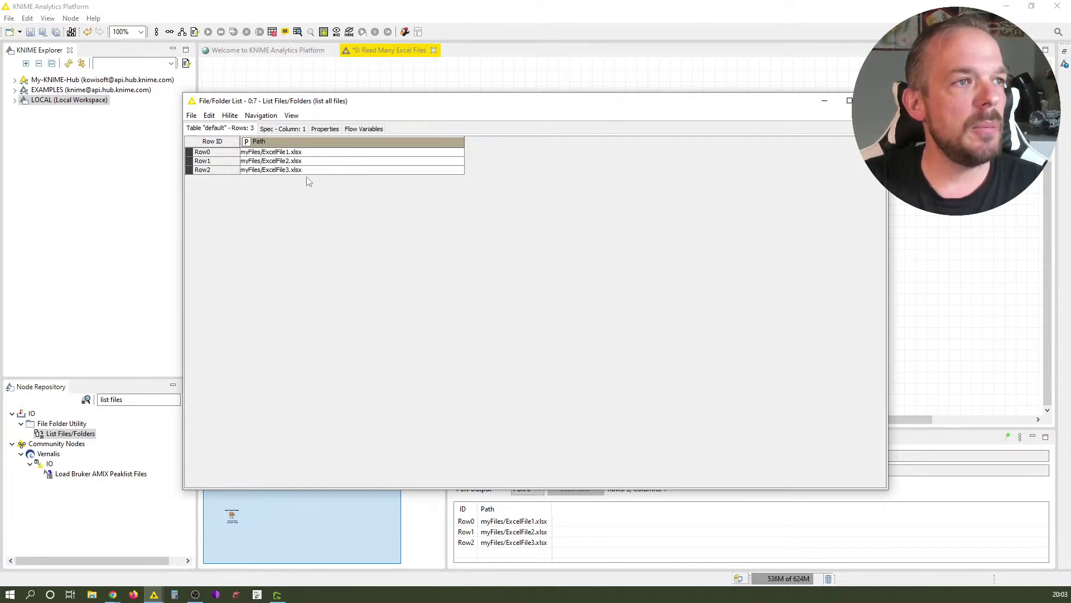
pyautogui.moveTo(341, 102); pyautogui.dragTo(389, 93)
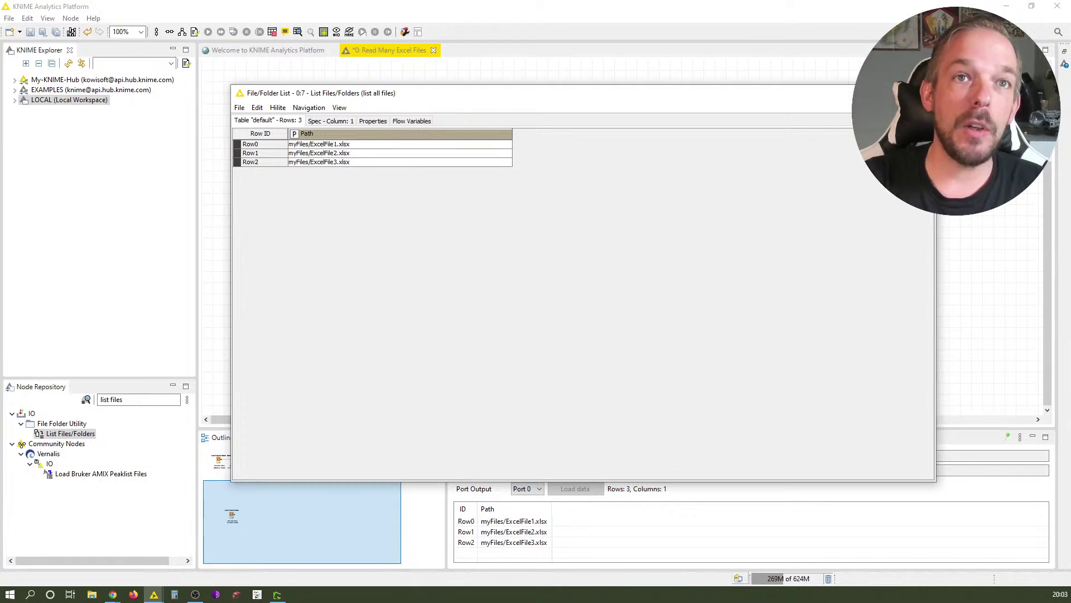
pyautogui.click(928, 93)
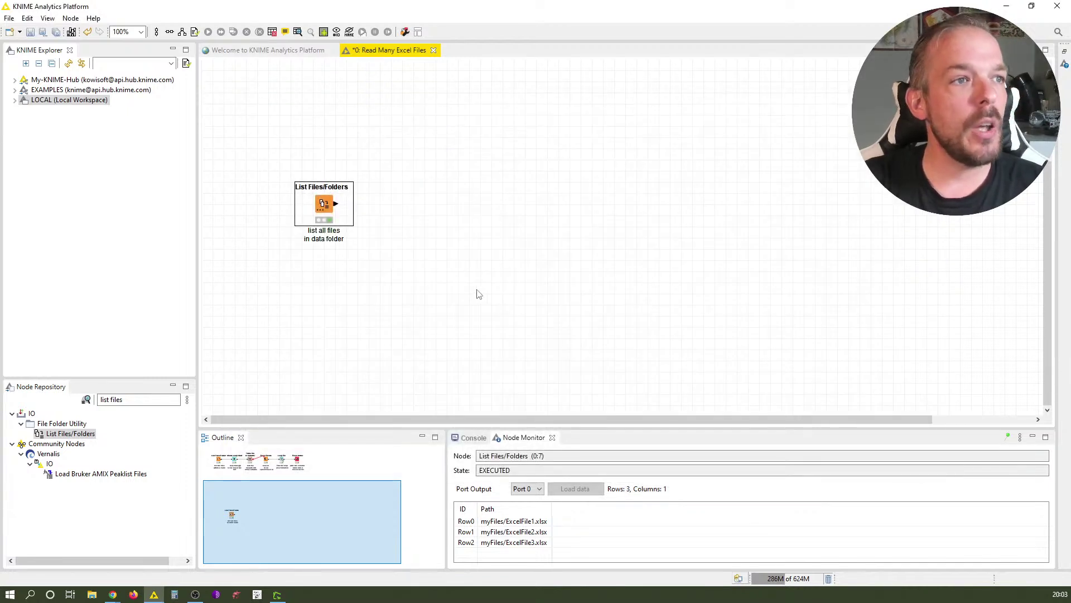
# Add a Chunk Loop Start node after List Files/Folders from a 'chunk loo' search
pyautogui.click(39, 399)
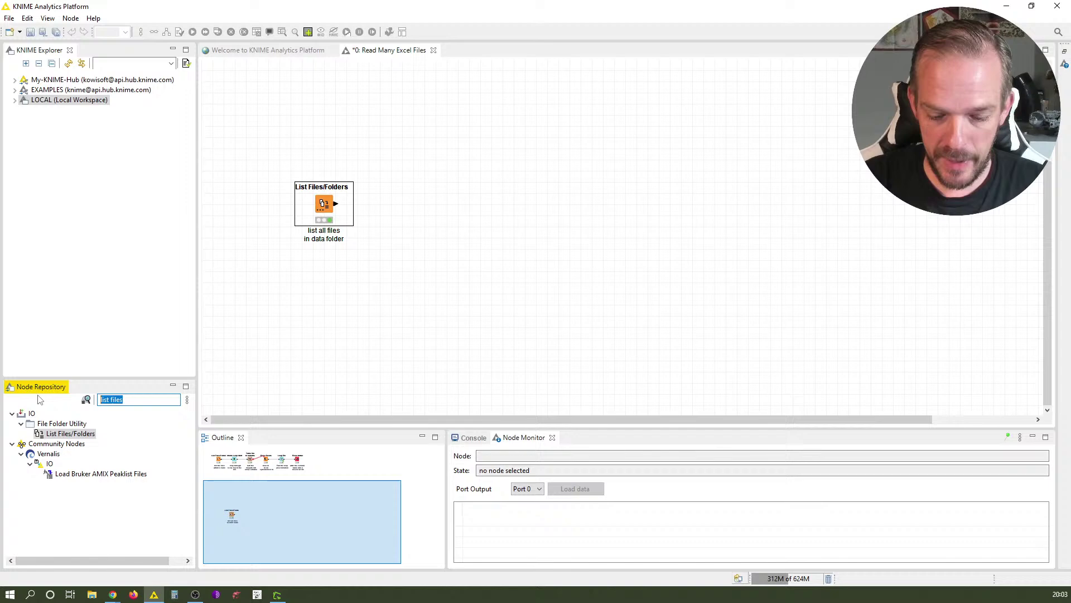
pyautogui.write('chunk loo')
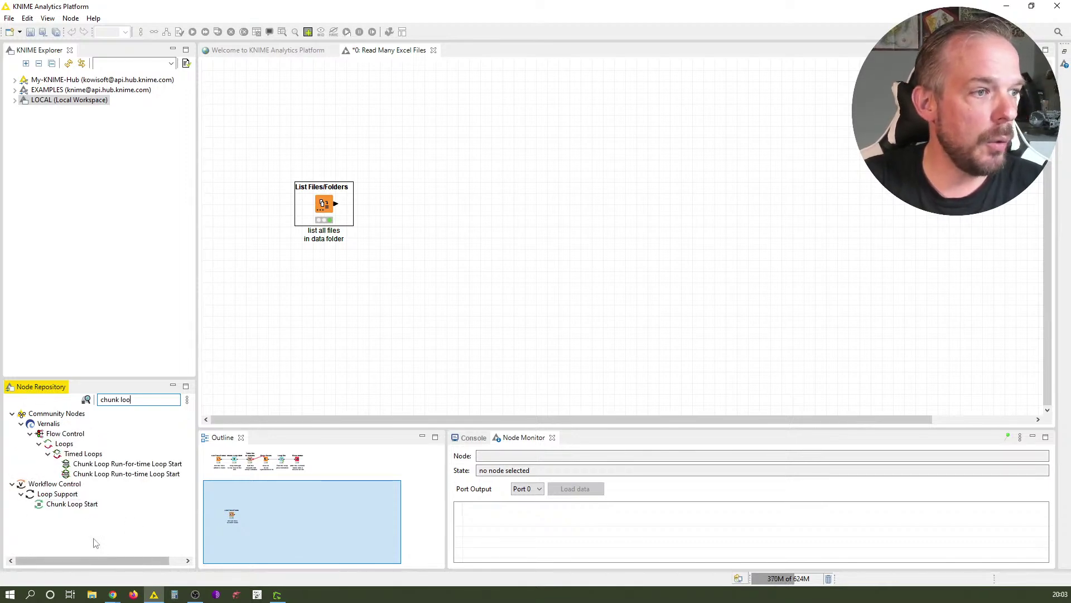
pyautogui.doubleClick(85, 507)
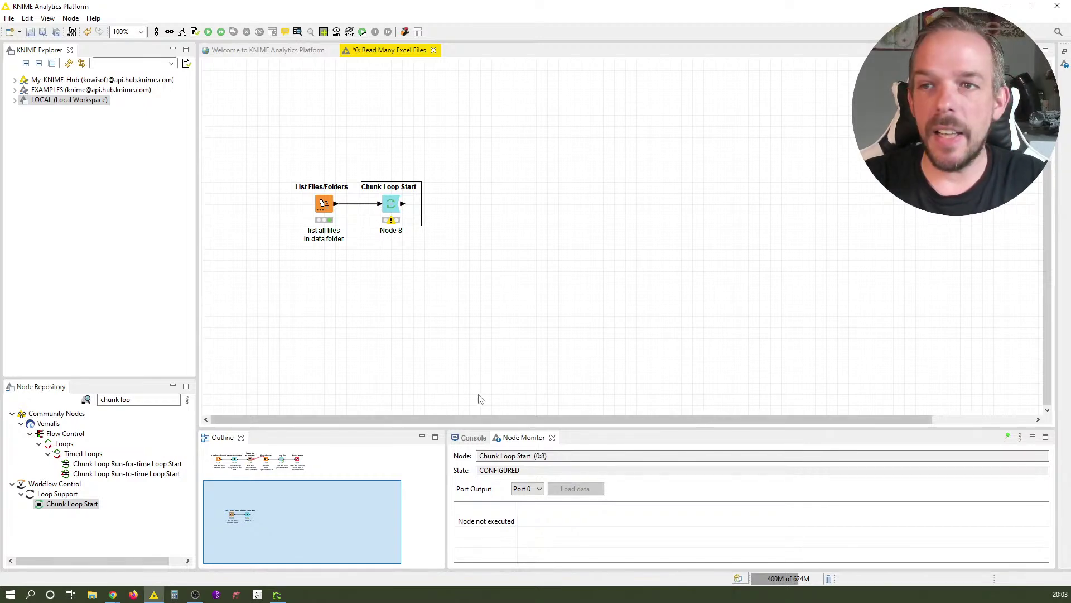
# Label it 'loop through' / 'every row in the file list' on two lines
pyautogui.press('F2')
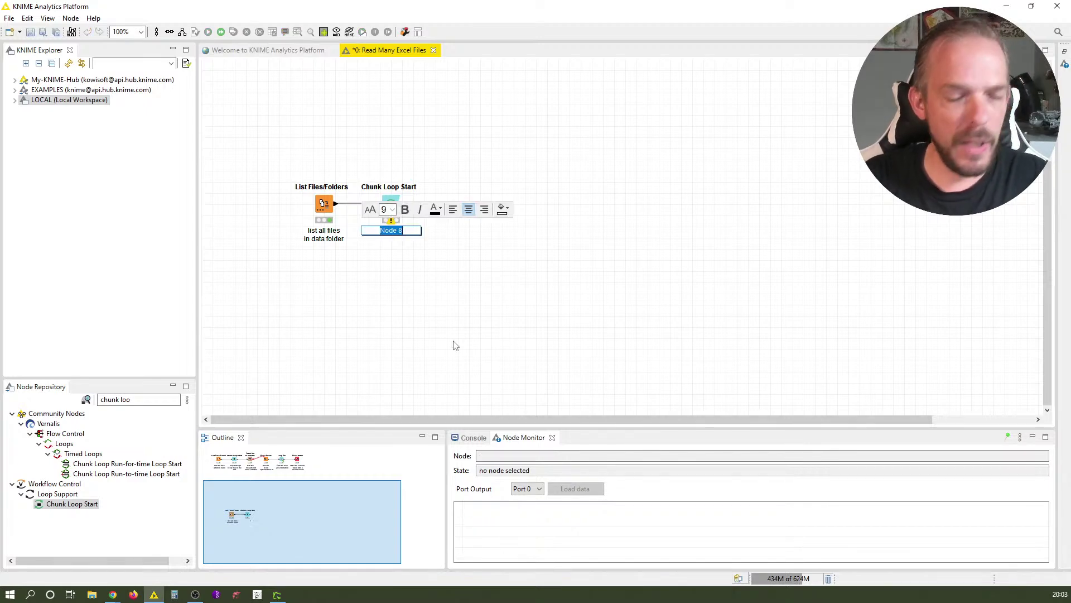
pyautogui.write('loop through')
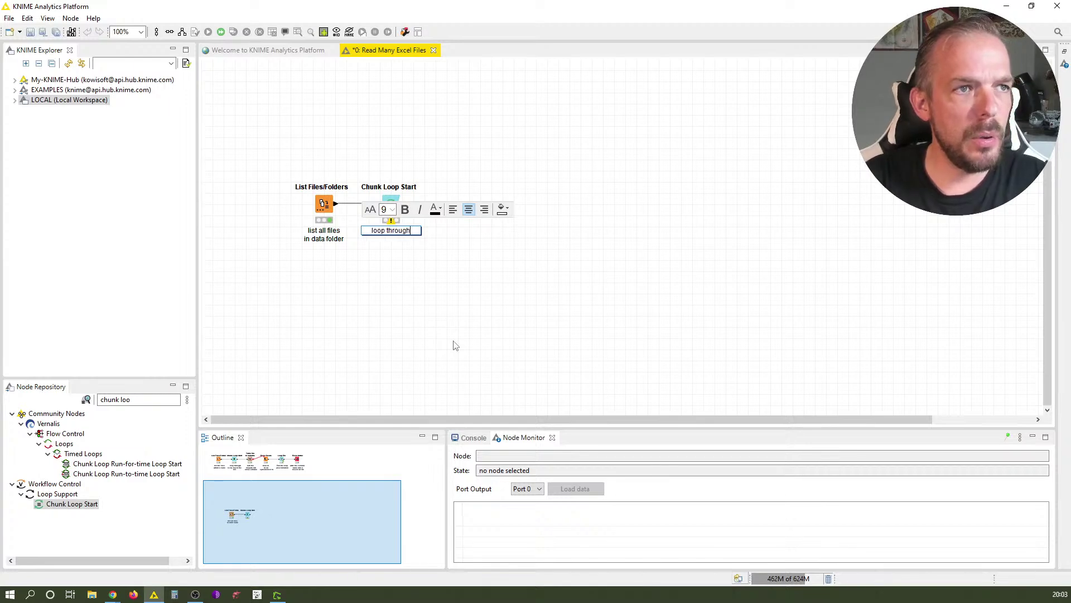
pyautogui.press('Return')
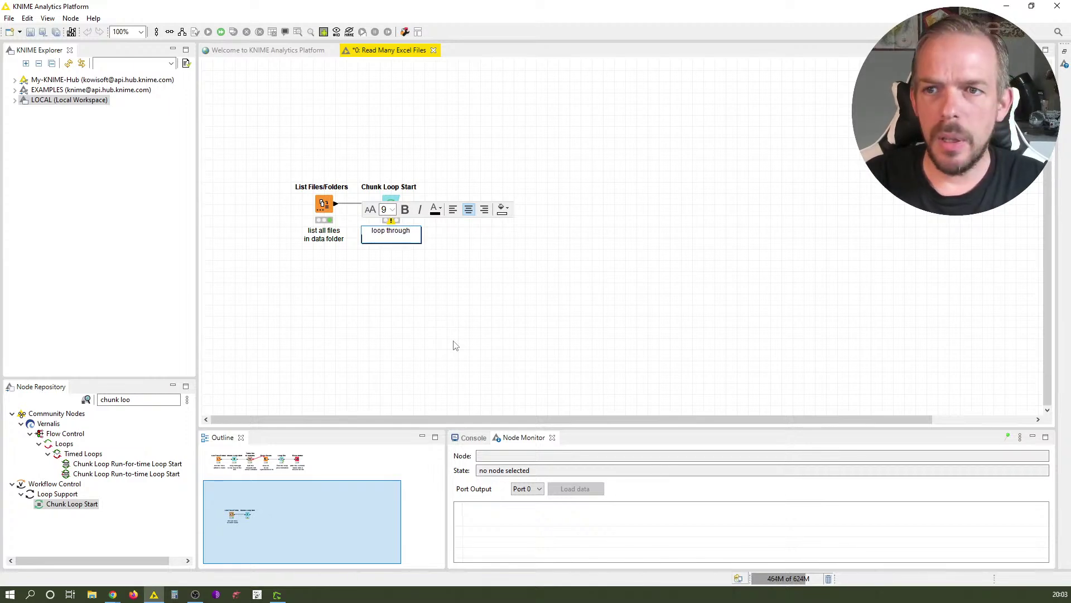
pyautogui.write('every')
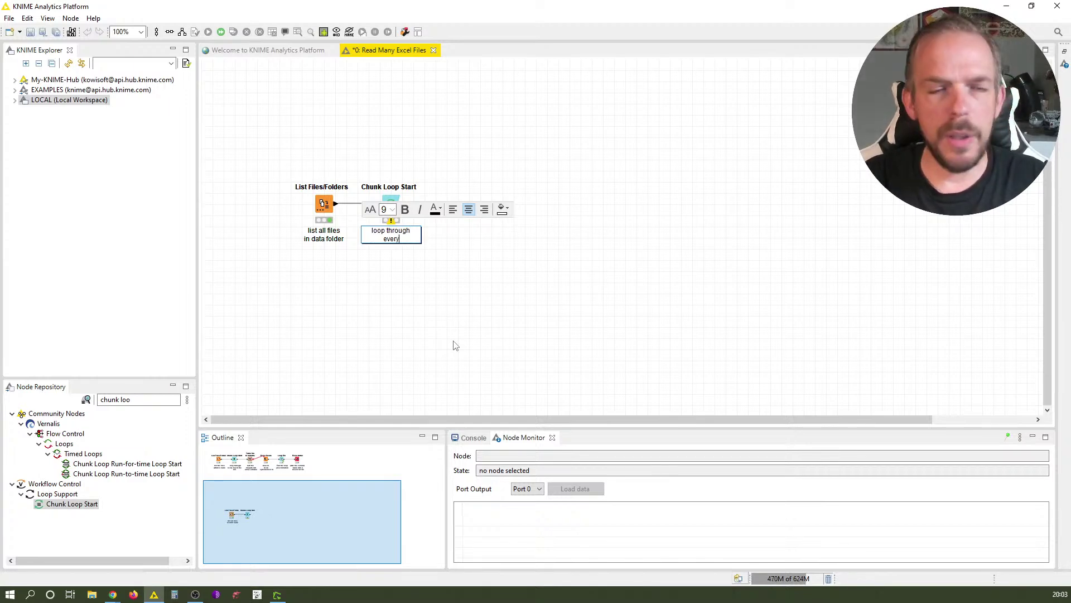
pyautogui.write(' row in the fil')
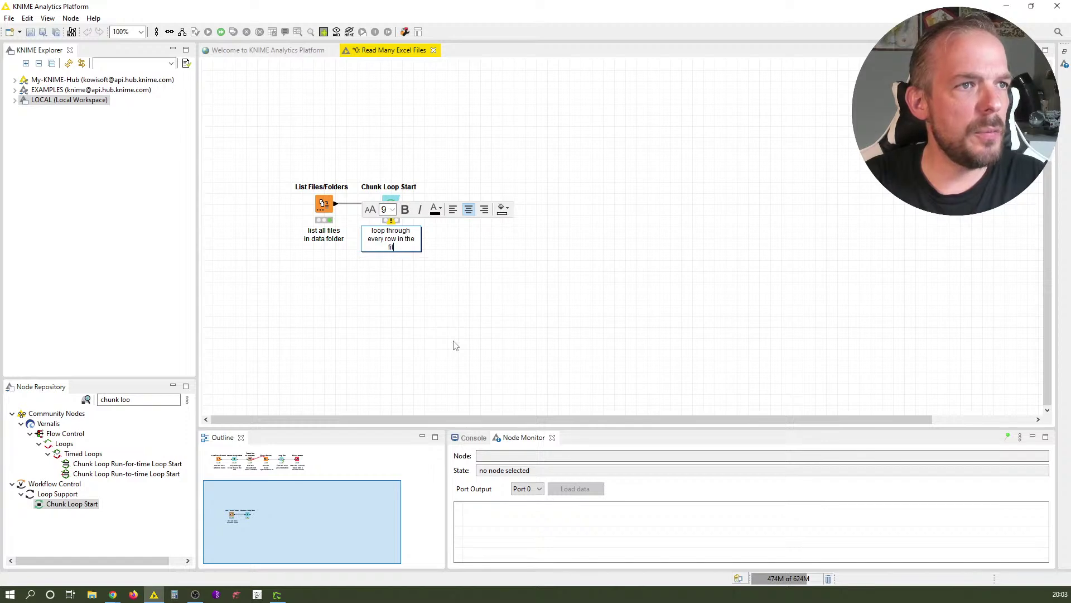
pyautogui.write('e list')
pyautogui.click(447, 335)
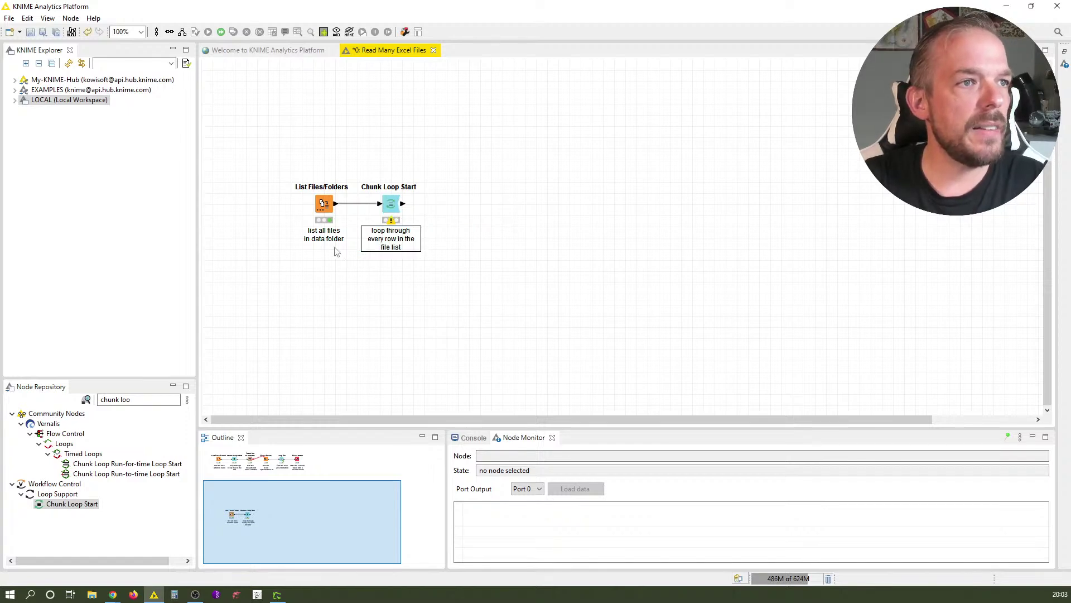
pyautogui.click(322, 211)
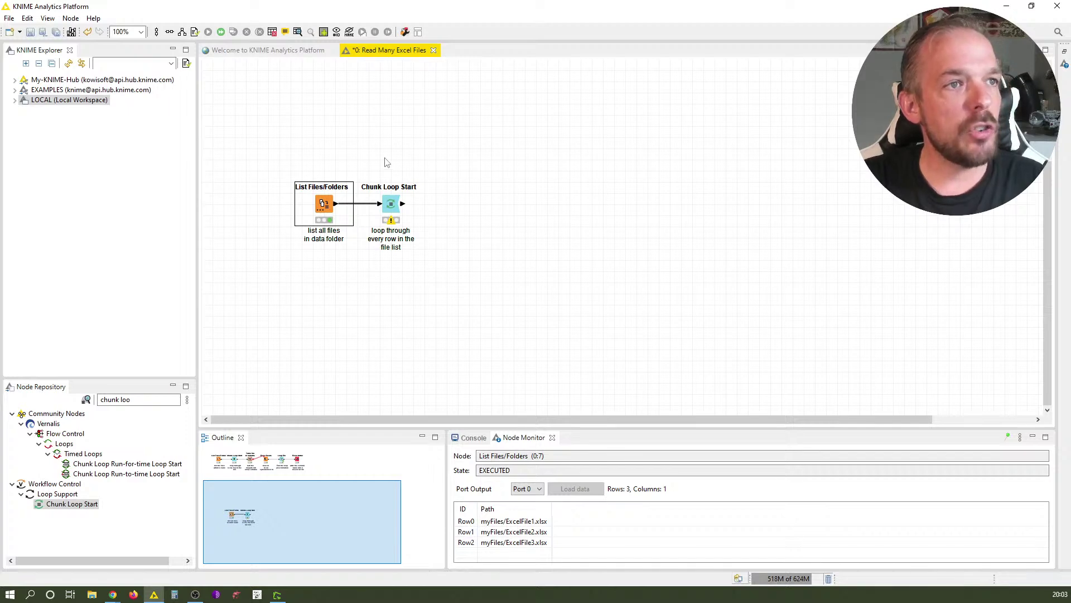
pyautogui.doubleClick(392, 206)
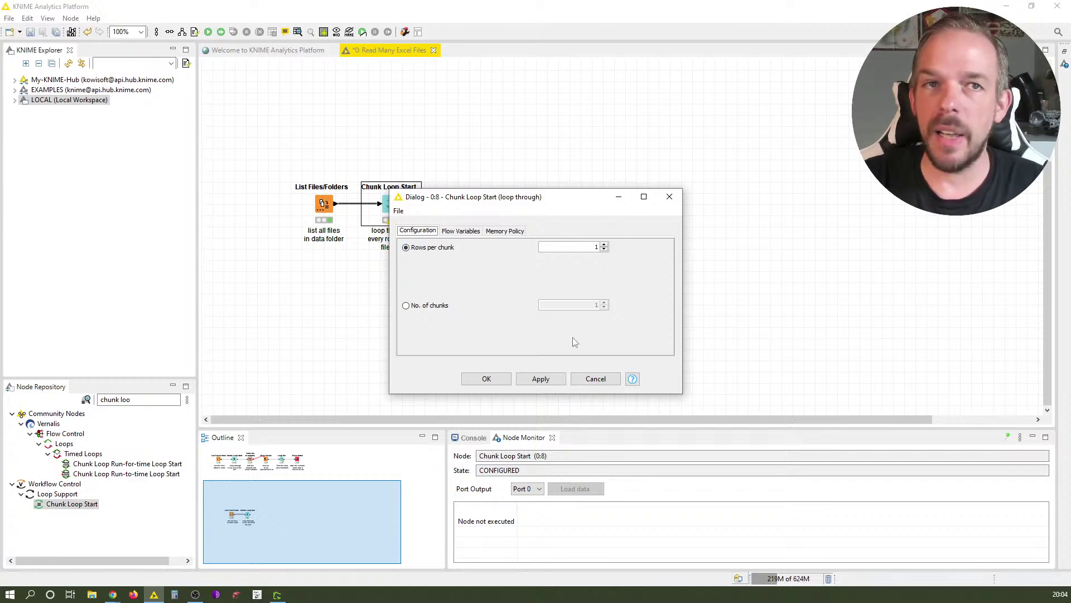
pyautogui.click(596, 381)
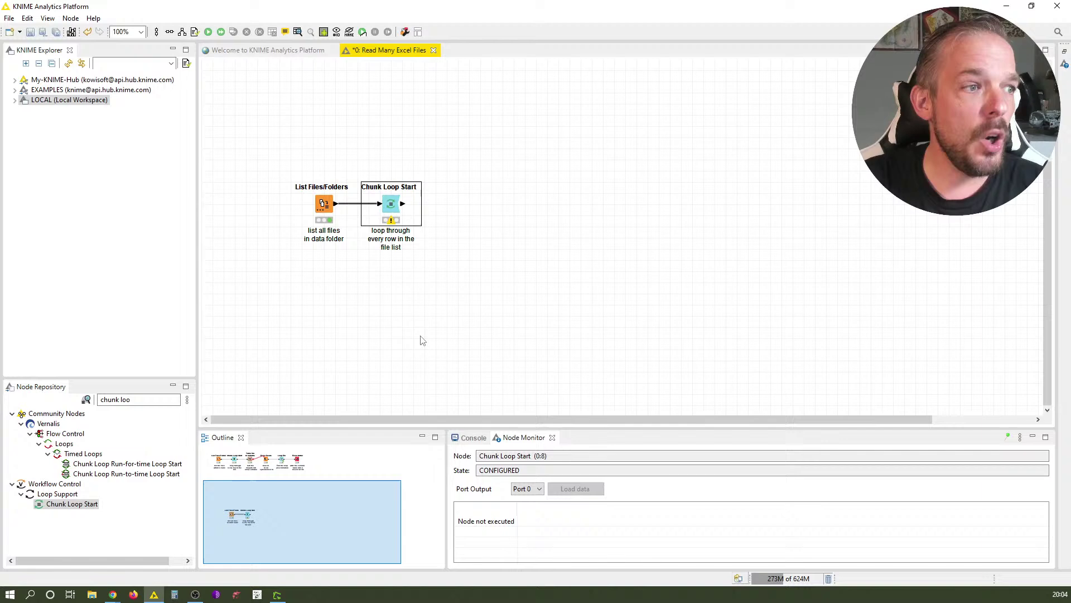
pyautogui.click(146, 400)
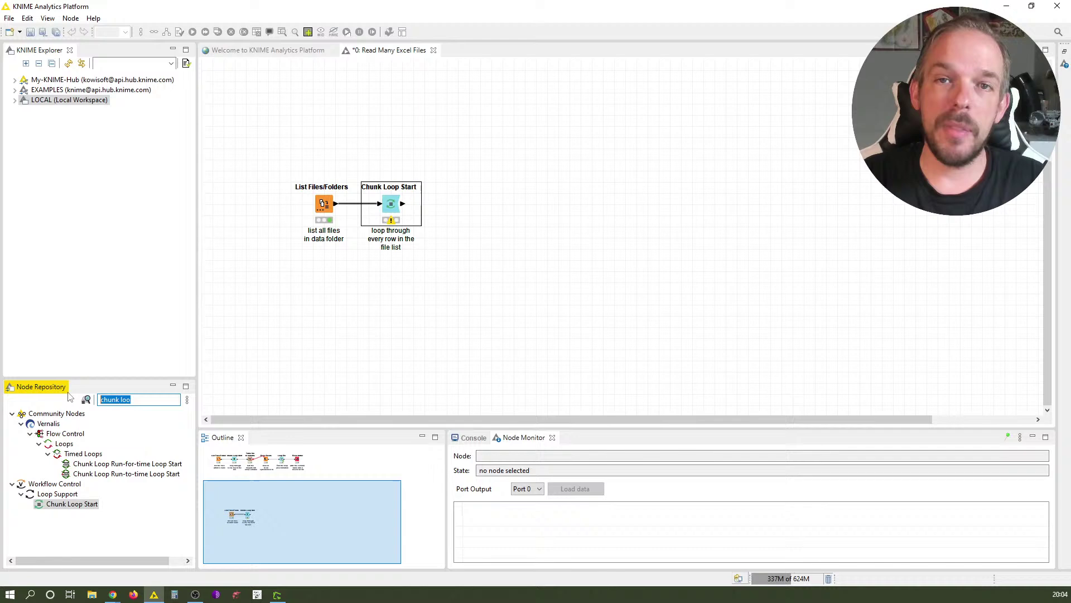
# Add Table Row to Variable and label it 'turn the / filepath into / a flow variable'
pyautogui.write('t')
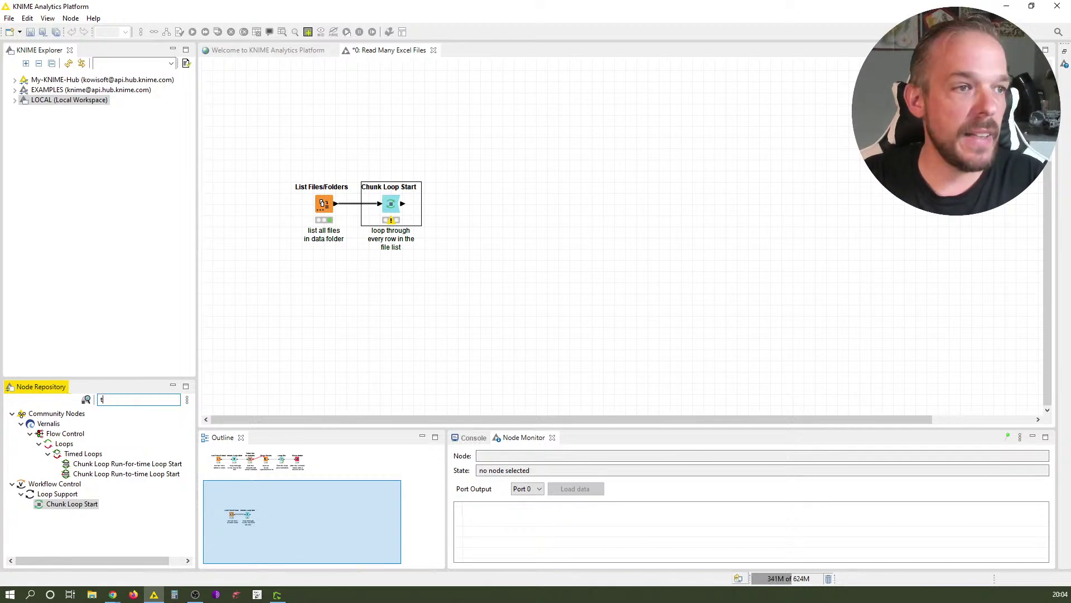
pyautogui.write('able row to va')
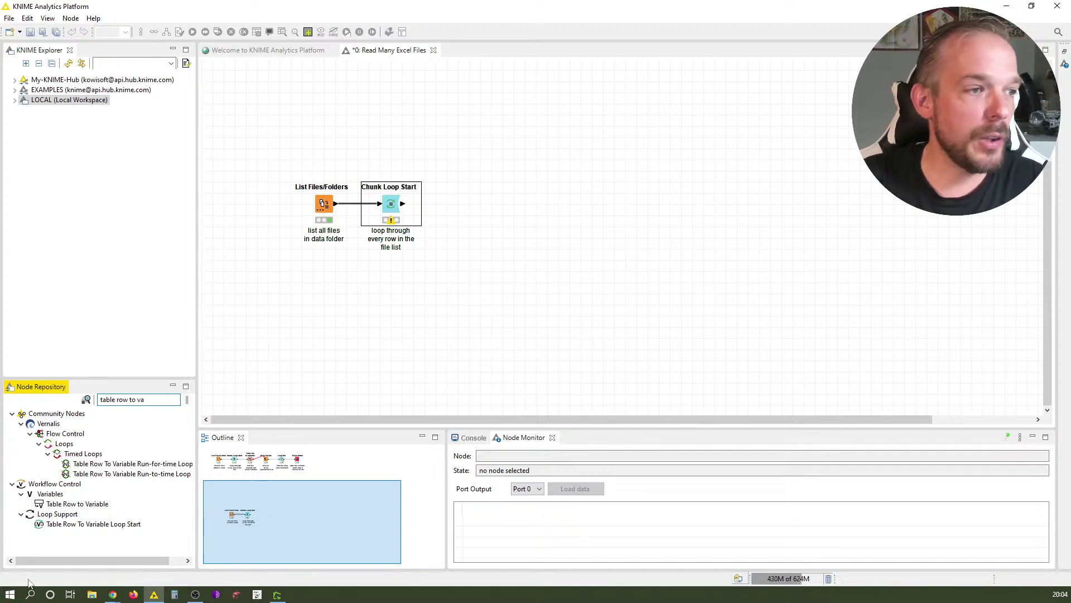
pyautogui.doubleClick(89, 503)
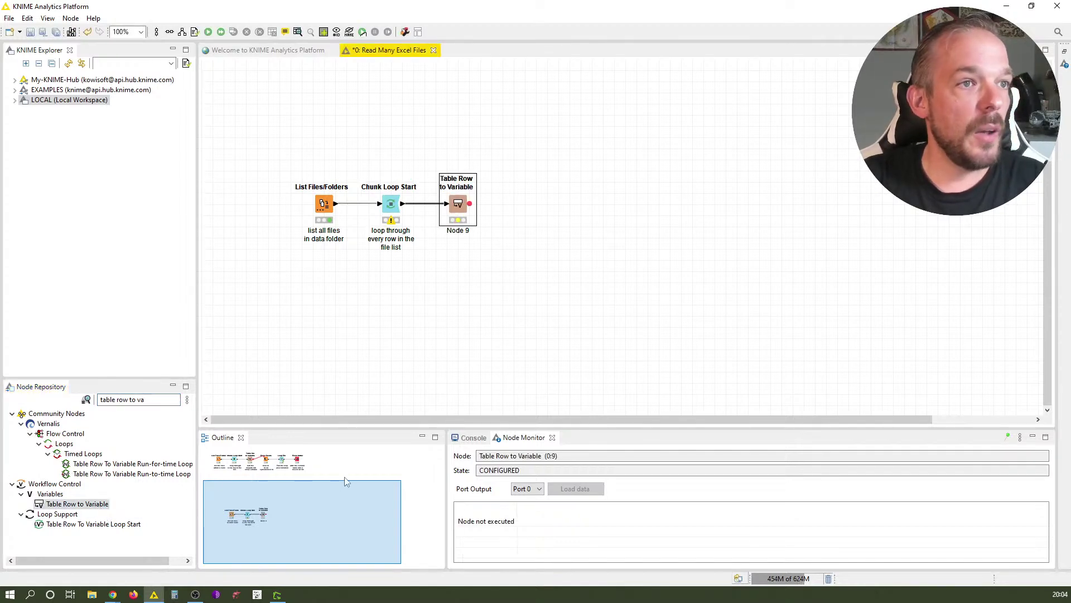
pyautogui.press('F2')
pyautogui.write('t')
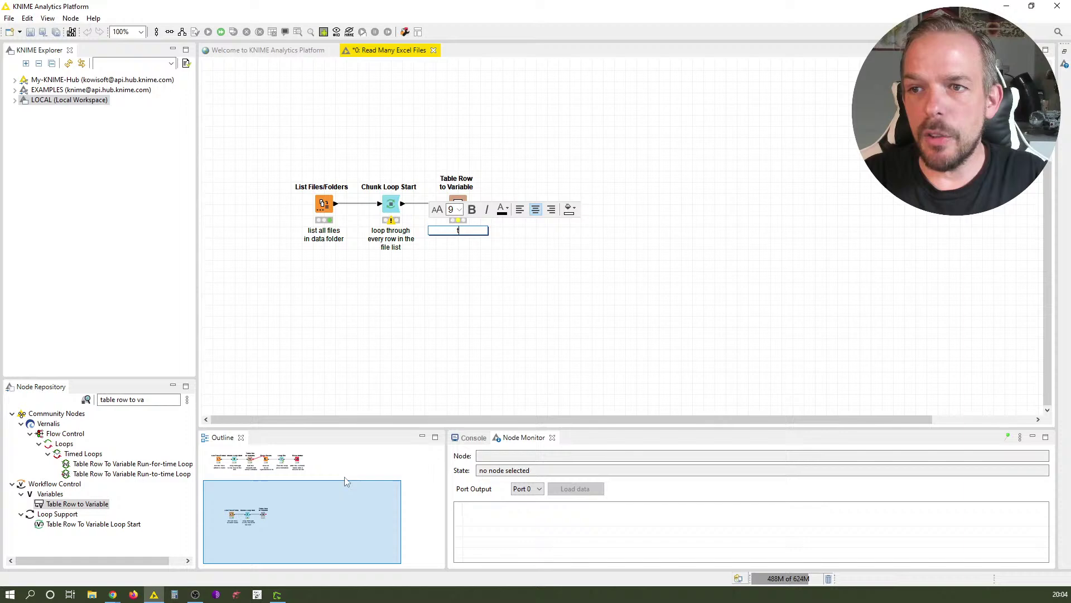
pyautogui.write('urn the')
pyautogui.press('Return')
pyautogui.write('f')
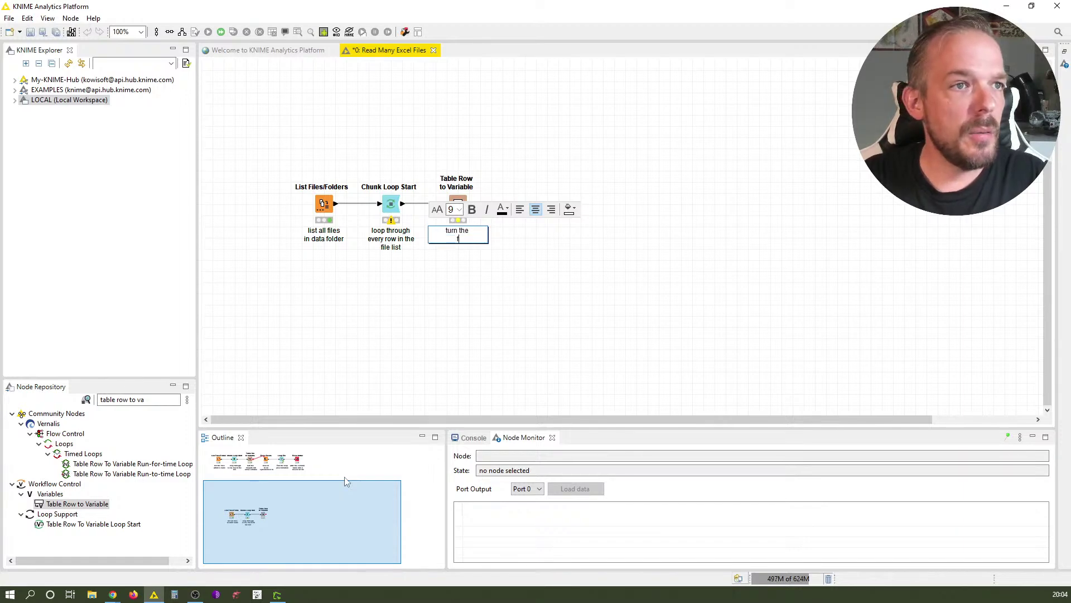
pyautogui.write('ilepath ')
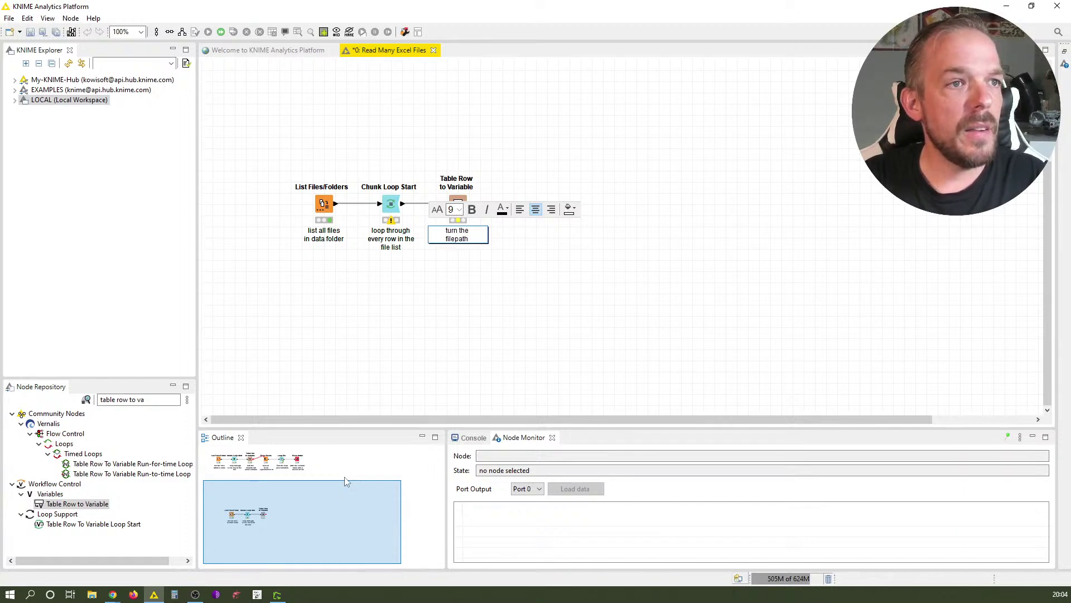
pyautogui.write('into')
pyautogui.press('Return')
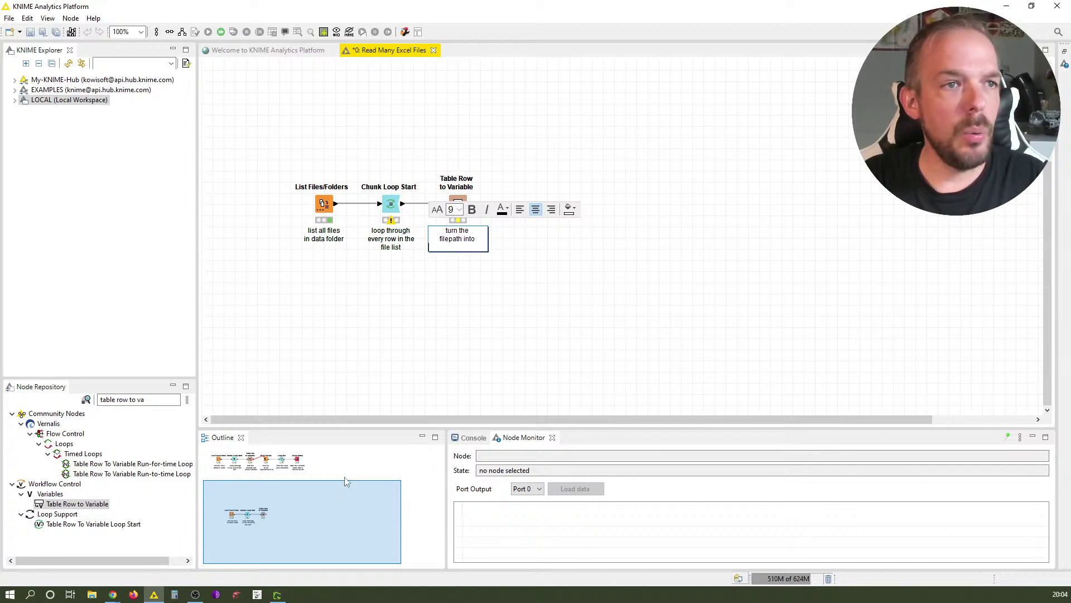
pyautogui.write('a flow variable')
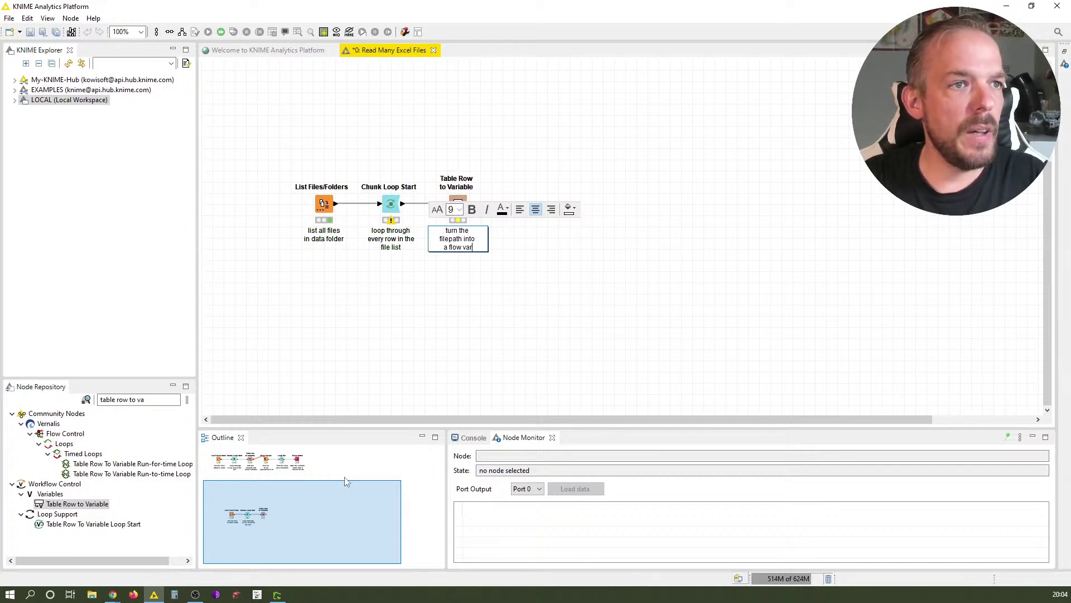
# Turn on Enforce inclusion in Table Row to Variable and execute the node
pyautogui.click(439, 355)
pyautogui.doubleClick(460, 212)
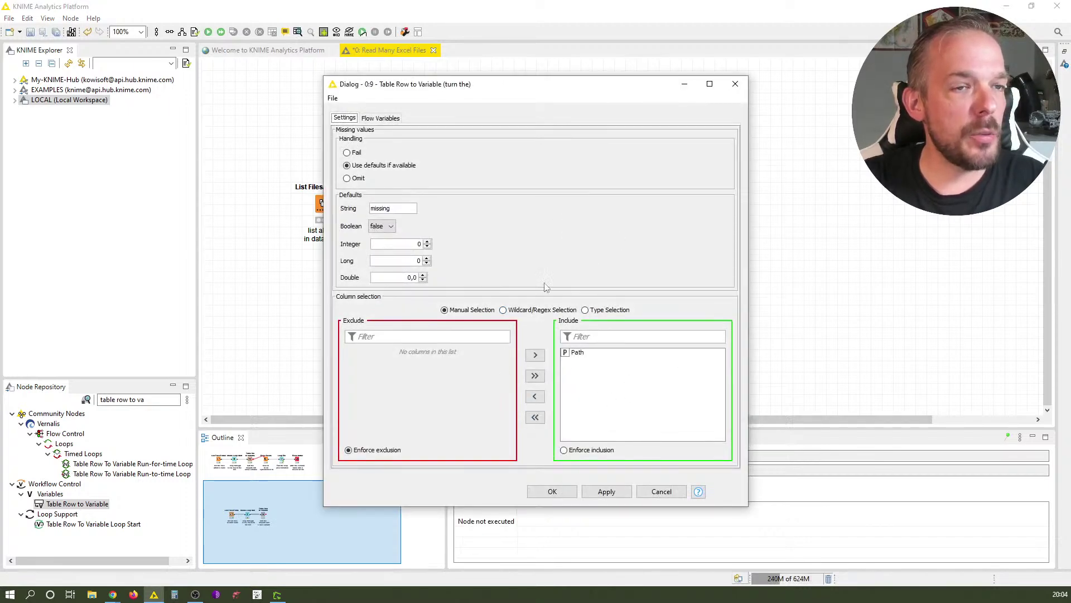
pyautogui.click(595, 449)
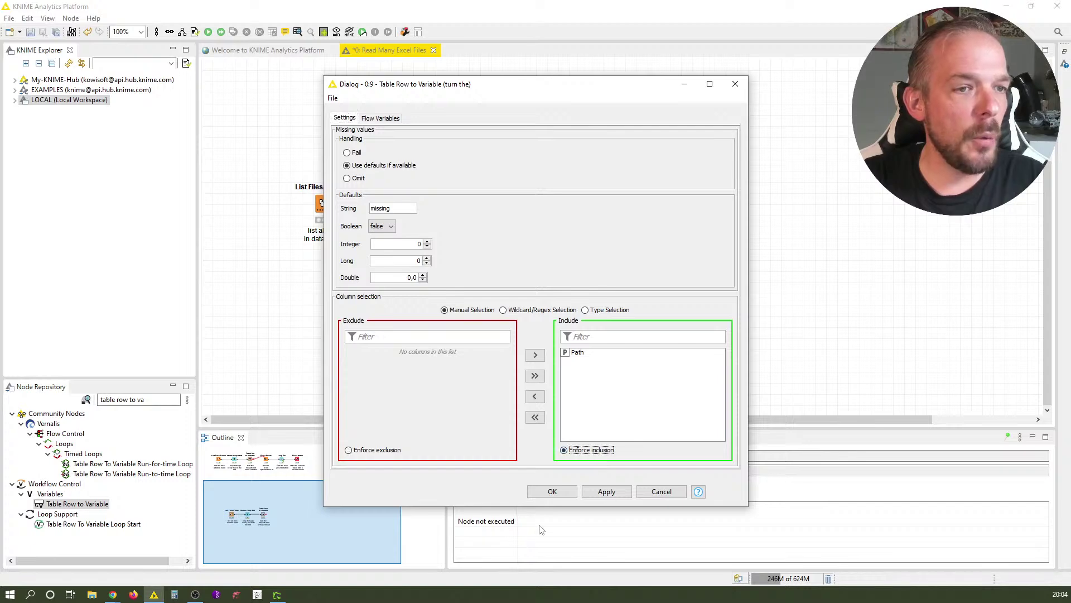
pyautogui.click(560, 490)
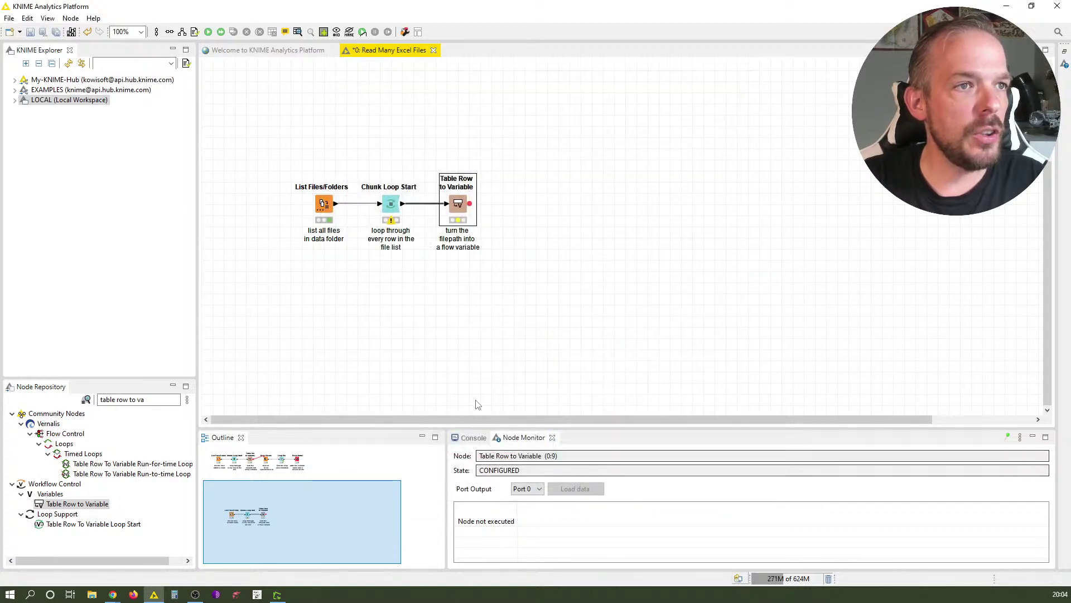
pyautogui.rightClick(456, 207)
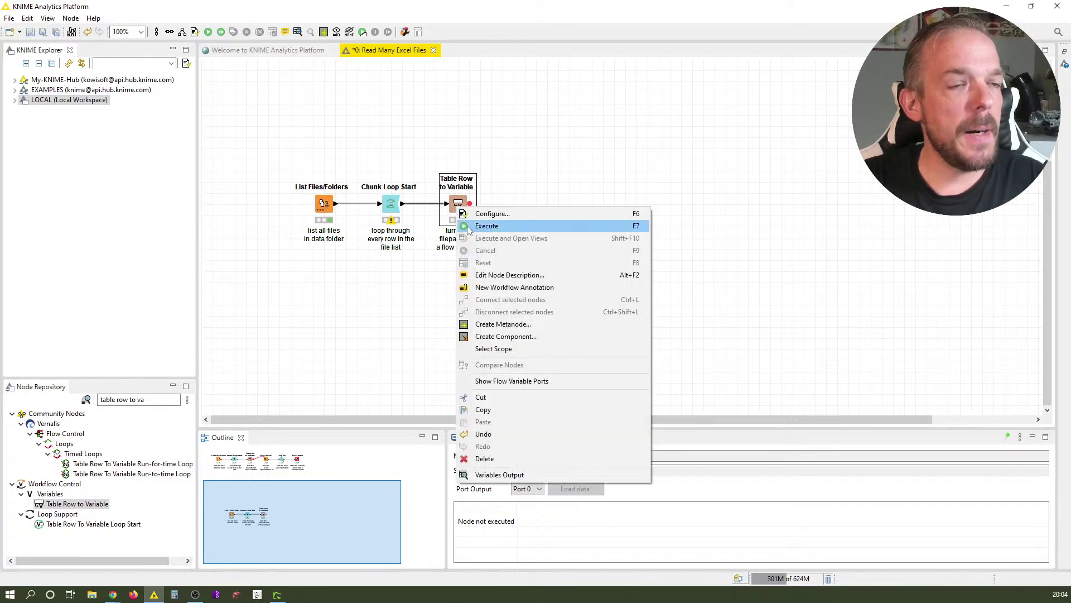
pyautogui.click(469, 227)
# Compare the loop's single-row output, then confirm the Path variable is myFiles/ExcelFile1.xlsx
pyautogui.click(391, 204)
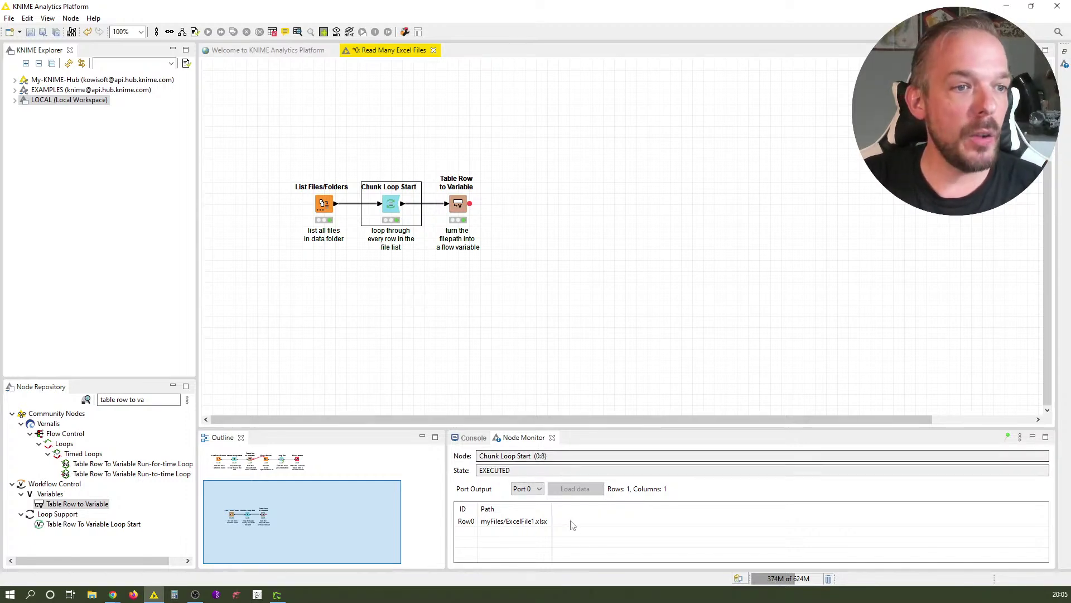
pyautogui.click(326, 206)
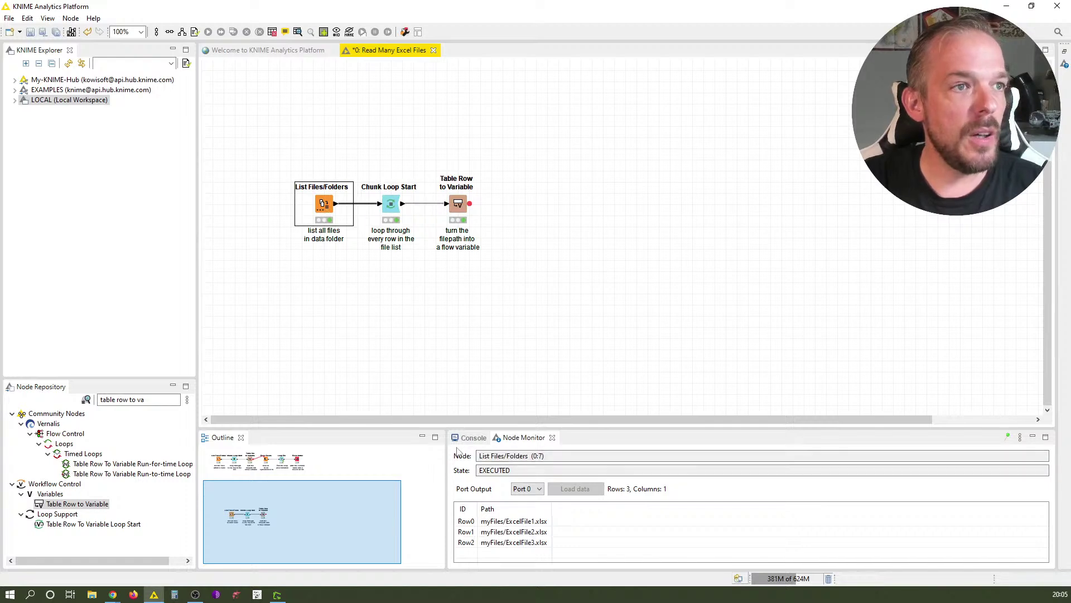
pyautogui.click(396, 211)
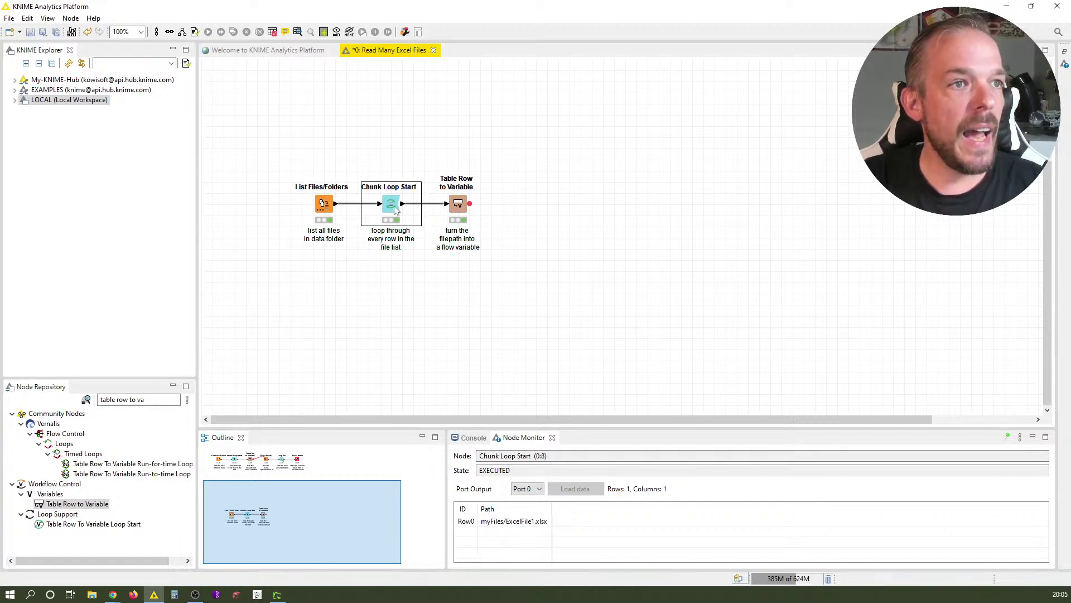
pyautogui.click(456, 207)
pyautogui.rightClick(457, 207)
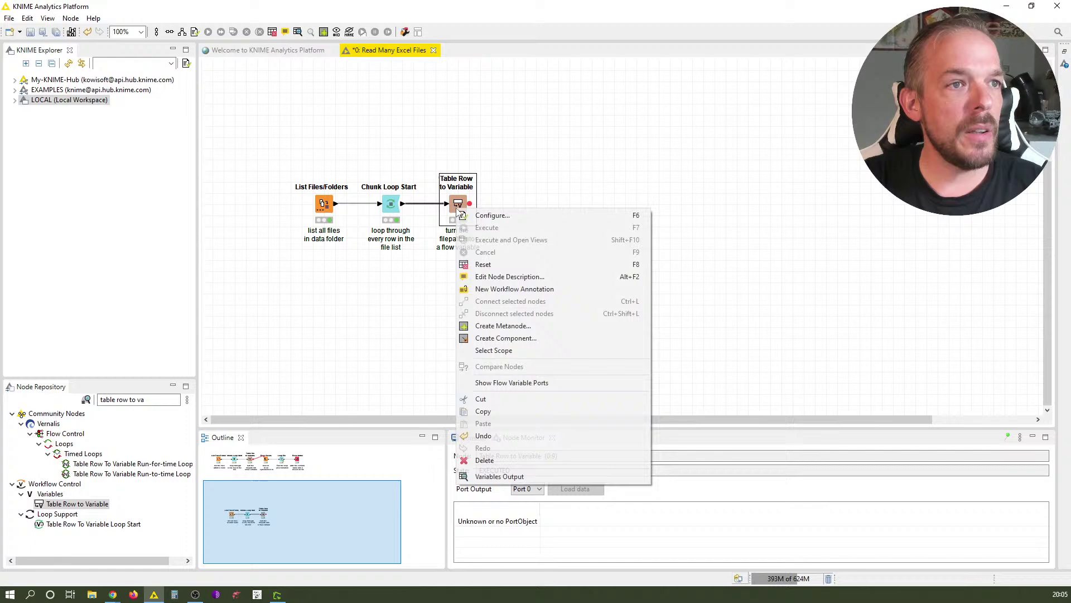
pyautogui.click(514, 477)
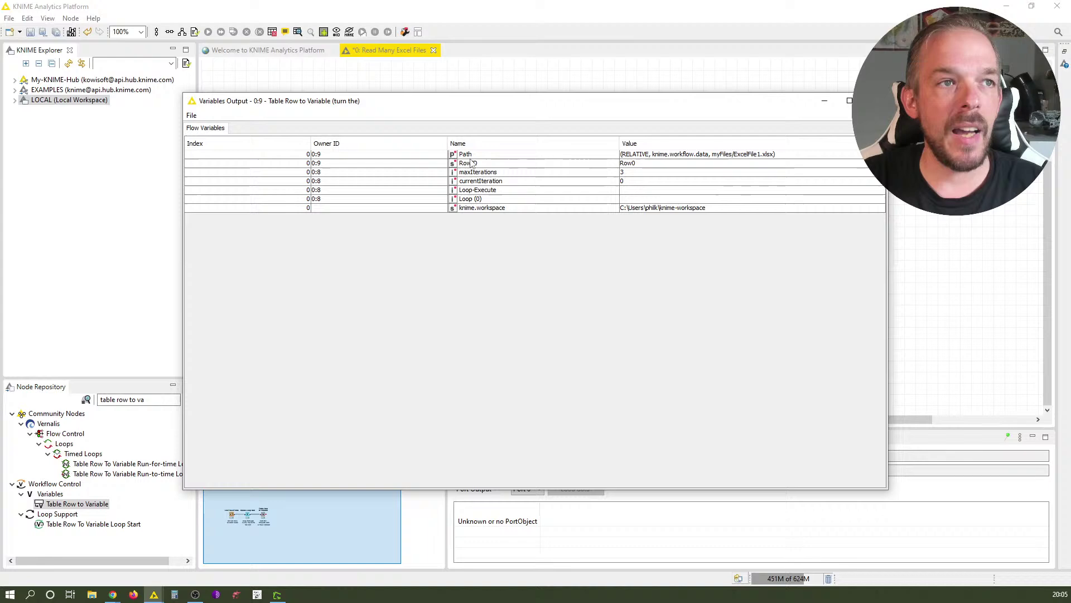
pyautogui.click(874, 101)
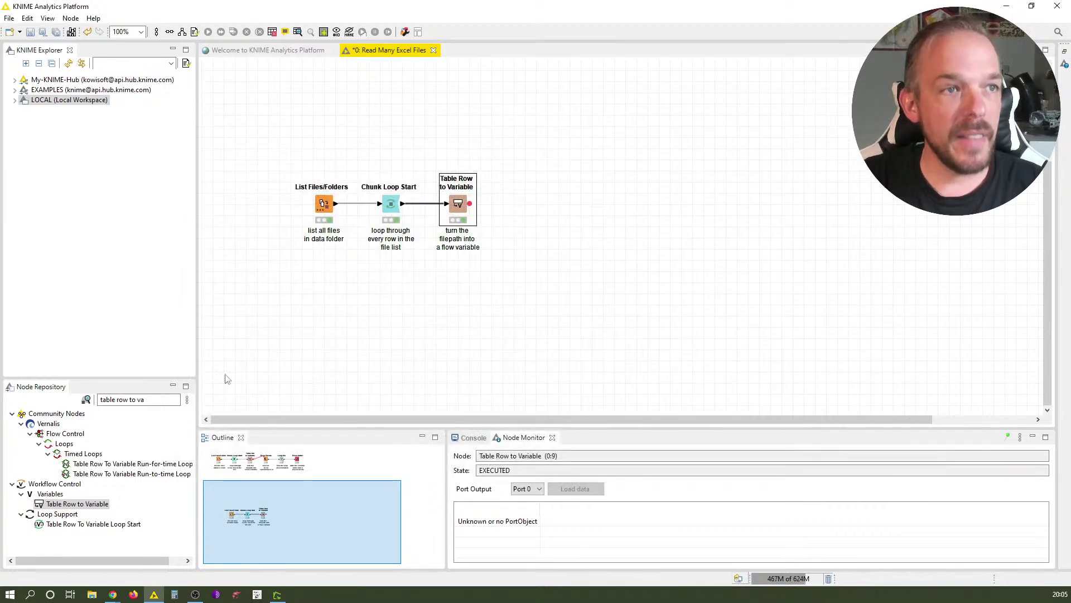
# Add an Excel Reader from an 'excel read' search and nudge it right of Table Row to Variable
pyautogui.click(161, 402)
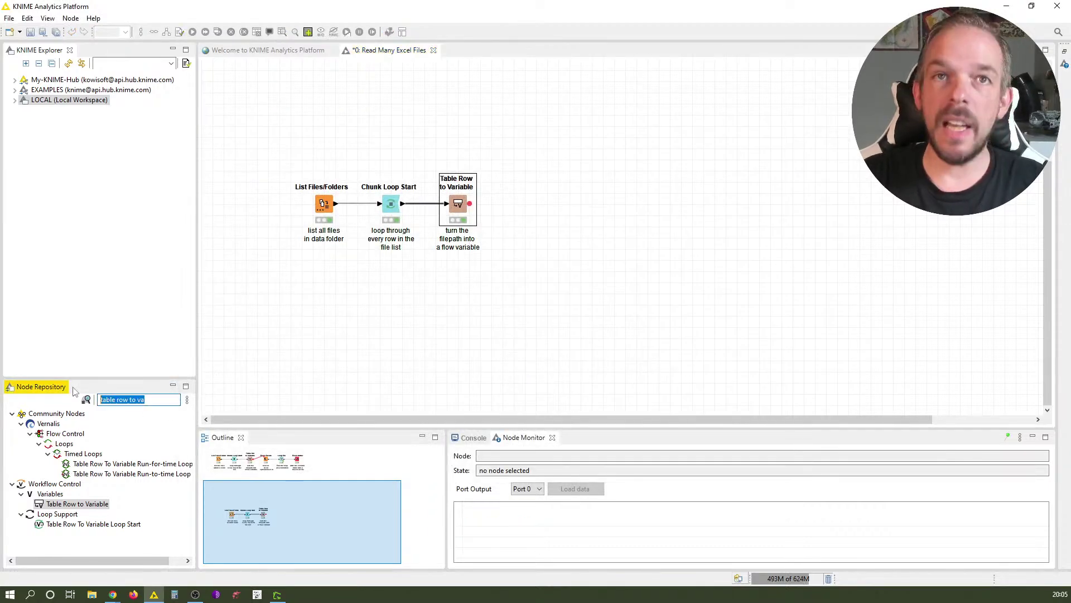
pyautogui.write('excel r')
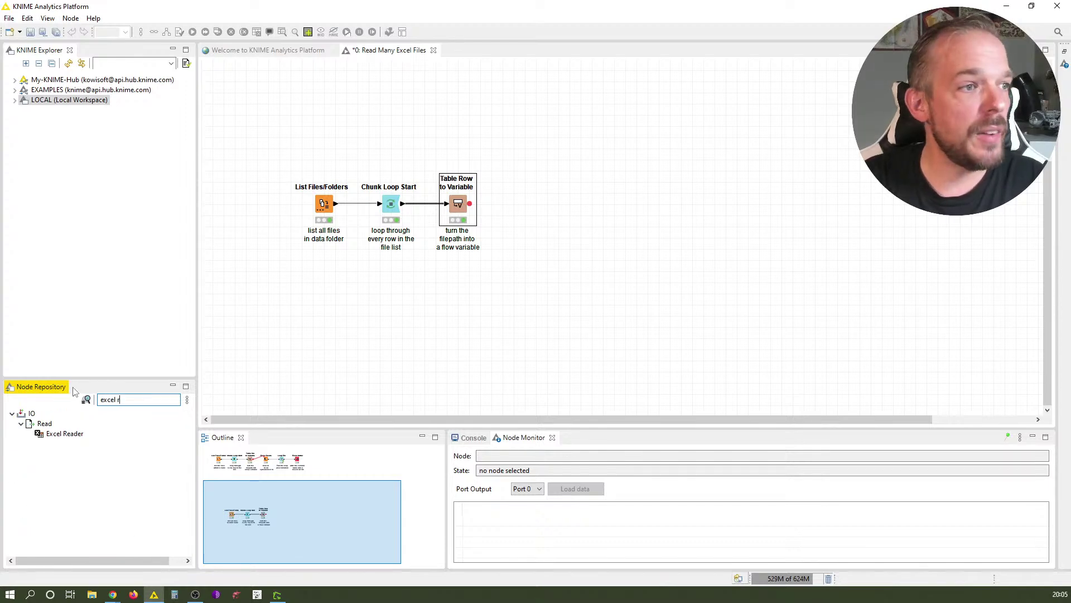
pyautogui.write('ead')
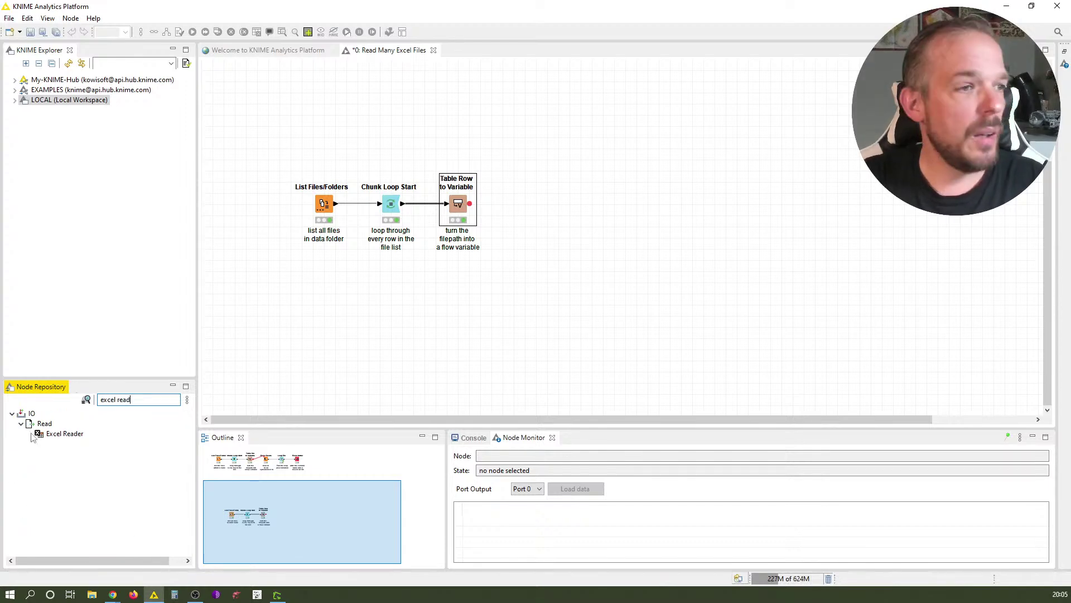
pyautogui.doubleClick(56, 436)
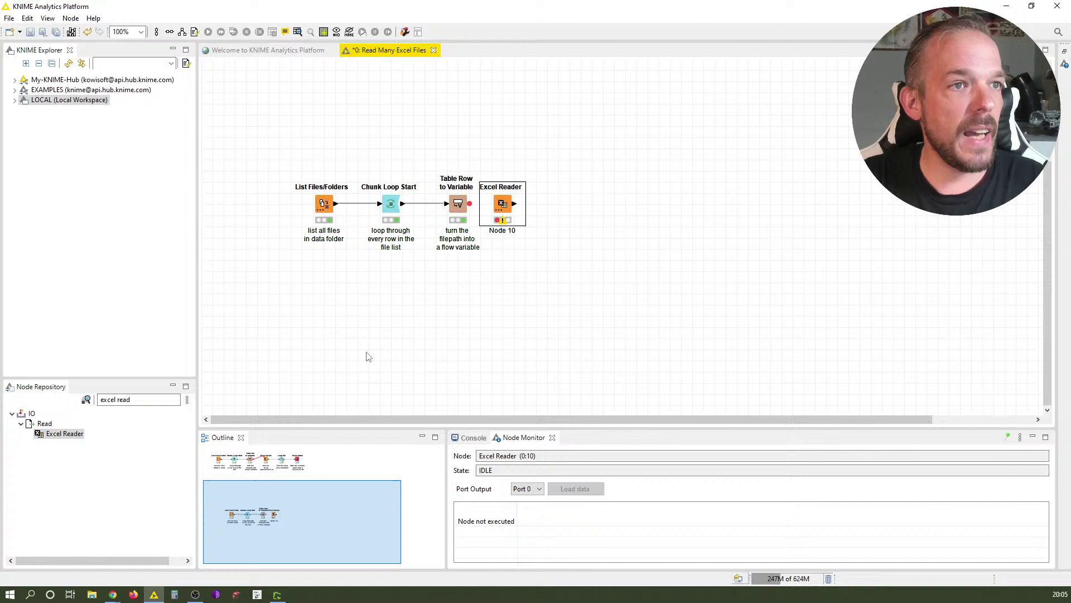
pyautogui.click(502, 203)
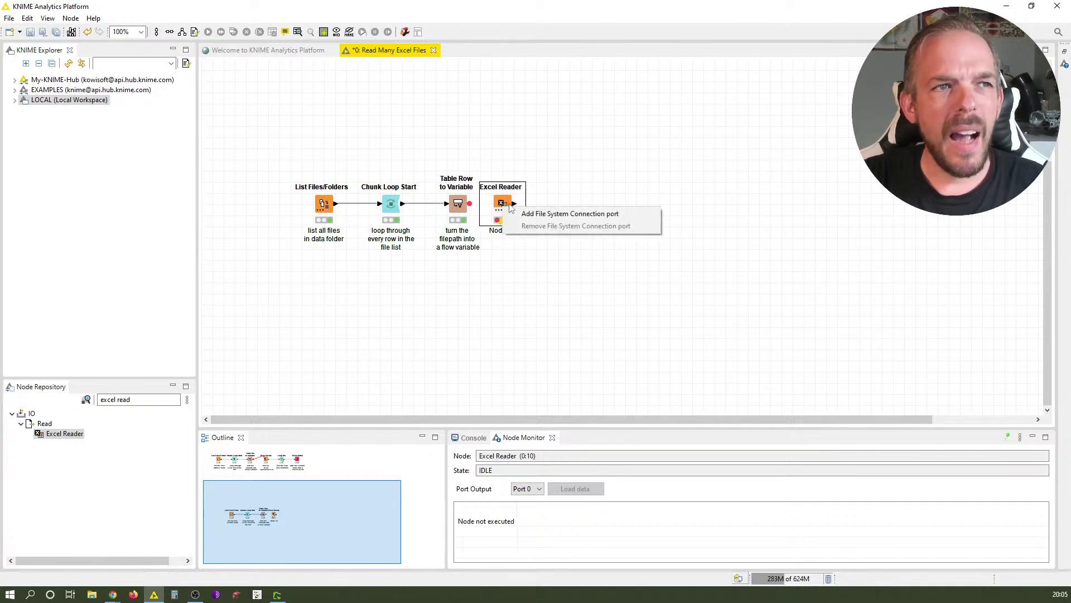
pyautogui.moveTo(502, 204); pyautogui.dragTo(524, 203)
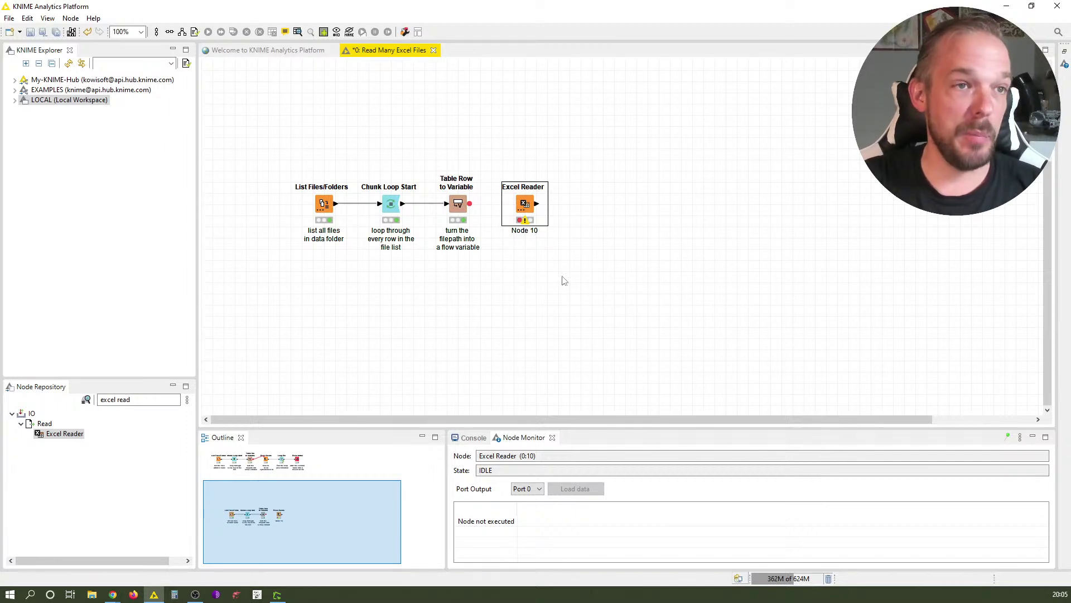
# Show Excel Reader's flow variable ports and connect Table Row to Variable's variable output to it
pyautogui.rightClick(527, 206)
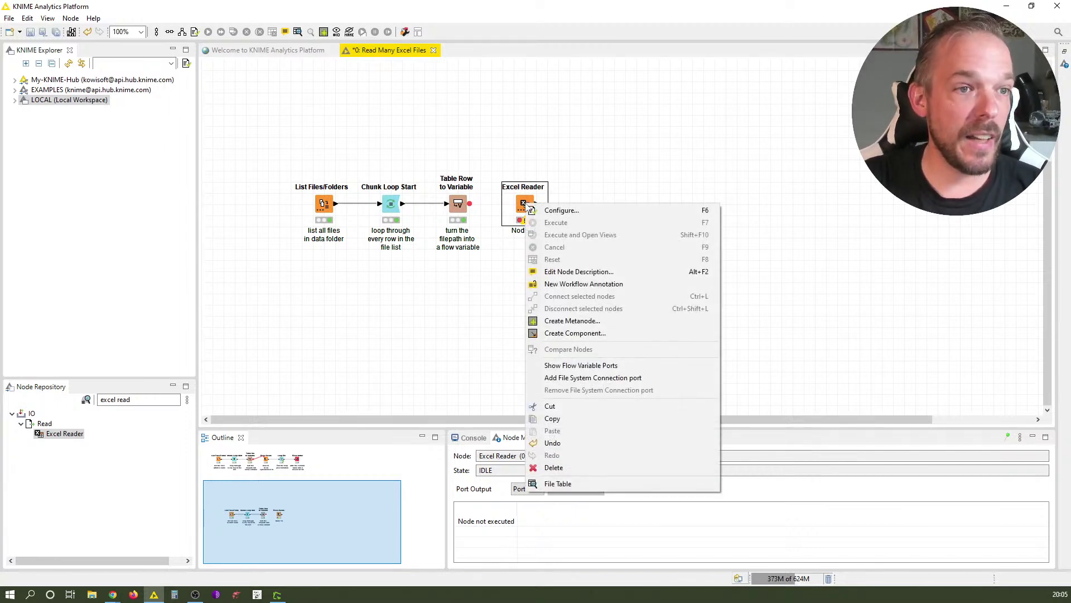
pyautogui.click(626, 368)
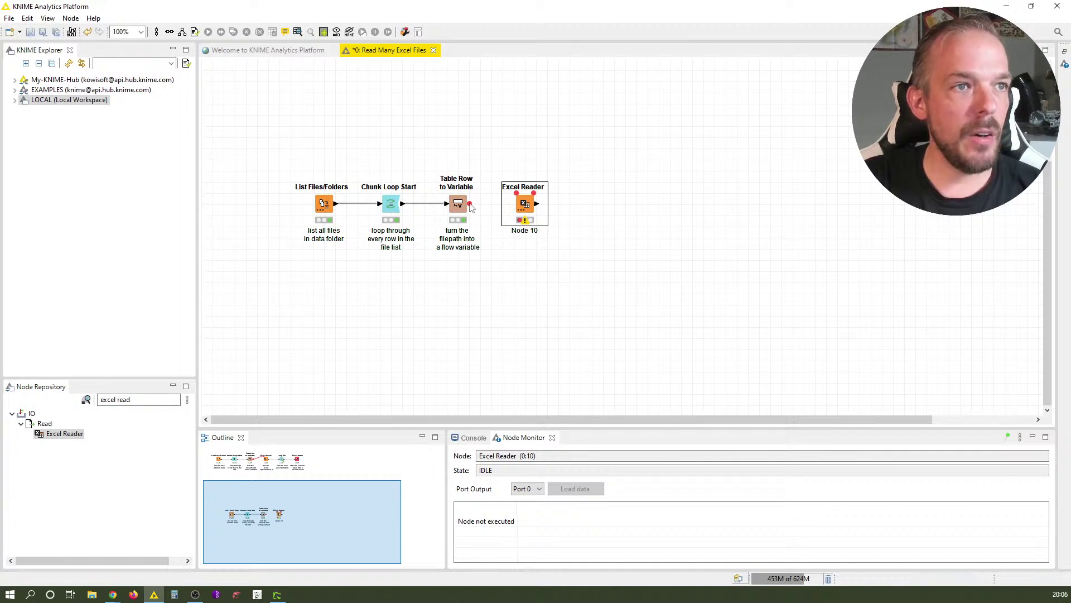
pyautogui.moveTo(470, 204); pyautogui.dragTo(516, 193)
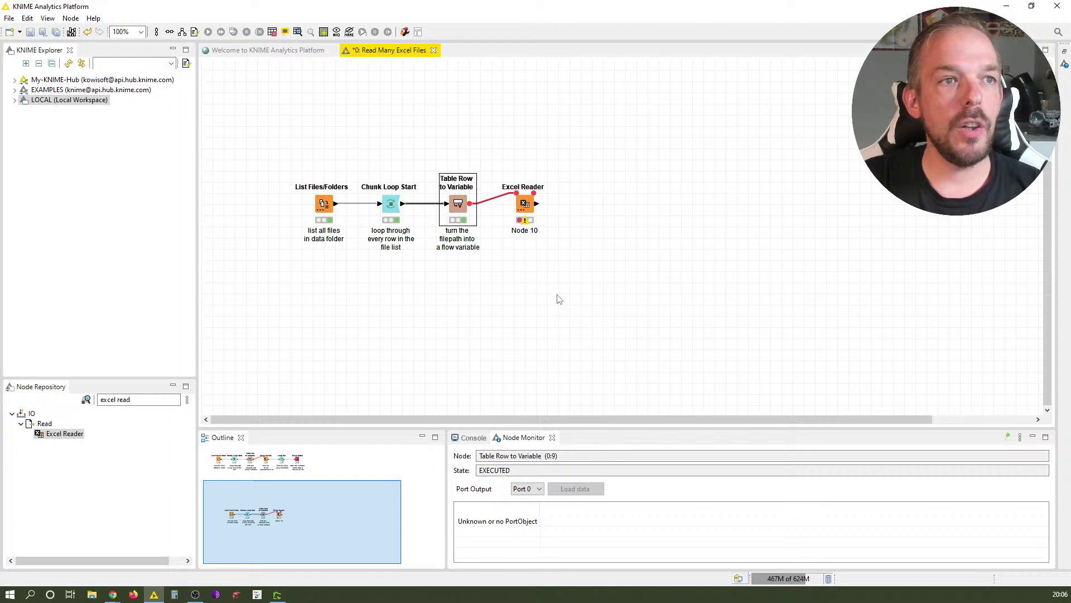
# Label the Excel Reader 'read in / XLSX / spreadsheet data' on three lines
pyautogui.click(526, 211)
pyautogui.press('F2')
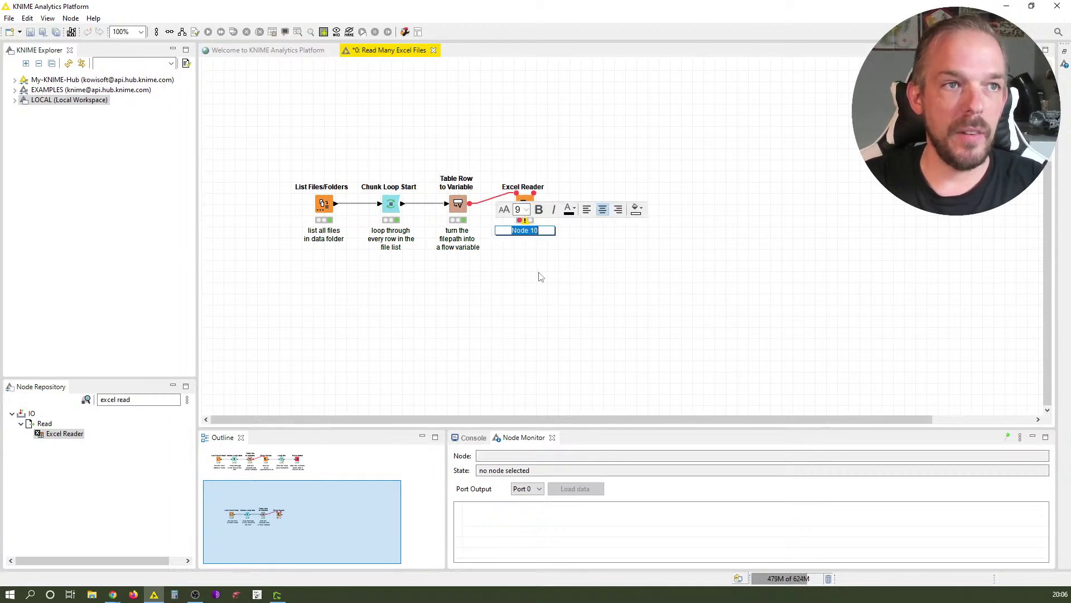
pyautogui.write('read in')
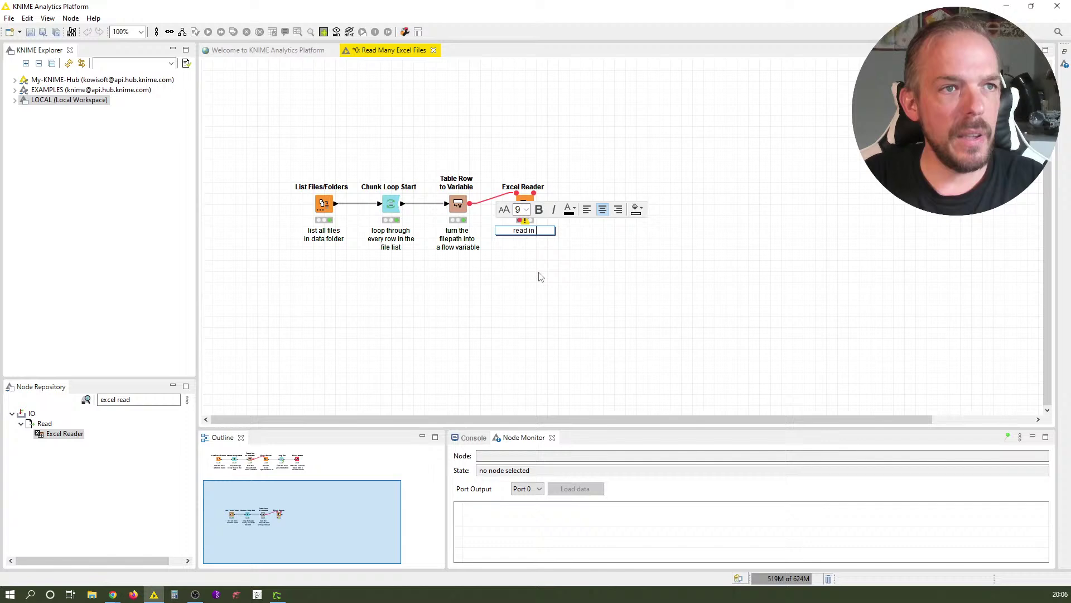
pyautogui.press('Return')
pyautogui.write('X')
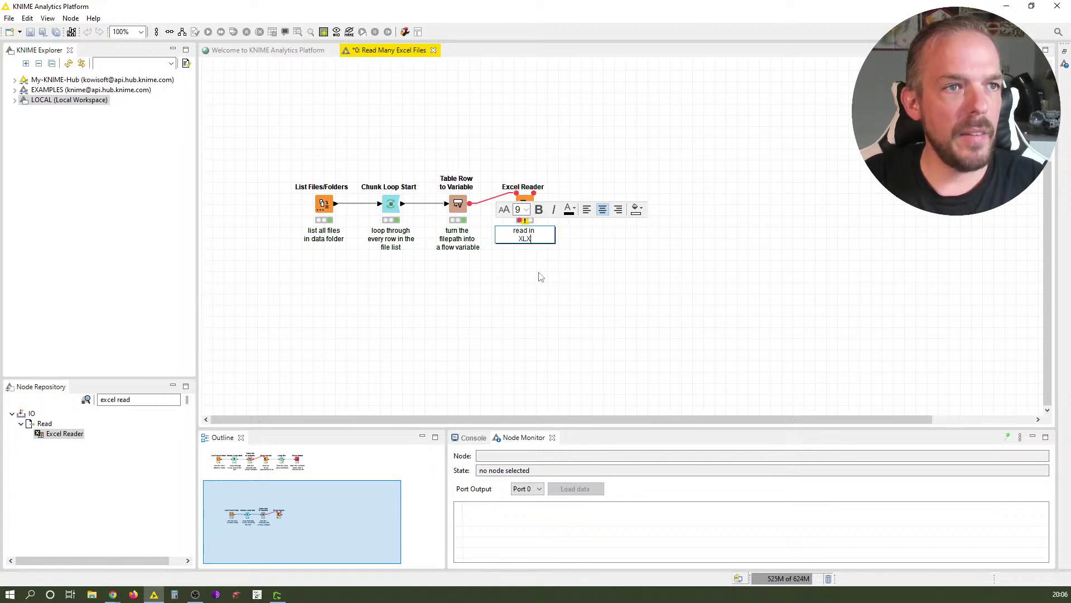
pyautogui.write('LSX')
pyautogui.press('Return')
pyautogui.write('sp')
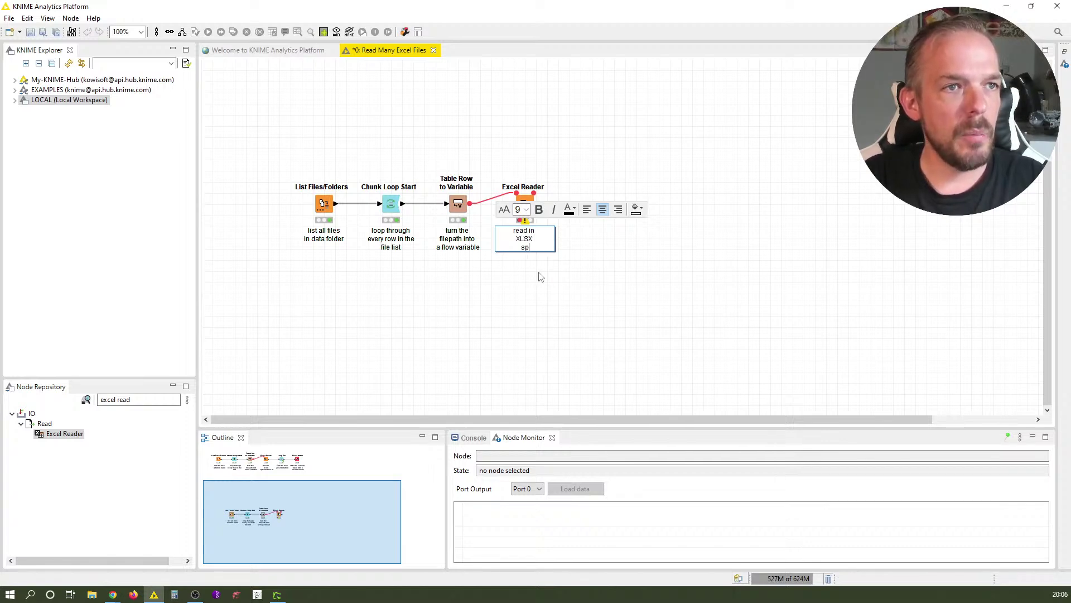
pyautogui.write('read')
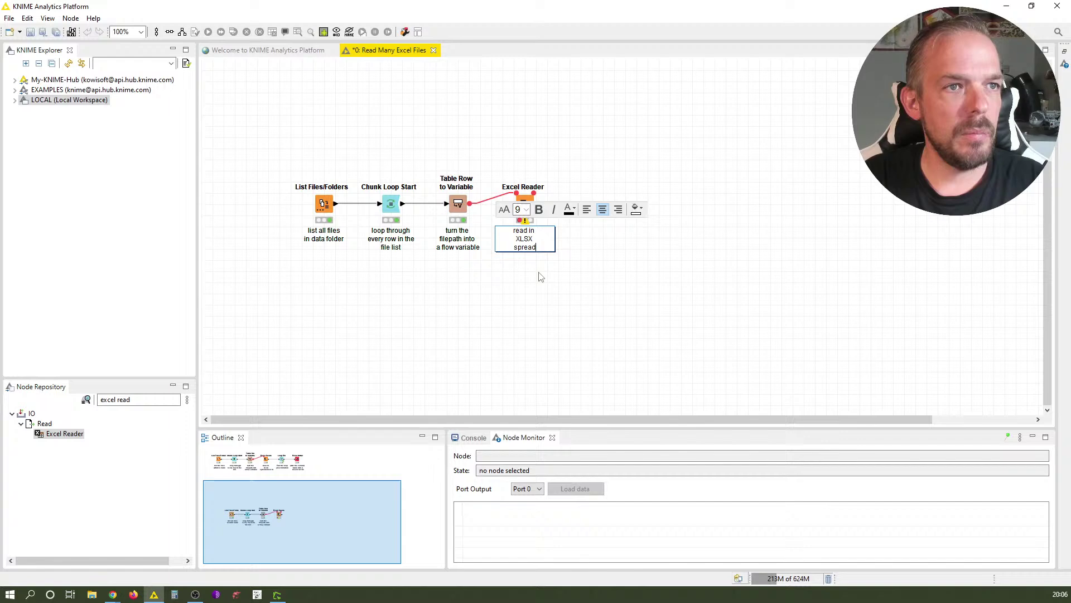
pyautogui.write('sheet data')
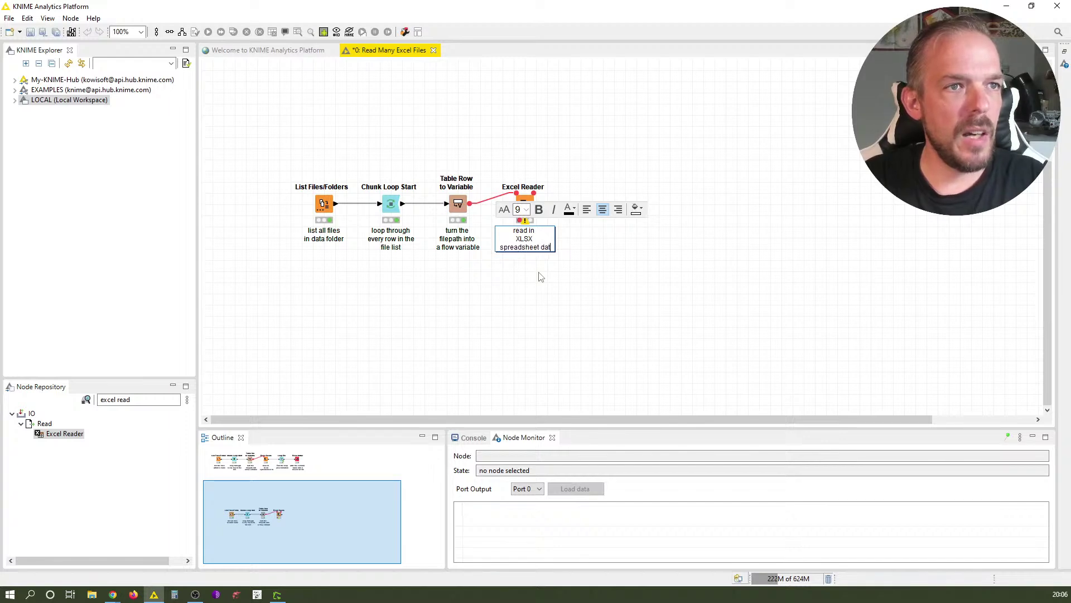
pyautogui.click(545, 282)
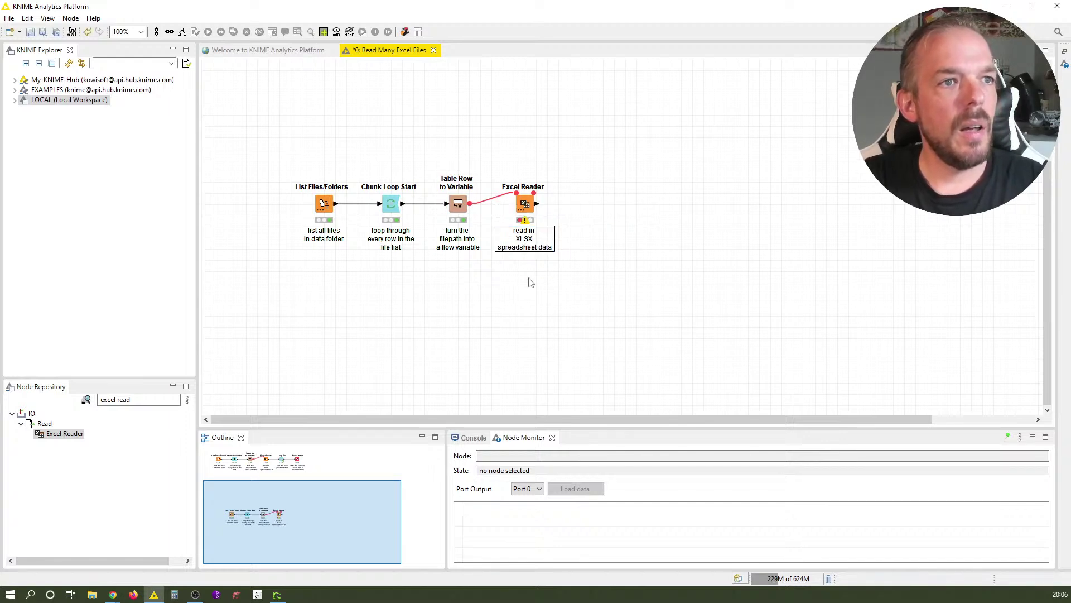
# Set the Excel Reader to read Relative to the workflow data area, with its path from the Path flow variable
pyautogui.doubleClick(525, 204)
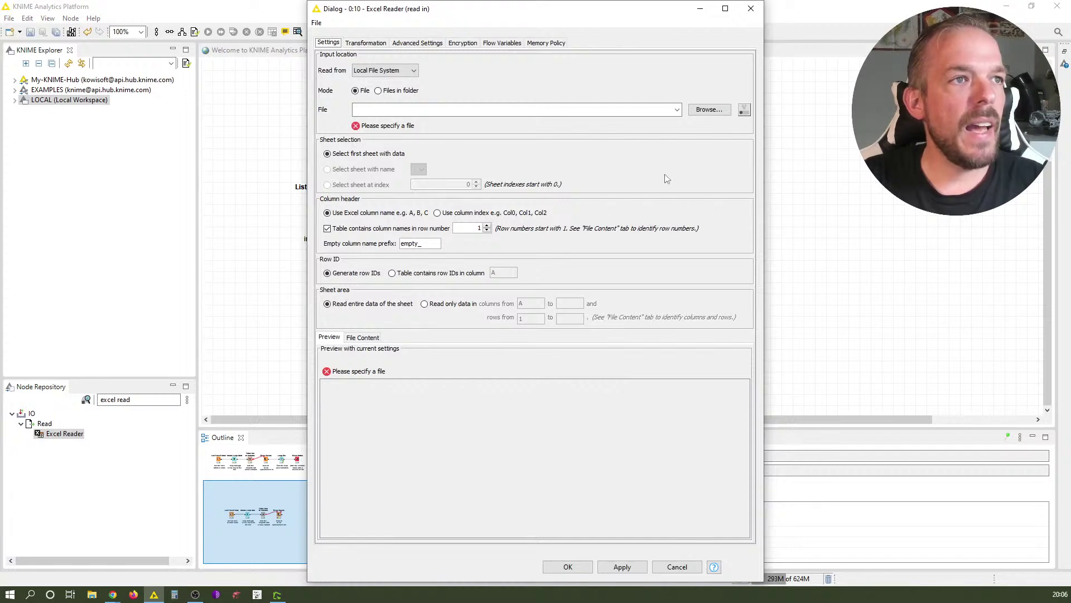
pyautogui.click(385, 70)
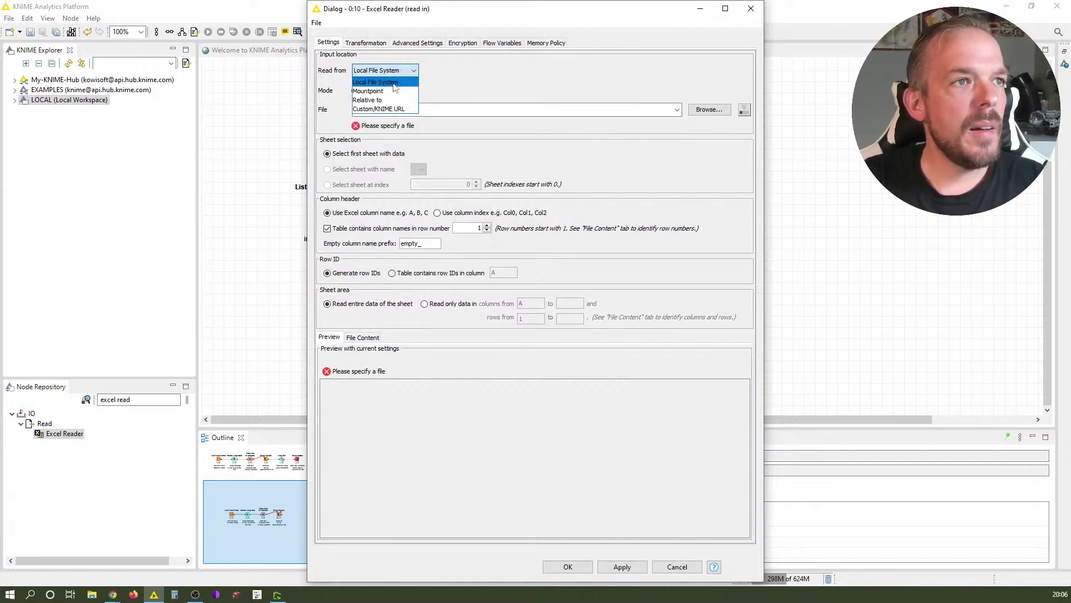
pyautogui.click(380, 100)
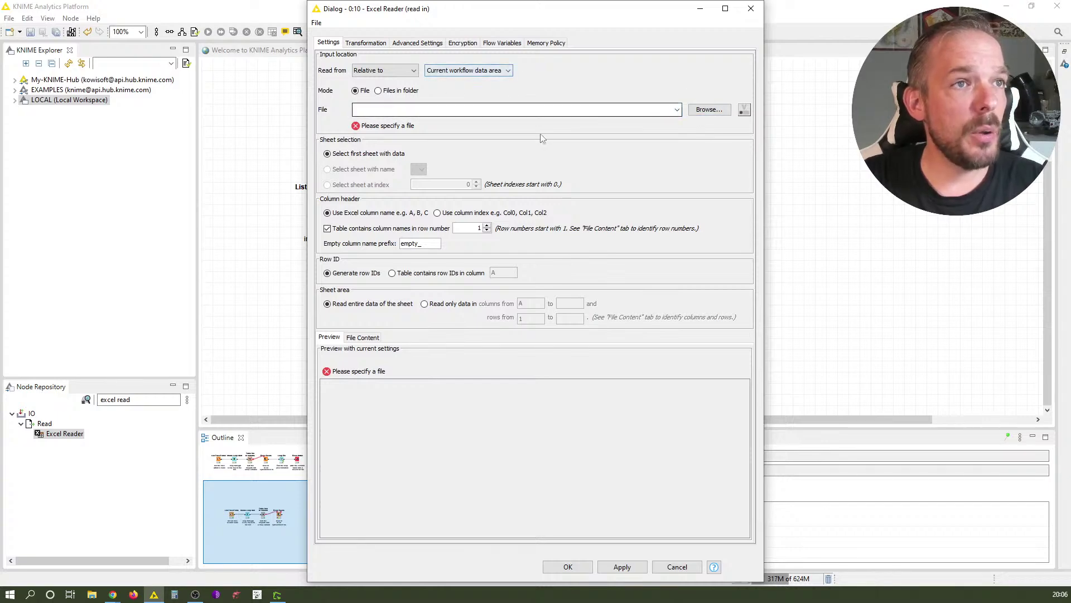
pyautogui.click(744, 110)
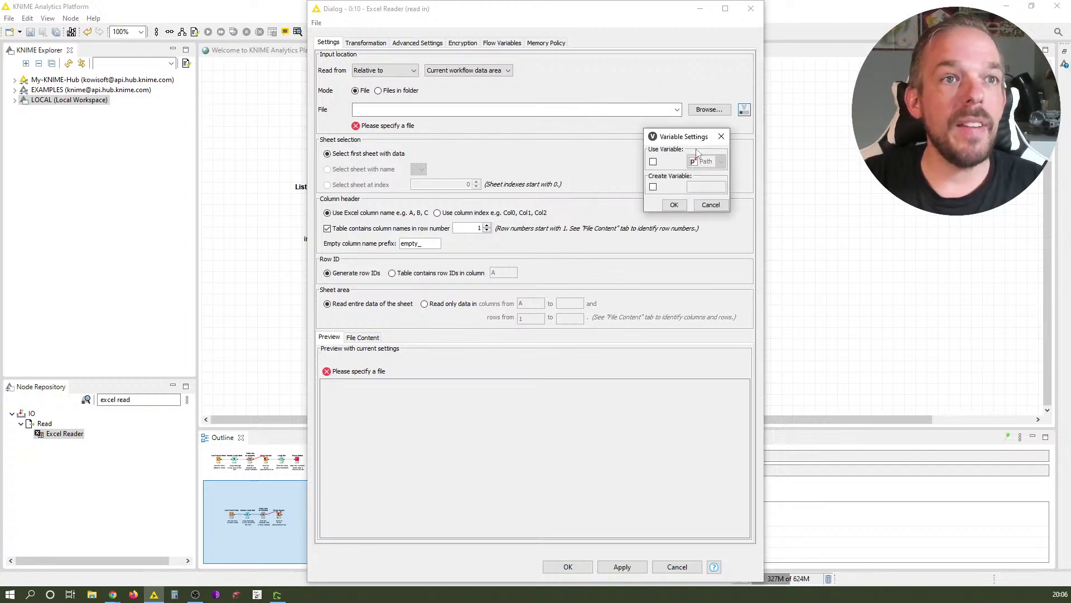
pyautogui.click(654, 162)
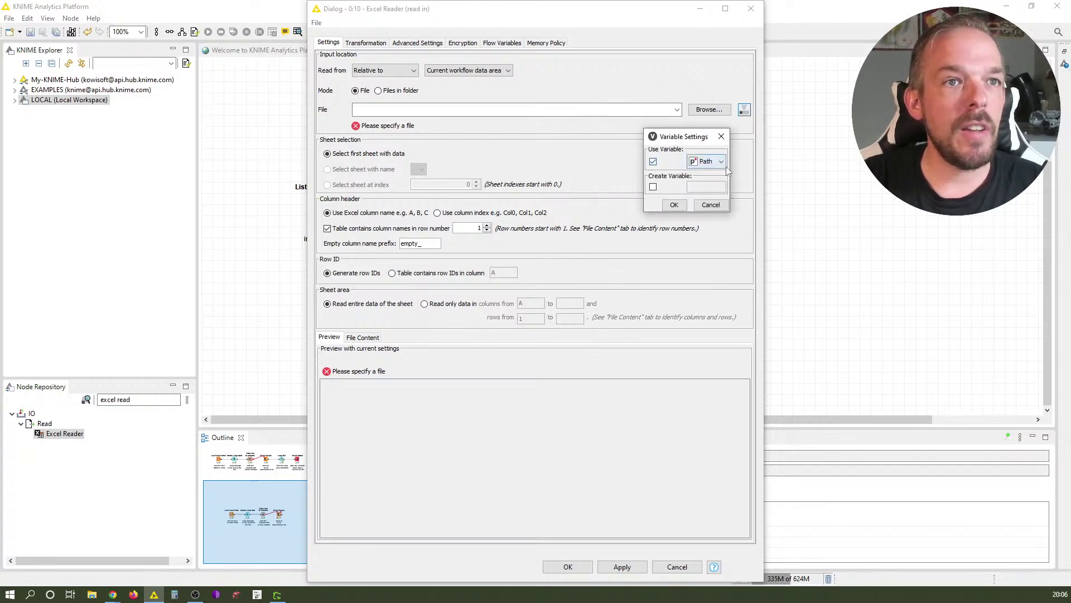
pyautogui.click(675, 205)
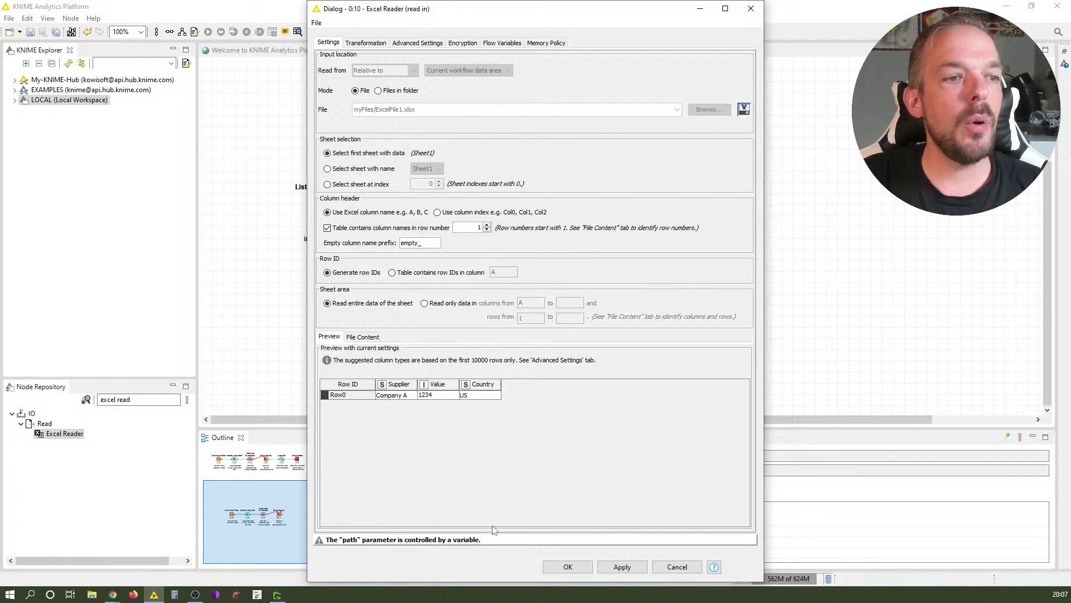
# Apply the Excel Reader settings and execute the node
pyautogui.click(568, 567)
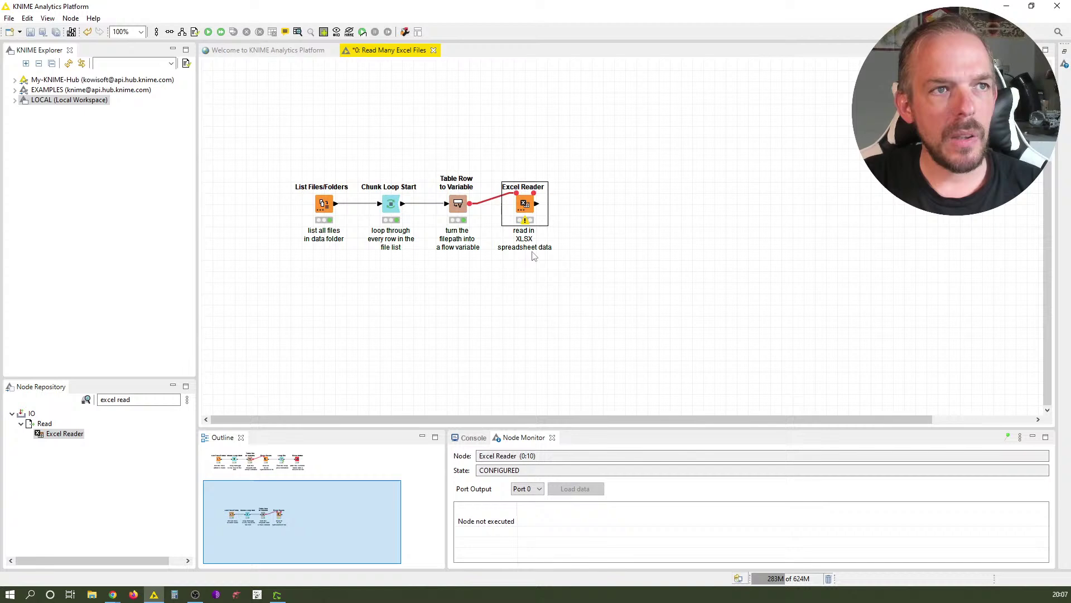
pyautogui.rightClick(524, 207)
pyautogui.click(574, 228)
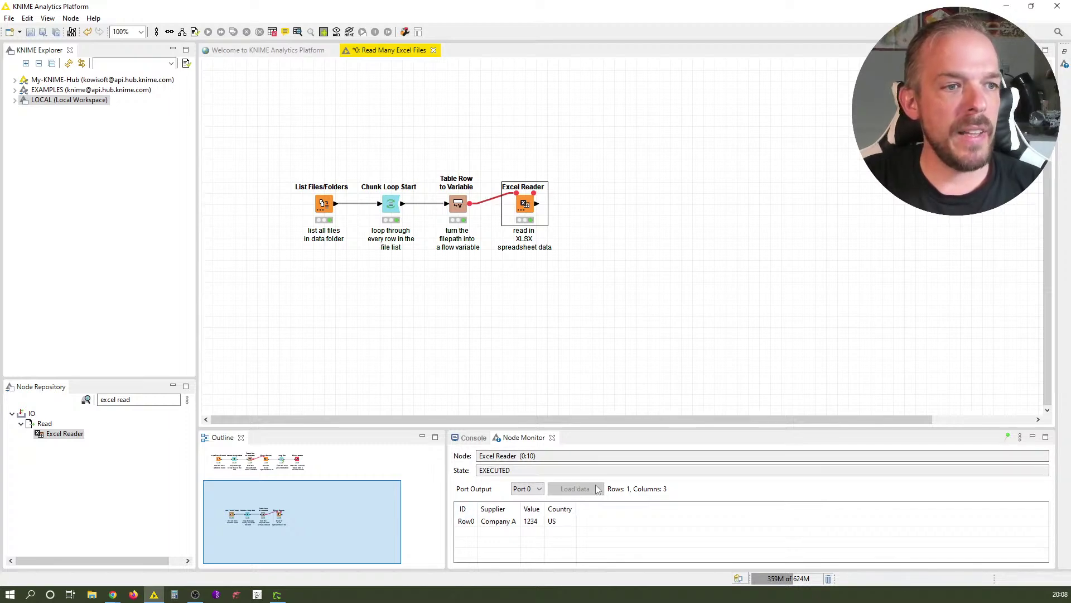
# Check the Excel Reader's output table showing Company A, 1234, US, then close it
pyautogui.rightClick(527, 207)
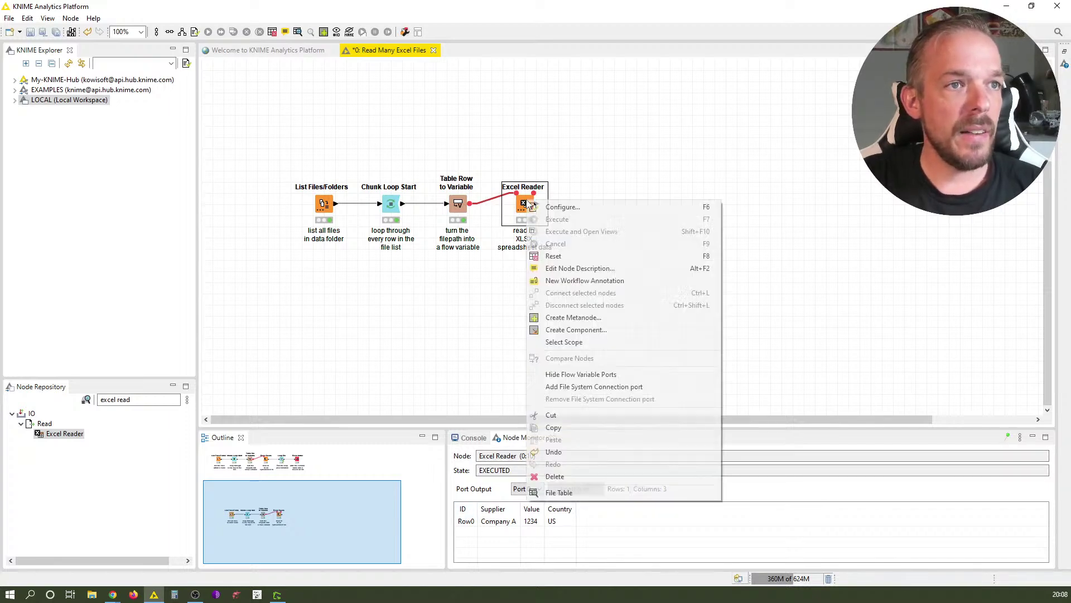
pyautogui.click(566, 485)
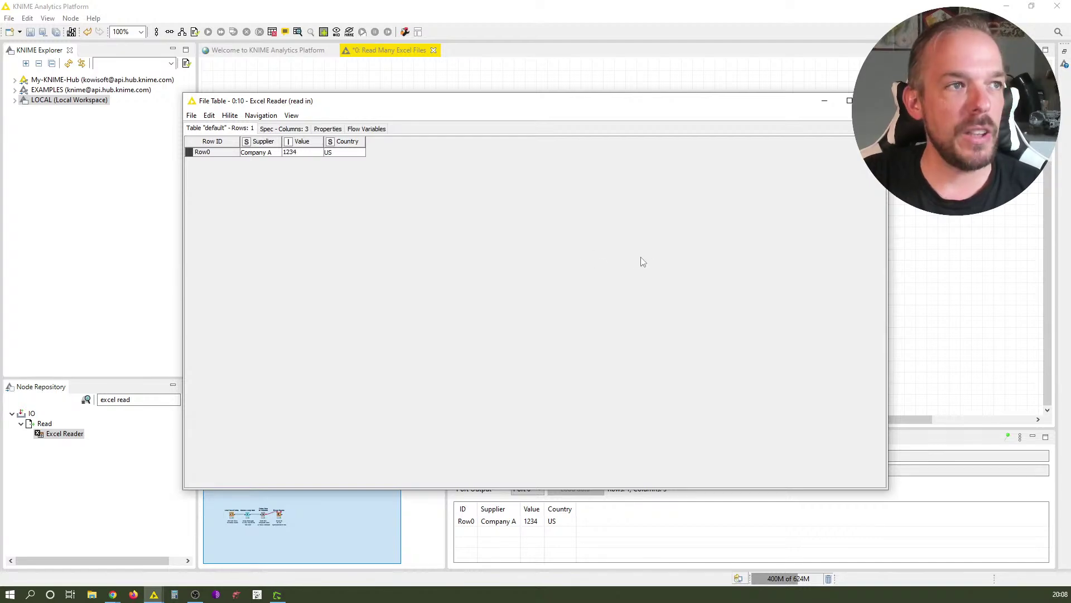
pyautogui.click(875, 100)
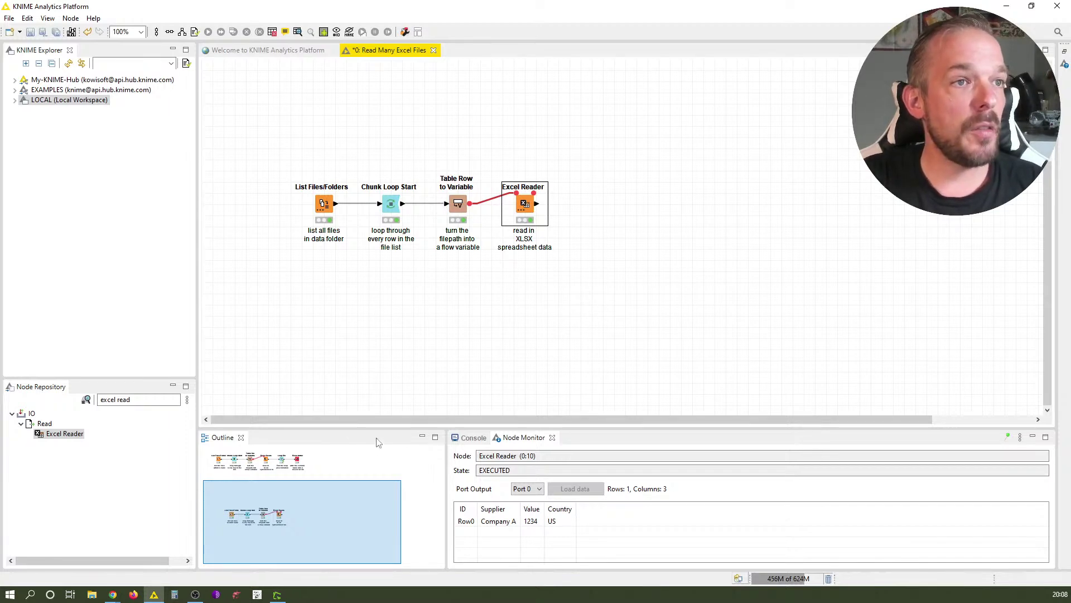
# Find Loop End by searching 'loop' and add it after the Excel Reader
pyautogui.click(162, 400)
pyautogui.write('e')
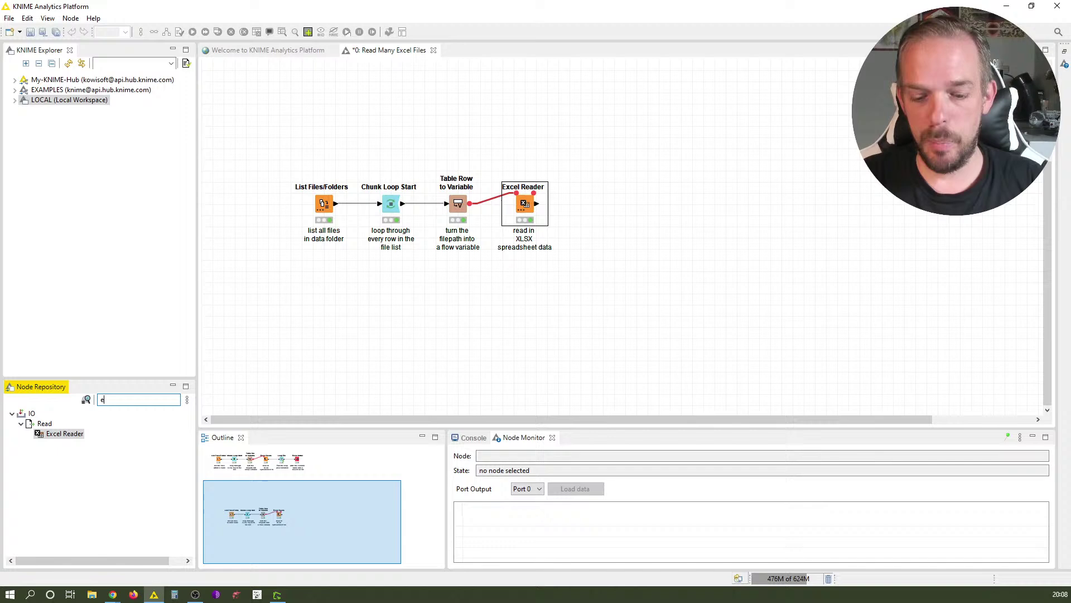
pyautogui.write('nd loop')
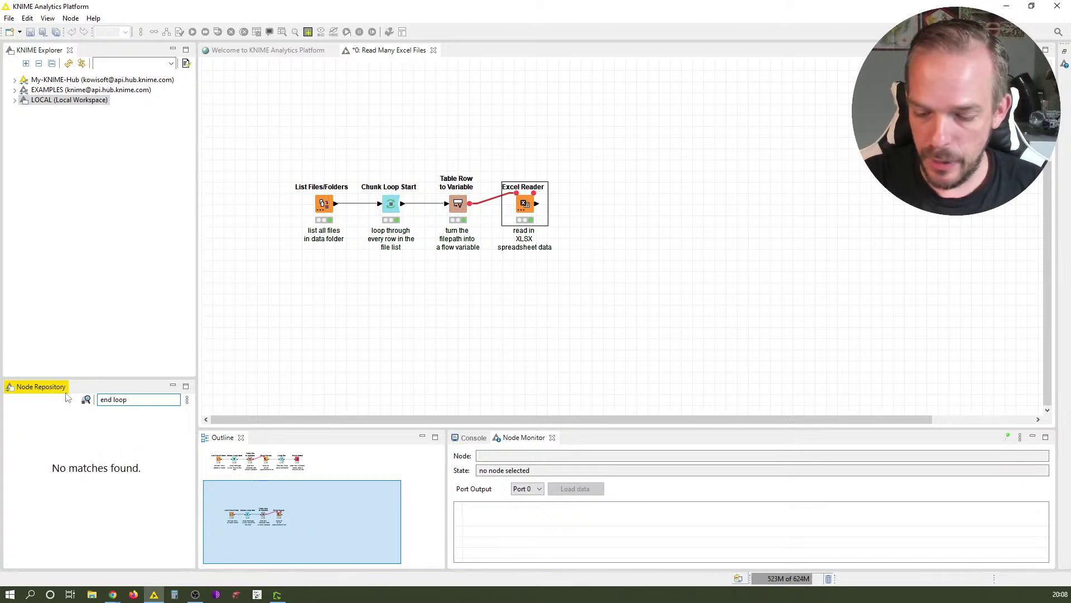
pyautogui.hotkey('ctrl', 'a')
pyautogui.write('loop')
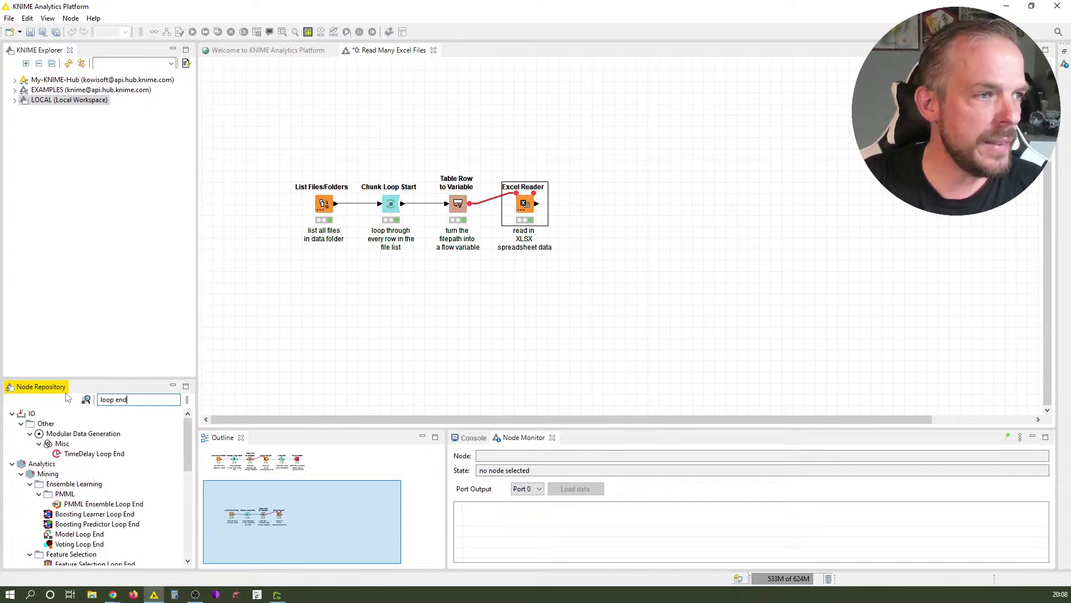
pyautogui.scroll(-8, 129, 480)
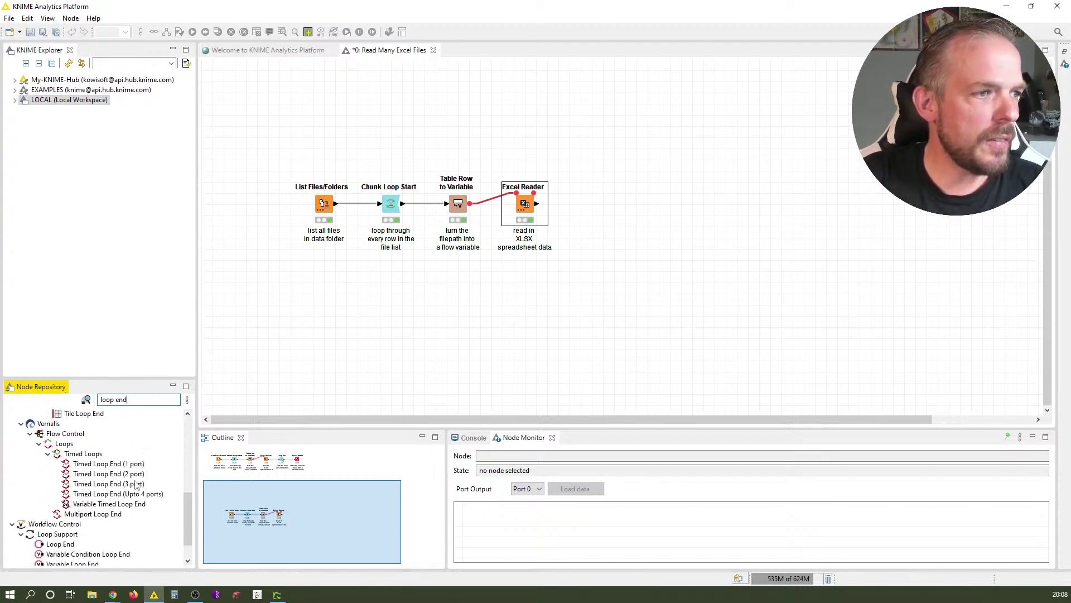
pyautogui.scroll(-1, 137, 484)
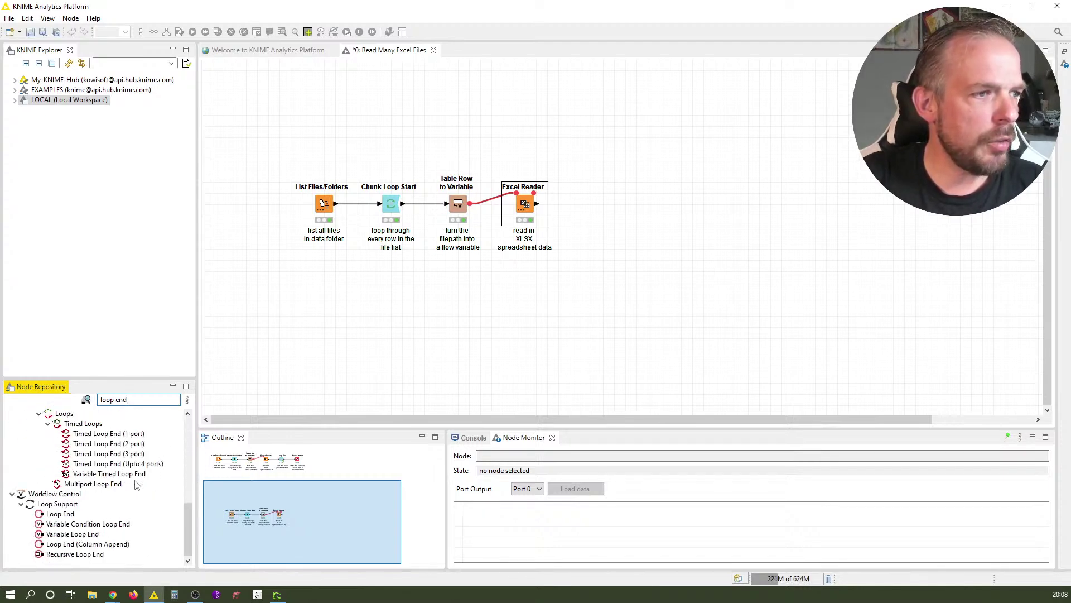
pyautogui.doubleClick(60, 514)
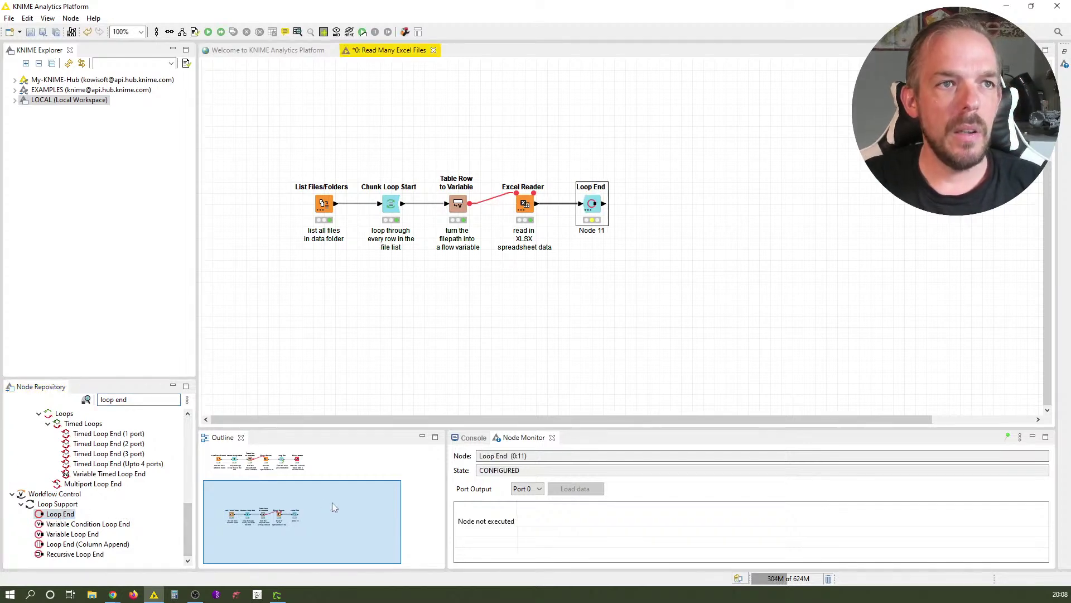
# Label the Loop End node 'end the loop (nex iteration)' on two lines
pyautogui.press('F2')
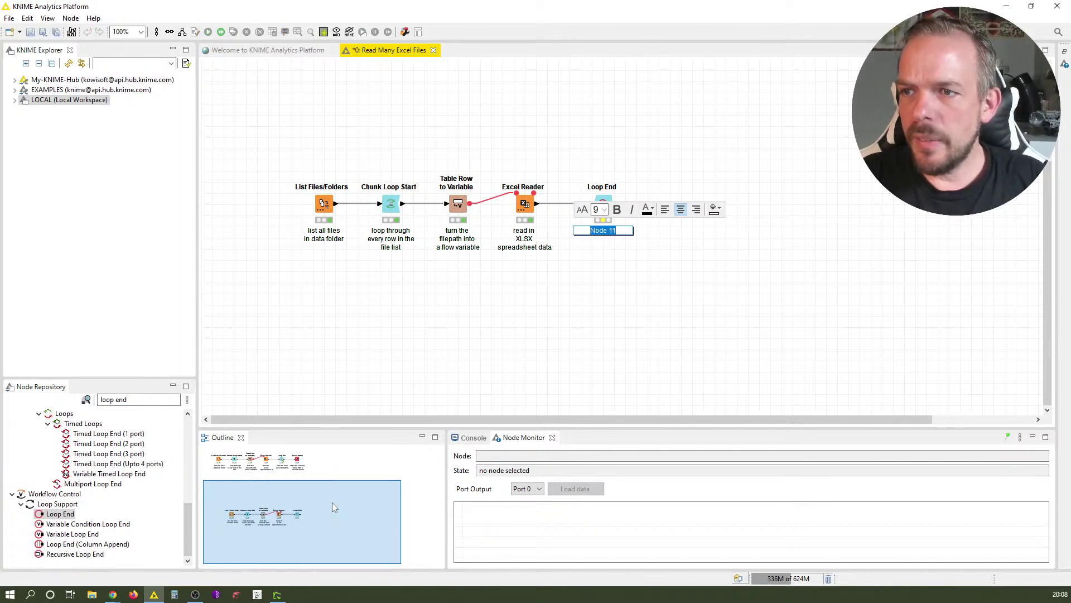
pyautogui.write('end the loop')
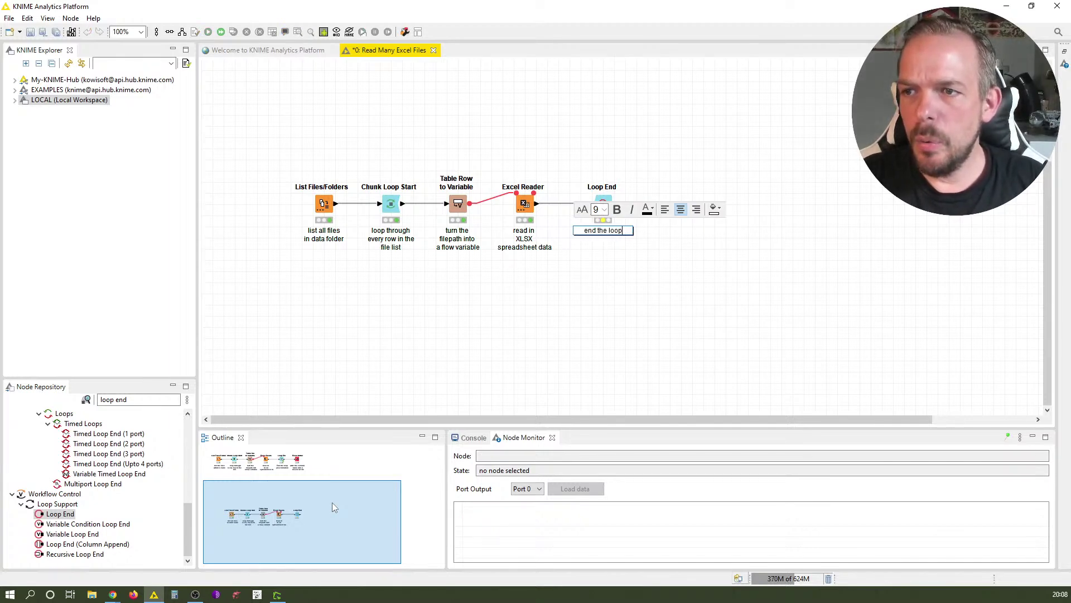
pyautogui.press('Return')
pyautogui.write('(')
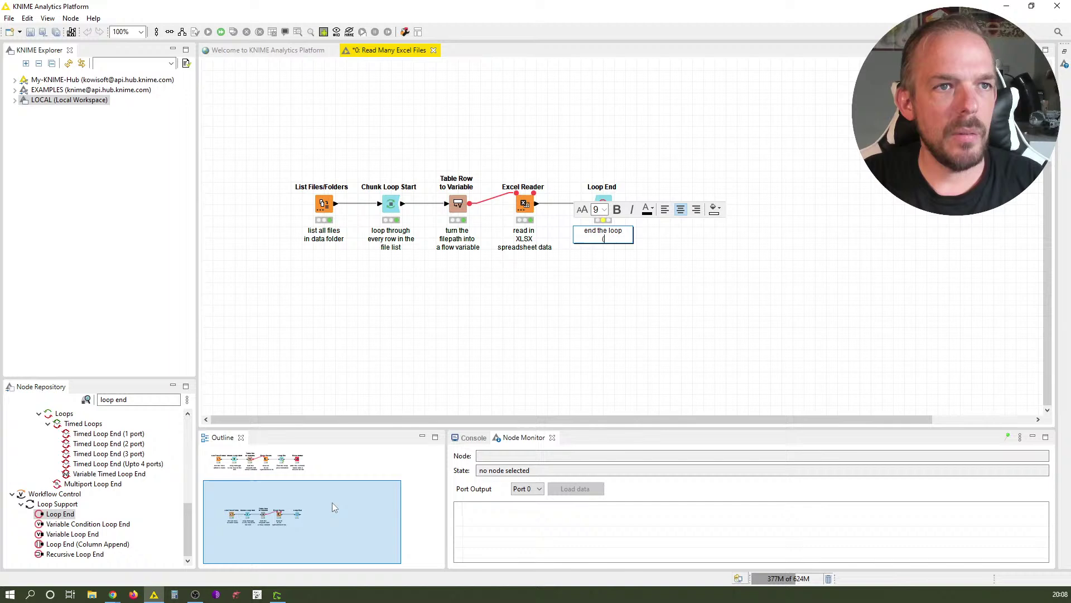
pyautogui.write('enex titeration)')
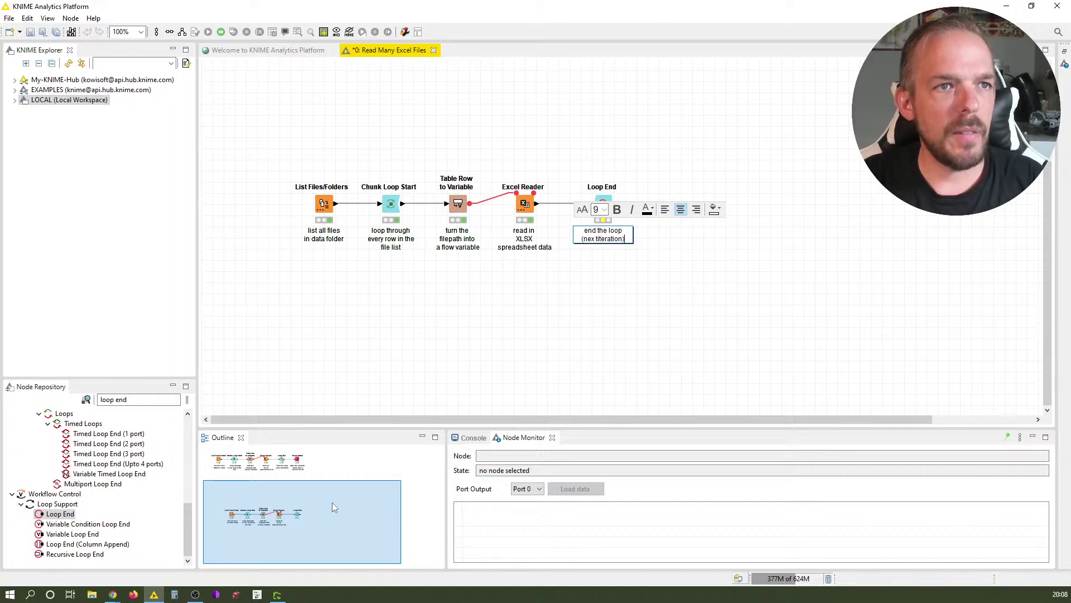
pyautogui.click(465, 376)
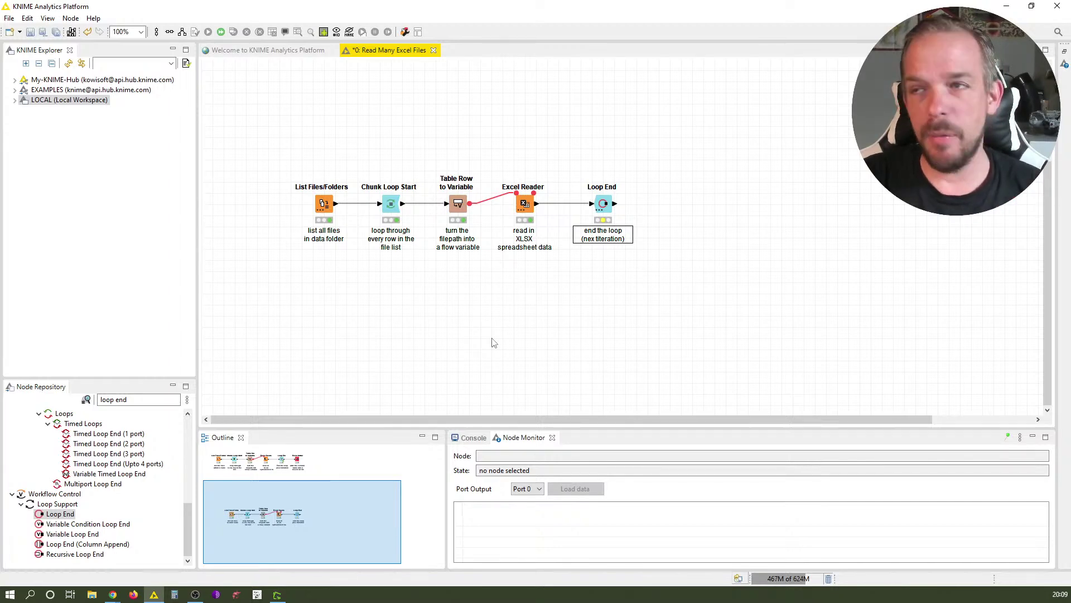
# Execute Loop End and check its collected rows: Company A, B and C over iterations 0–2
pyautogui.click(603, 205)
pyautogui.click(208, 31)
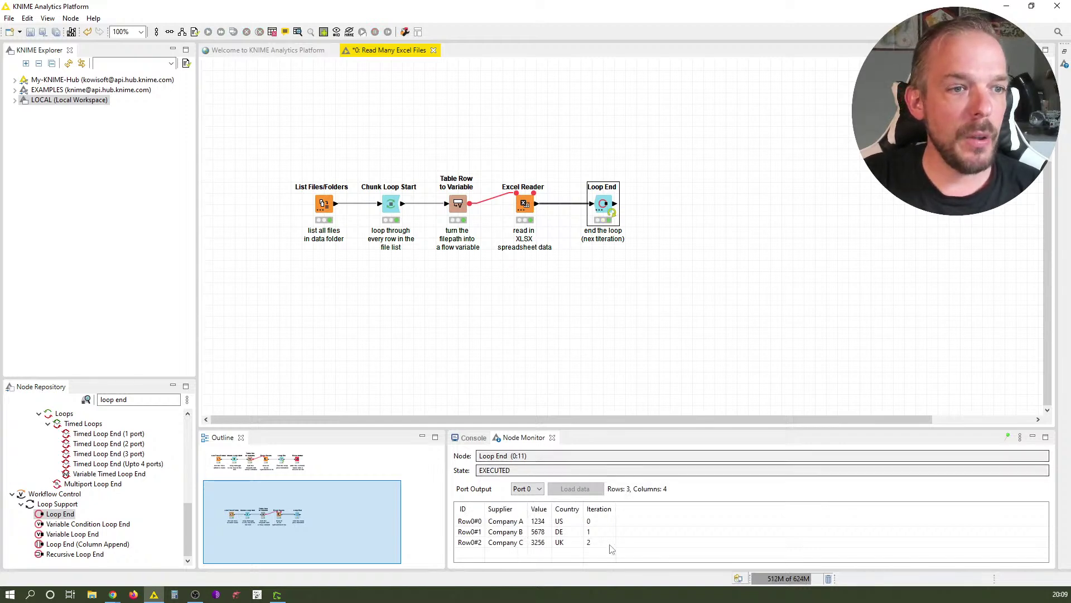
pyautogui.rightClick(603, 204)
pyautogui.click(649, 530)
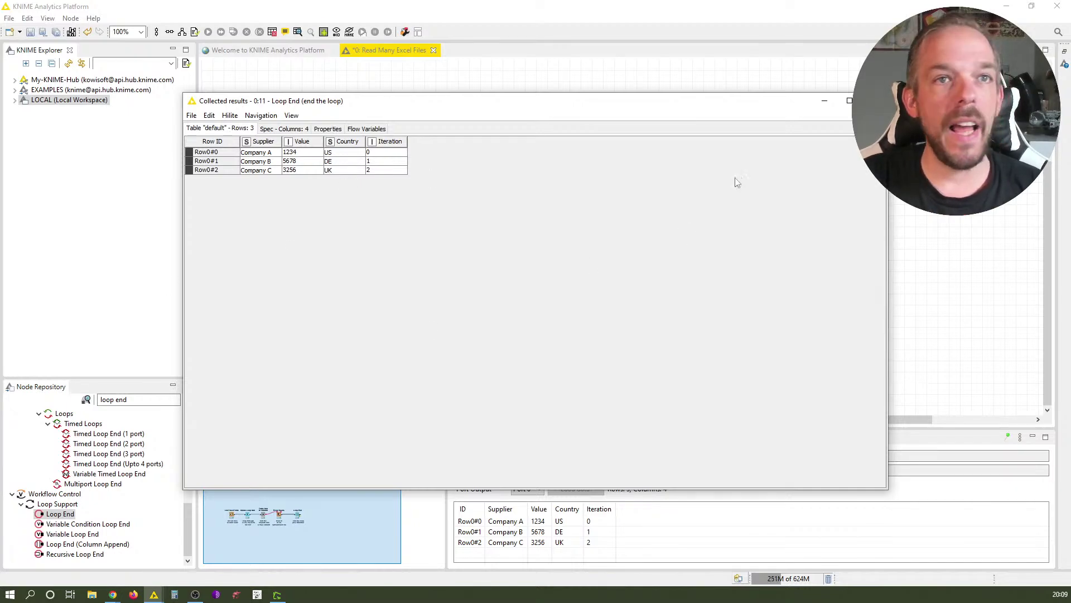
pyautogui.click(874, 101)
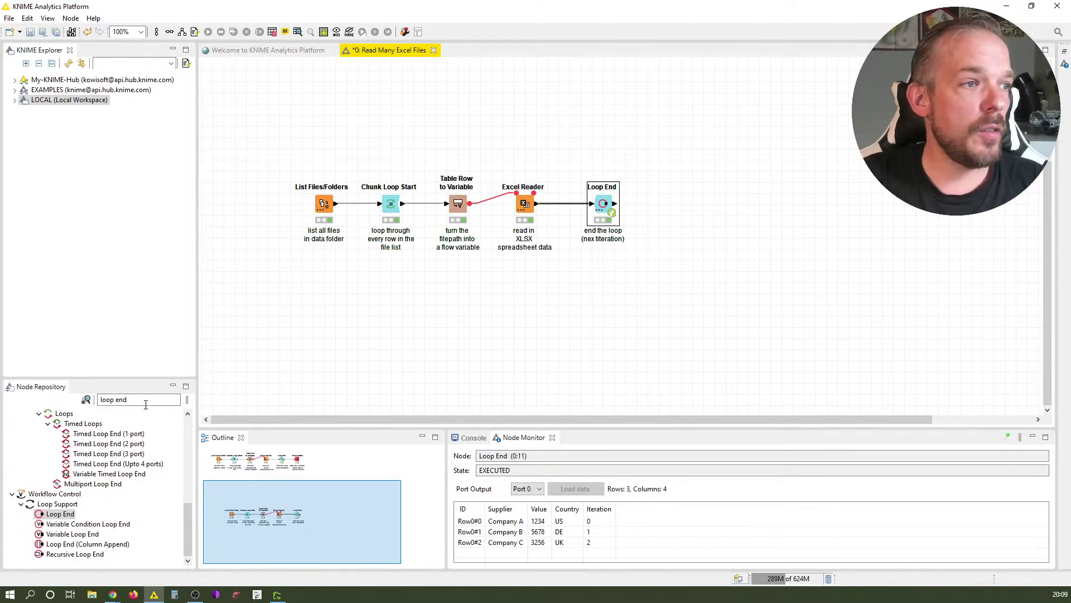
# Add an Excel Writer after Loop End, labelled 'wrote the combined table into a new XLSX file'
pyautogui.click(90, 400)
pyautogui.write('excel writer')
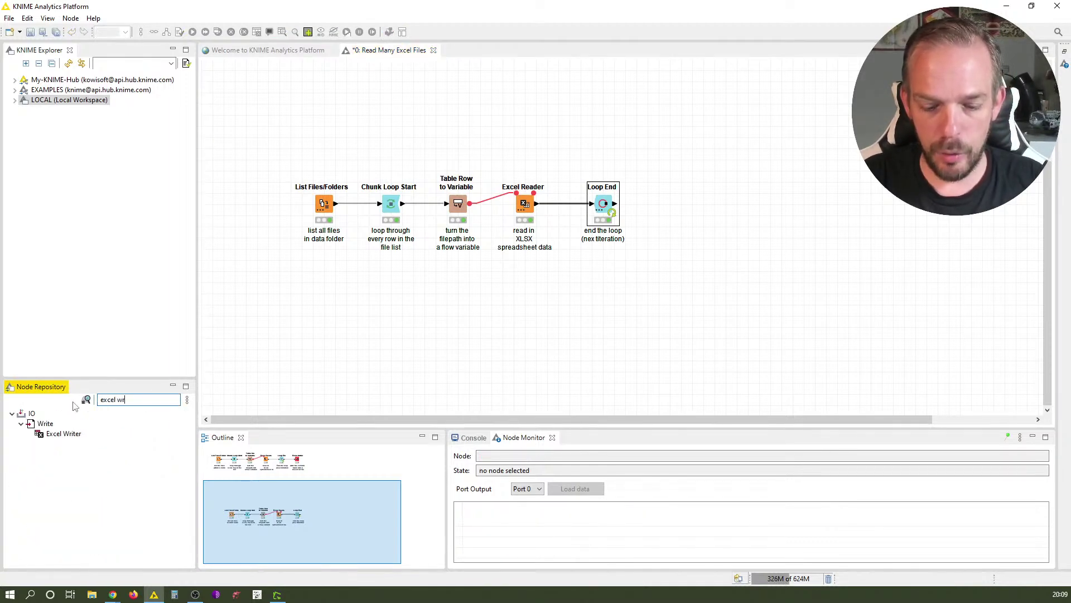
pyautogui.doubleClick(70, 434)
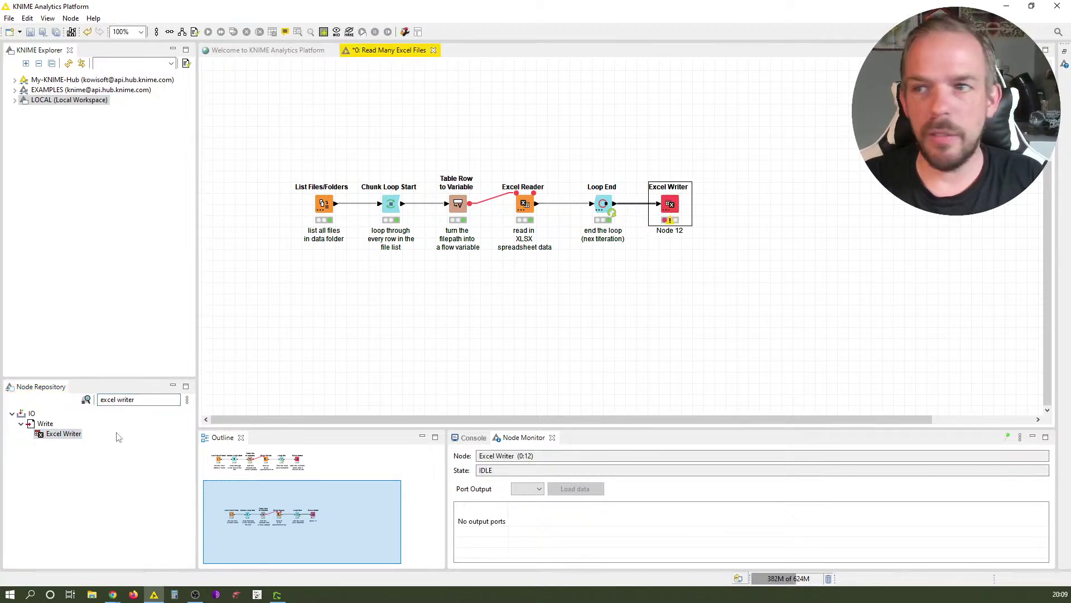
pyautogui.press('F2')
pyautogui.write('wrote t')
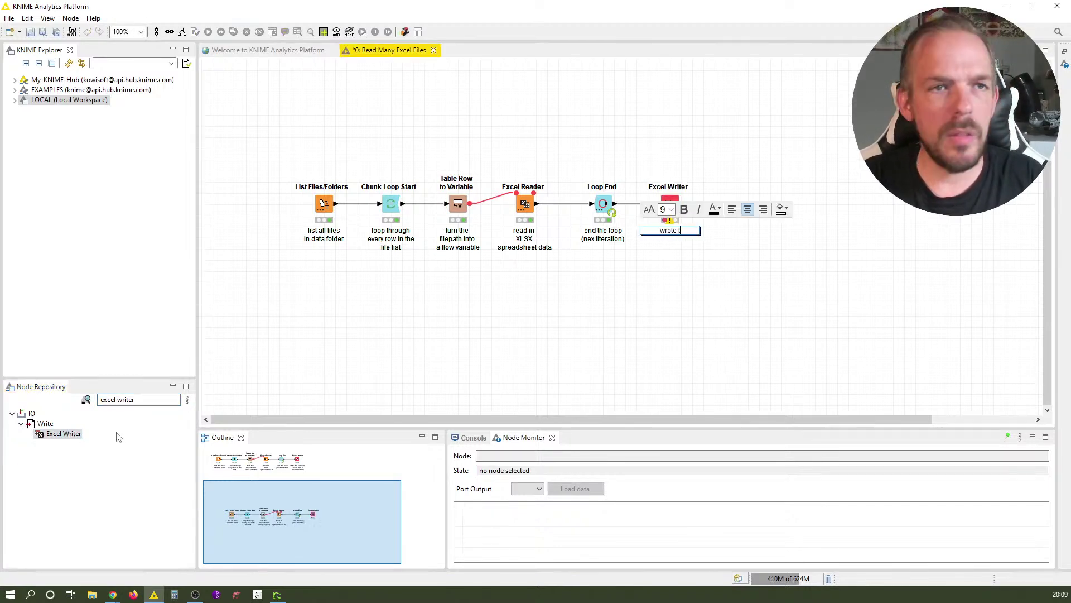
pyautogui.write('he c')
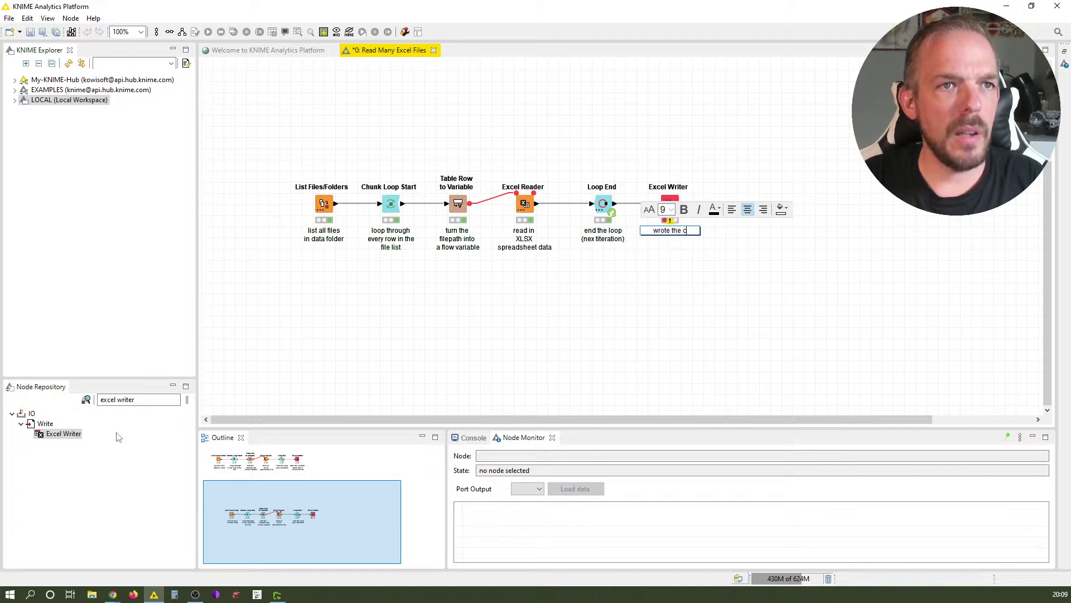
pyautogui.write('ombined')
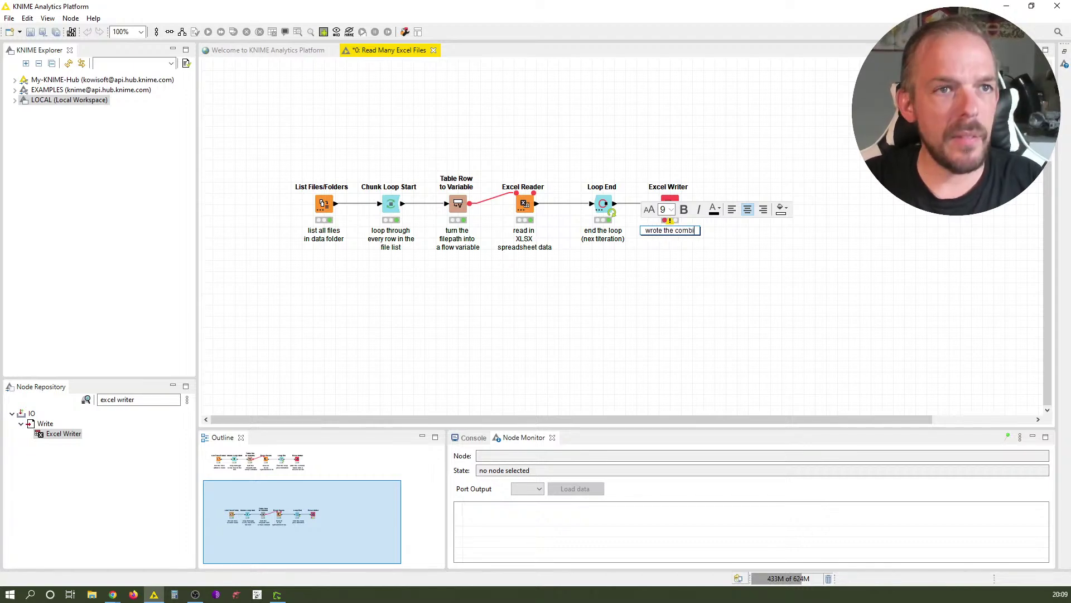
pyautogui.press('Return')
pyautogui.write('table ')
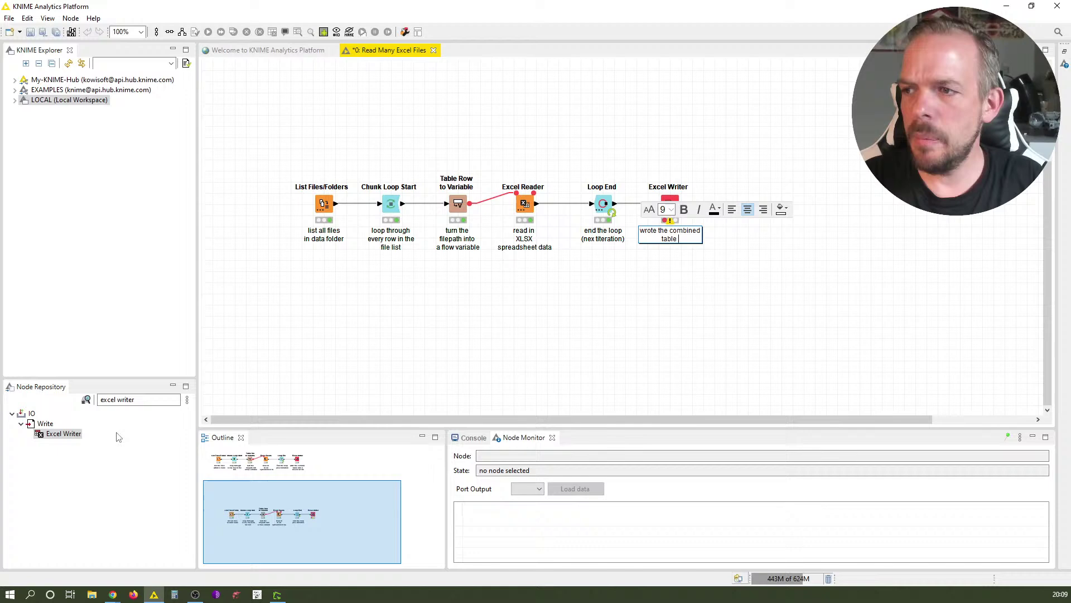
pyautogui.write('into a')
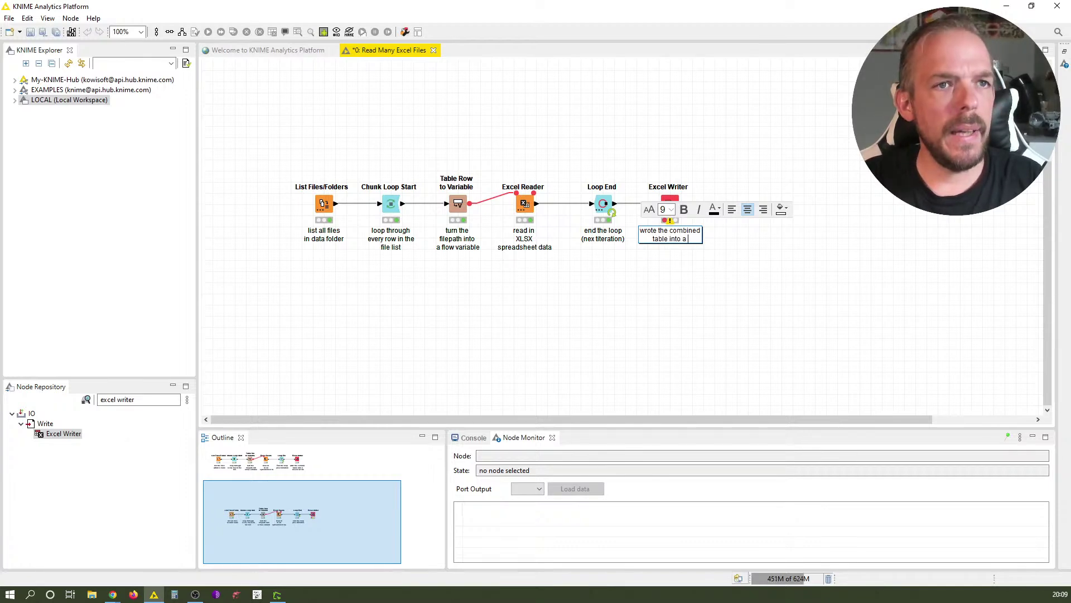
pyautogui.press('Return')
pyautogui.write('new XLSX')
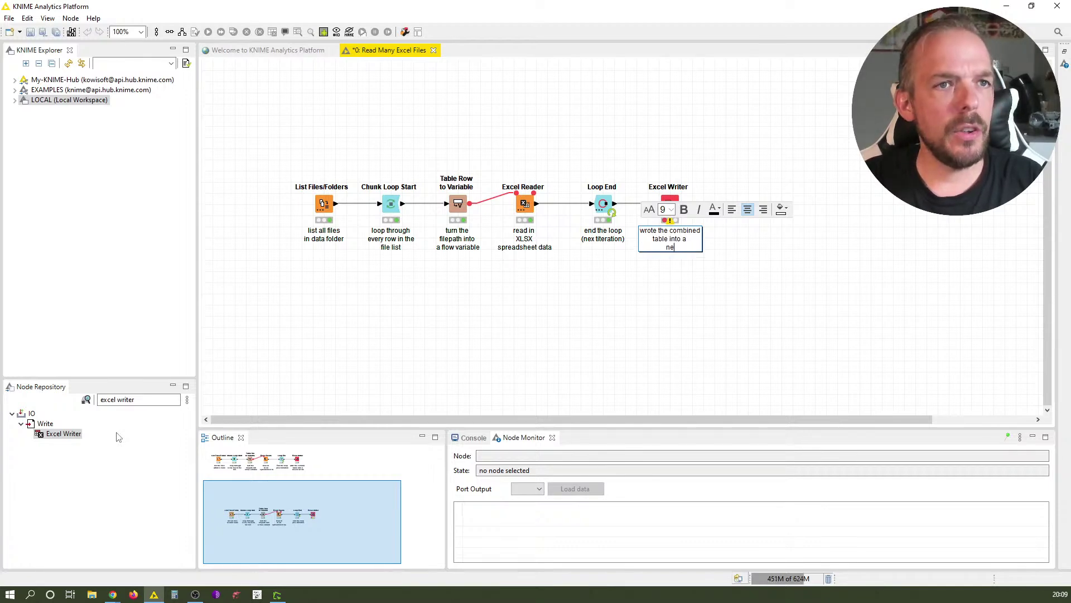
pyautogui.write(' file')
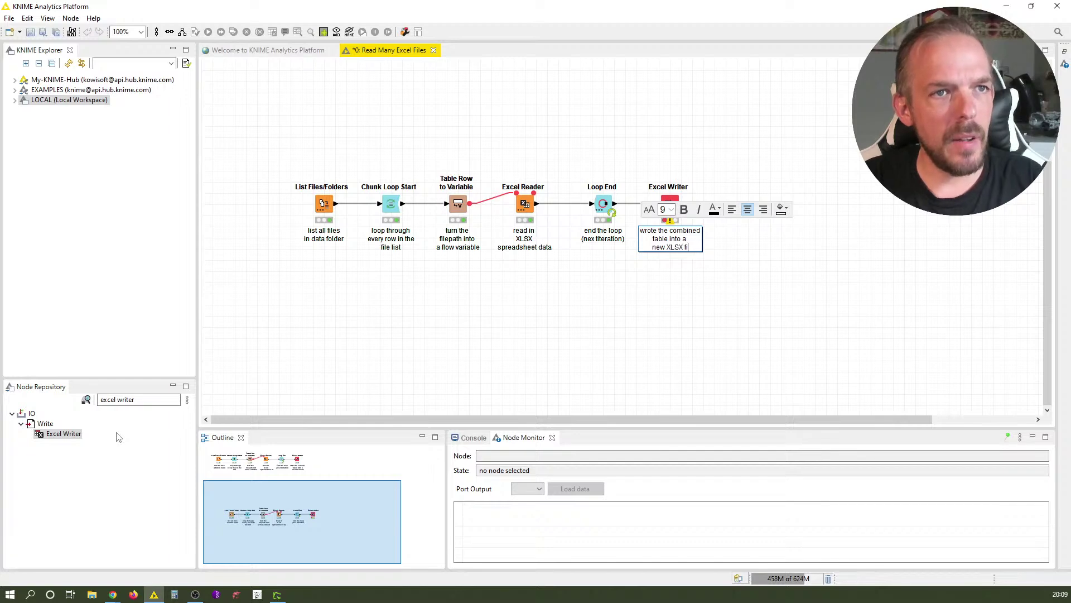
pyautogui.click(506, 358)
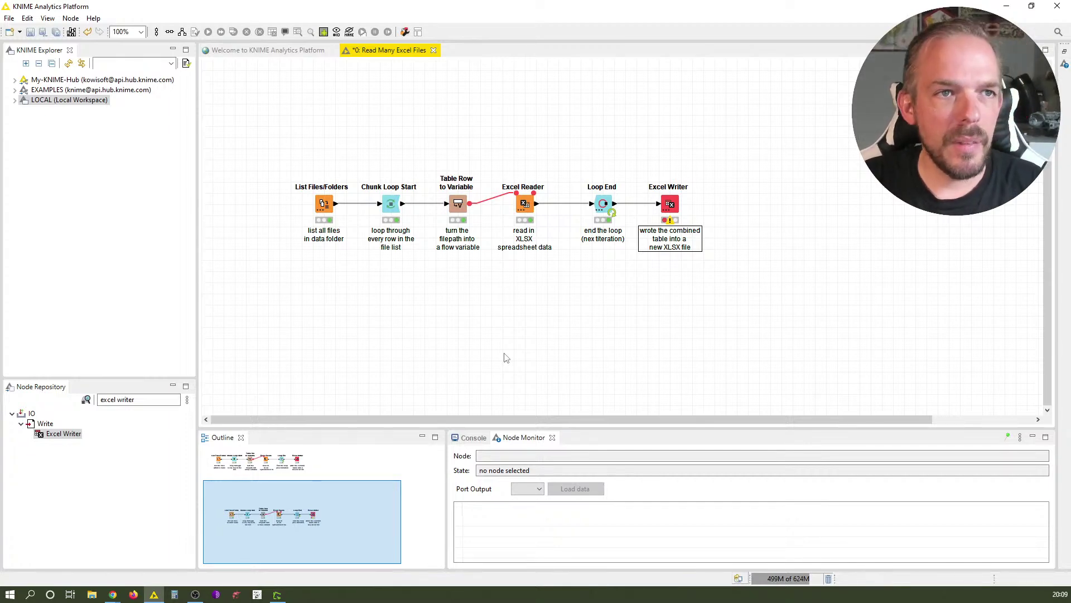
# Correct 'wrote' to 'write' in the Excel Writer label
pyautogui.press('F2')
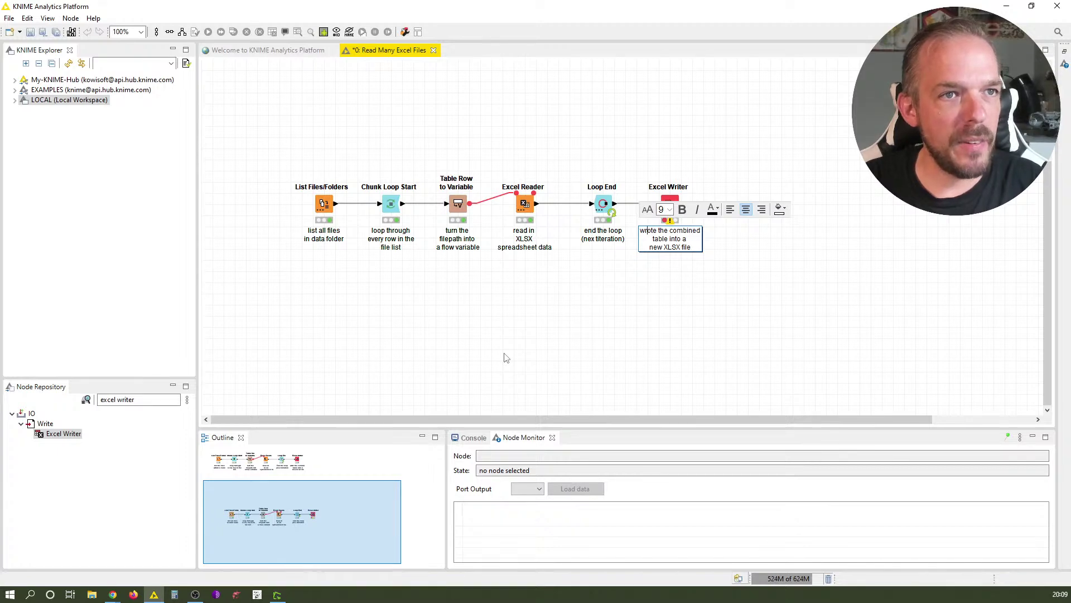
pyautogui.hotkey('shift', 'Right')
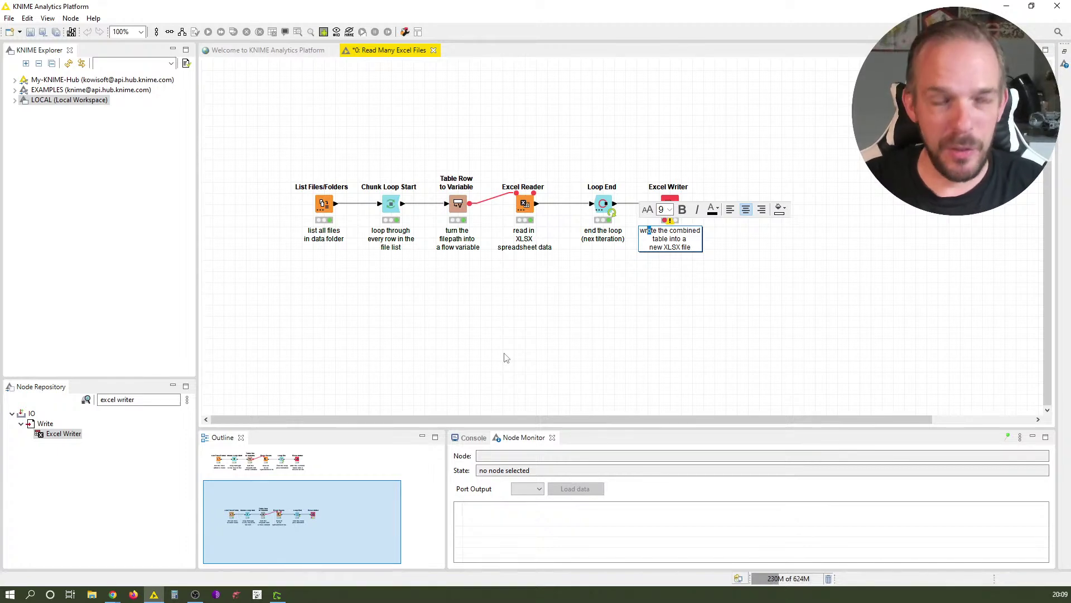
pyautogui.write('i')
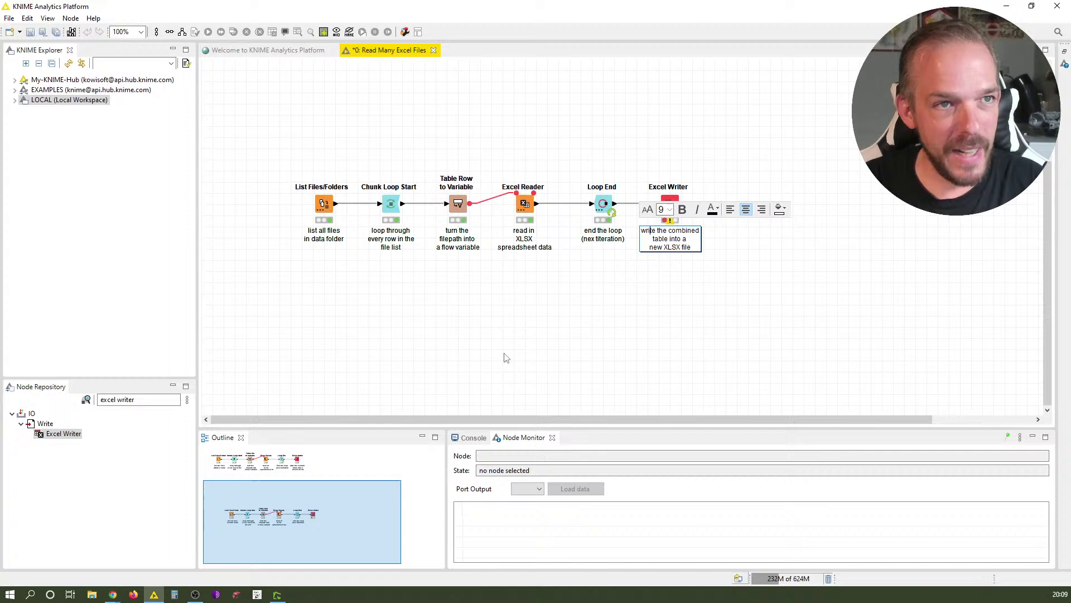
pyautogui.click(715, 313)
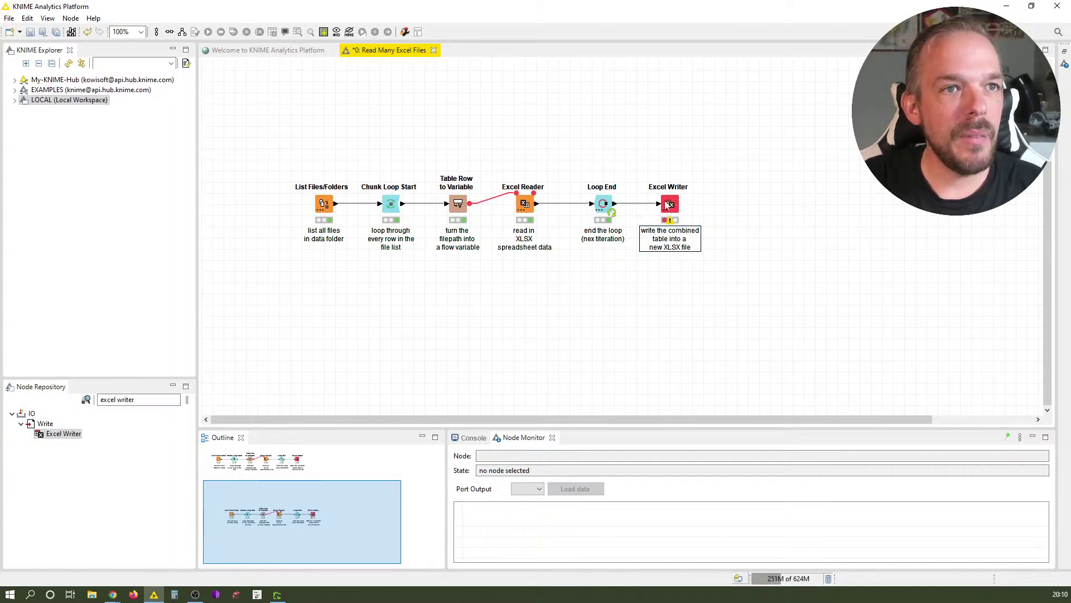
# Set the Excel Writer's output file to combined-file.xlsx on the Desktop
pyautogui.click(670, 205)
pyautogui.rightClick(670, 206)
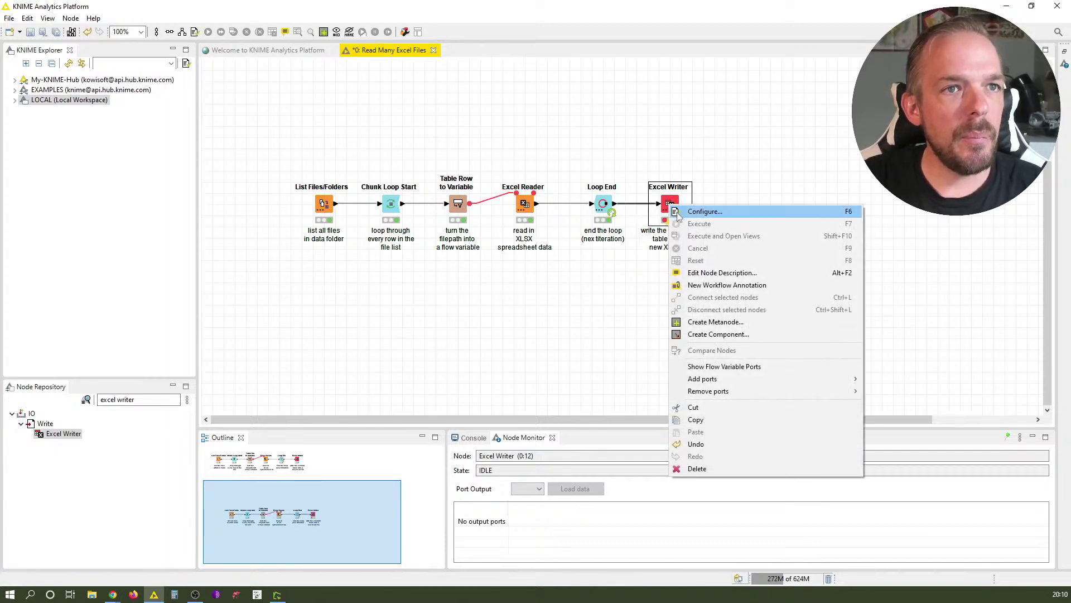
pyautogui.click(704, 212)
pyautogui.click(714, 171)
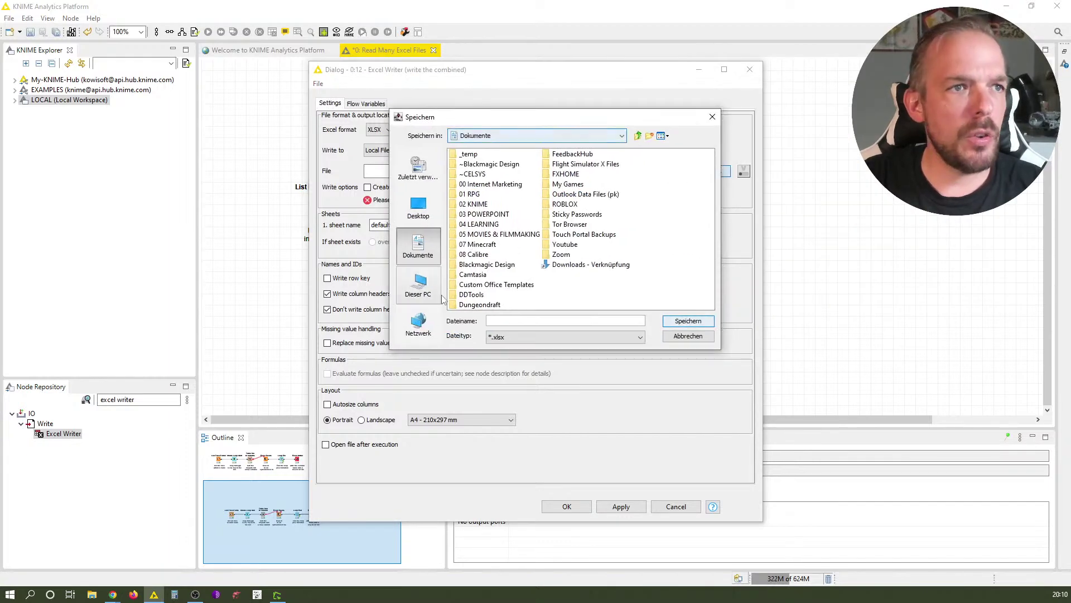
pyautogui.click(423, 212)
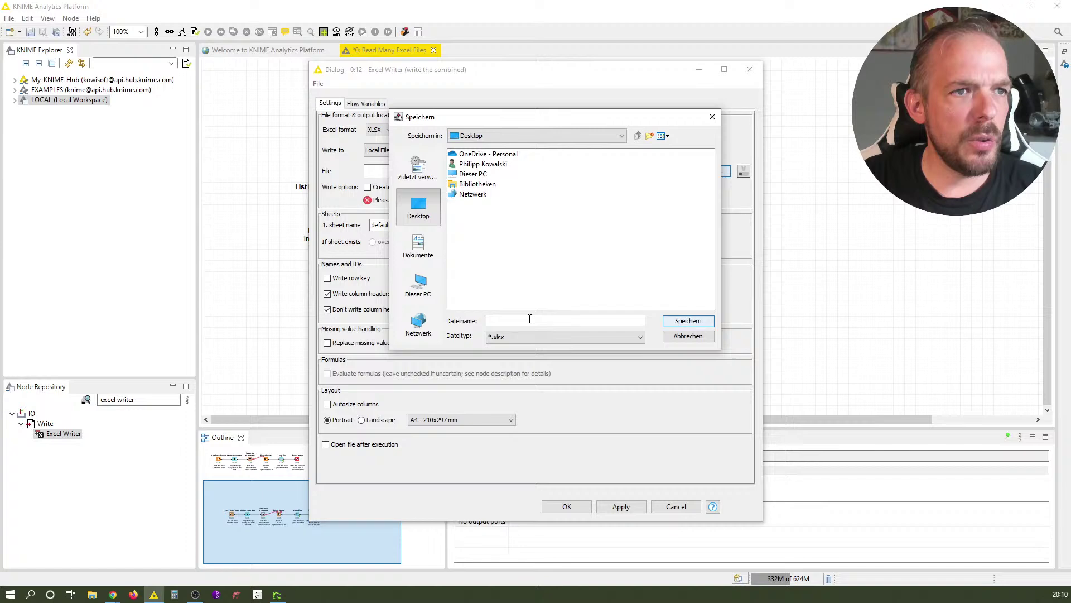
pyautogui.click(529, 319)
pyautogui.write('comb')
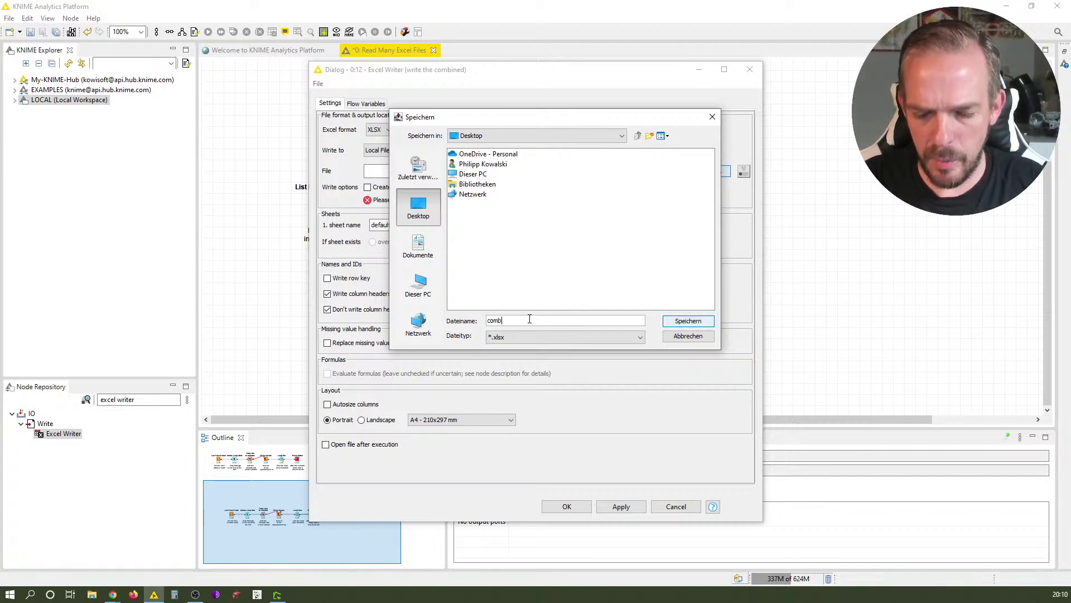
pyautogui.write('ined-file')
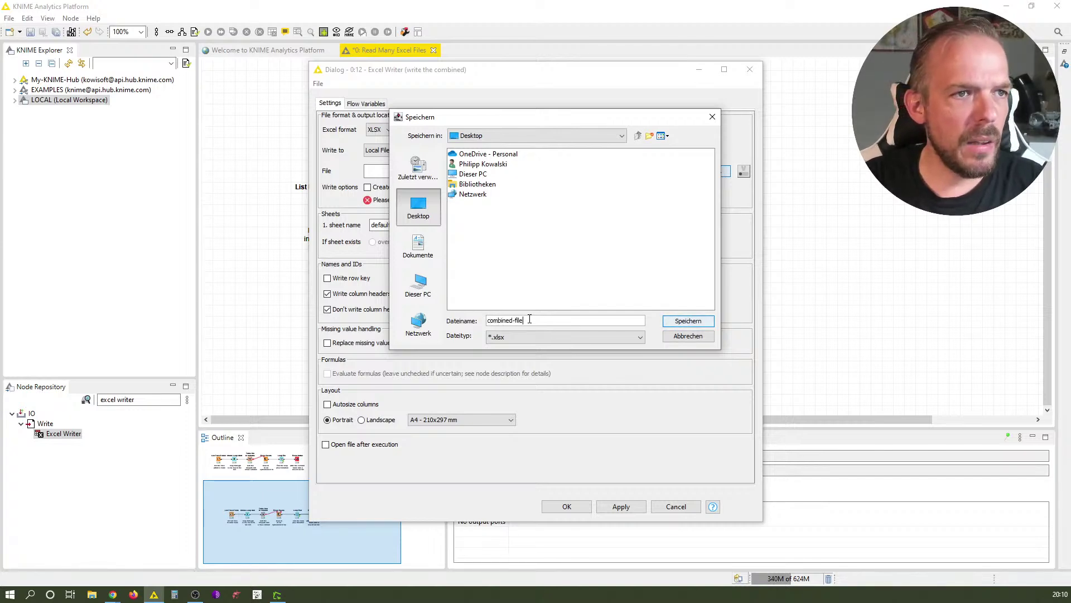
pyautogui.click(685, 322)
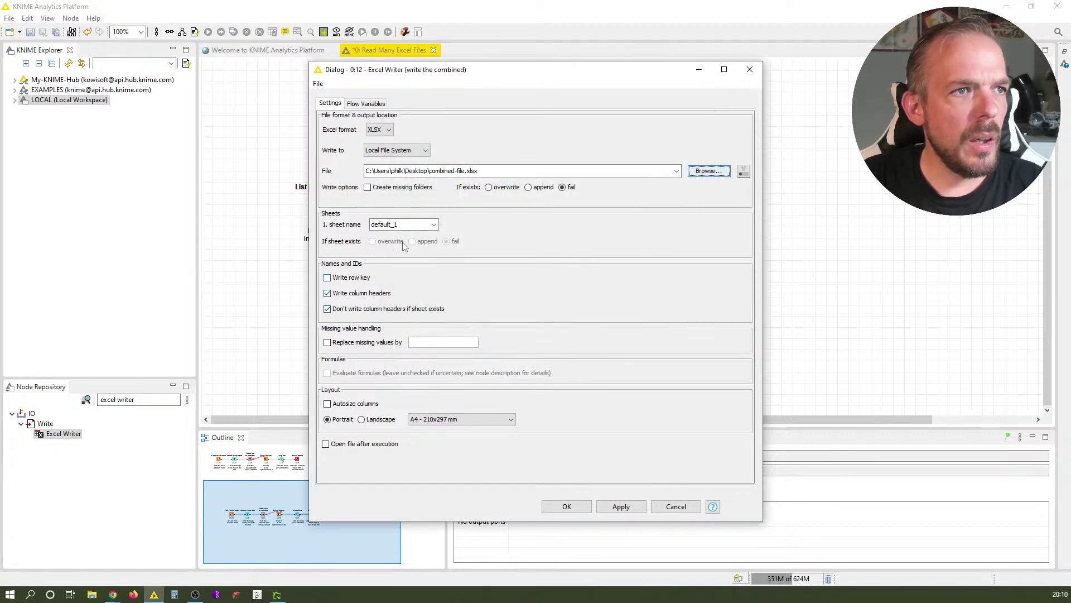
# Name the sheet 'combined', enable Autosize columns and Open file after execution, and apply
pyautogui.moveTo(404, 225); pyautogui.dragTo(349, 226)
pyautogui.write('combined')
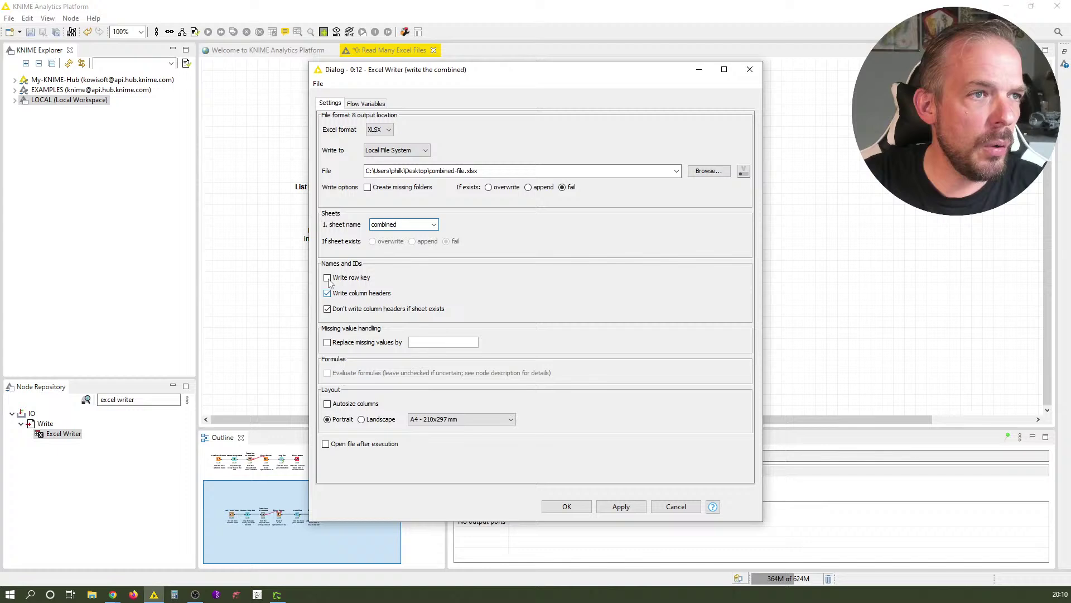
pyautogui.click(343, 404)
pyautogui.click(340, 444)
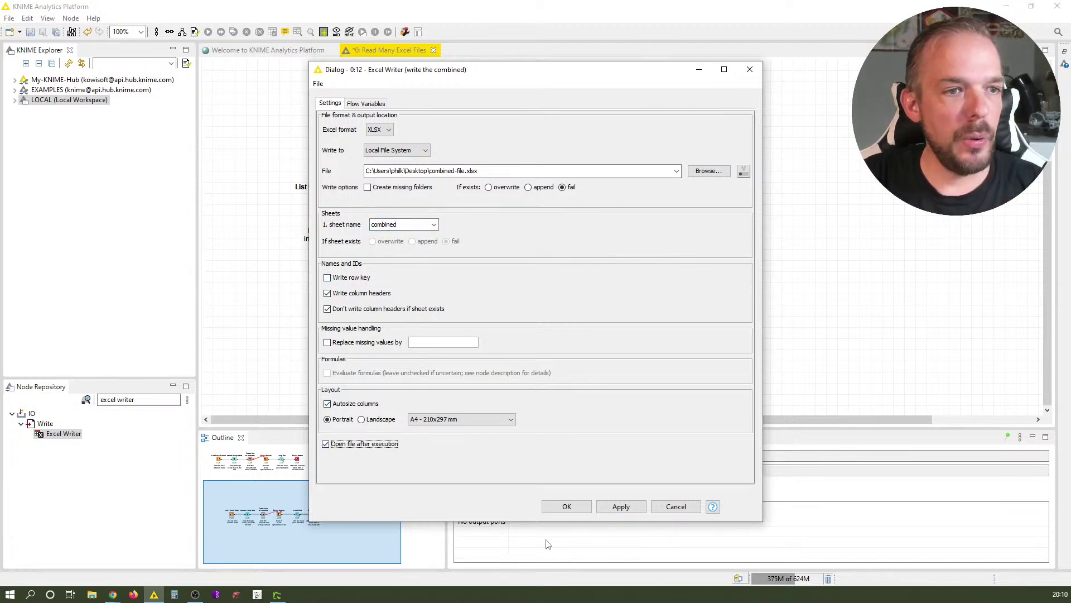
pyautogui.click(565, 506)
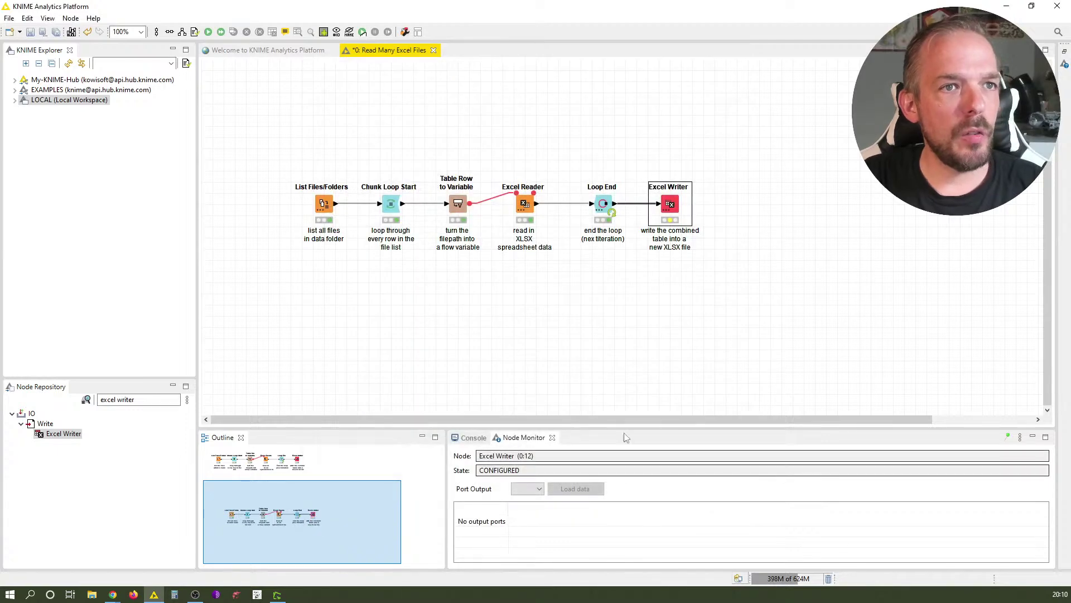
# Execute the Excel Writer, then try opening ExcelFile3 from Excel's Recent list and dismiss the missing-file error
pyautogui.rightClick(671, 207)
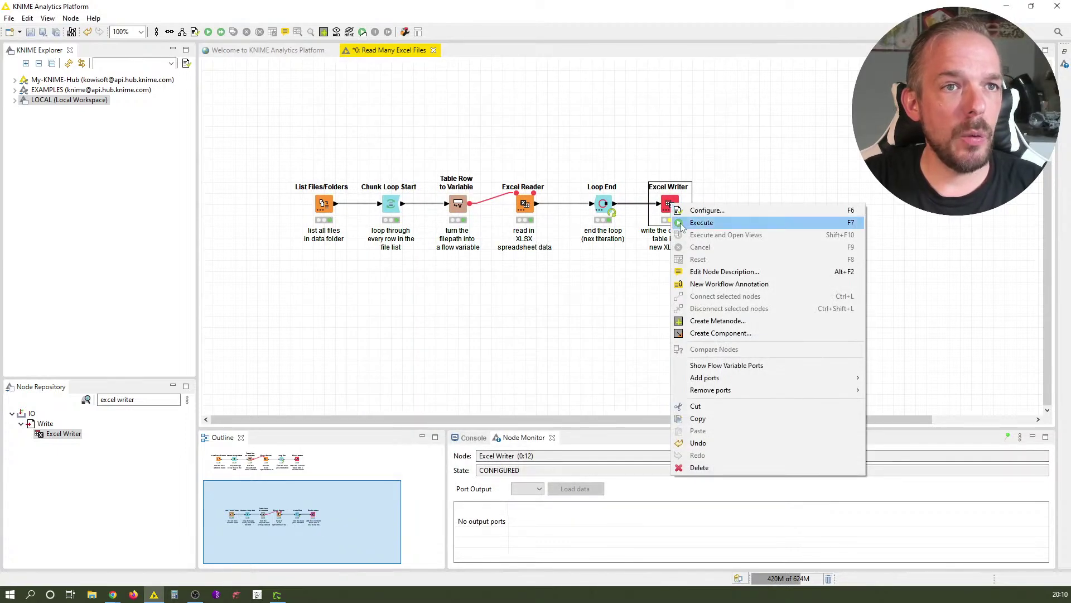
pyautogui.click(704, 223)
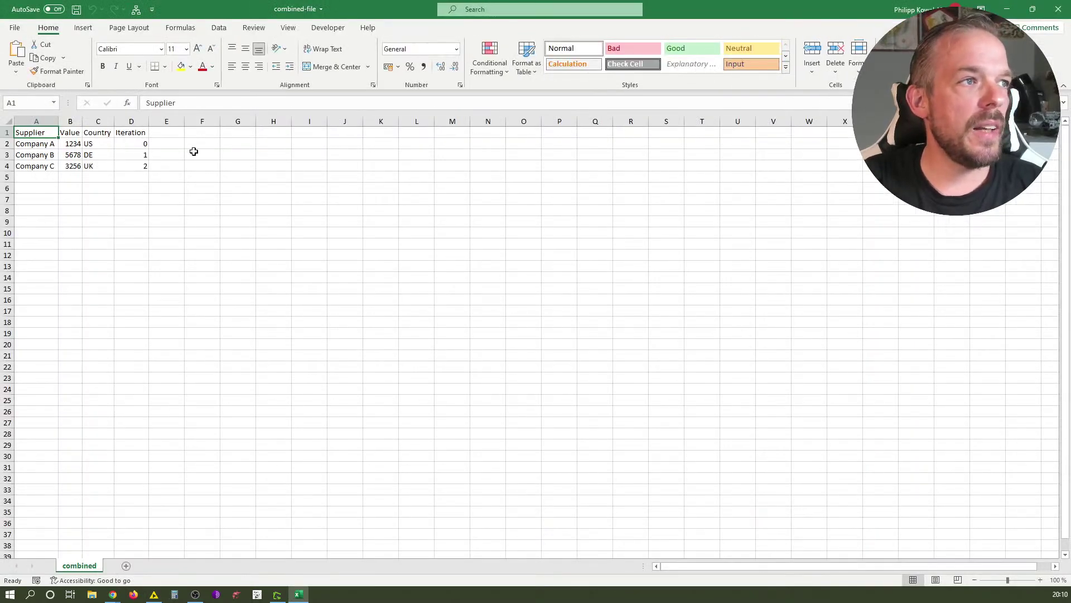
pyautogui.click(14, 27)
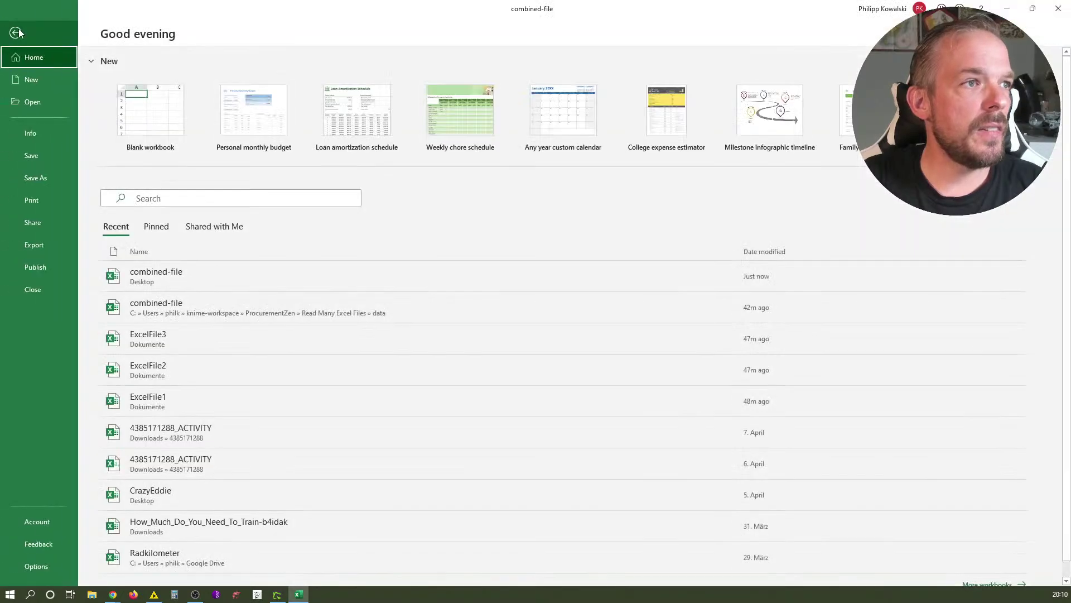
pyautogui.click(201, 337)
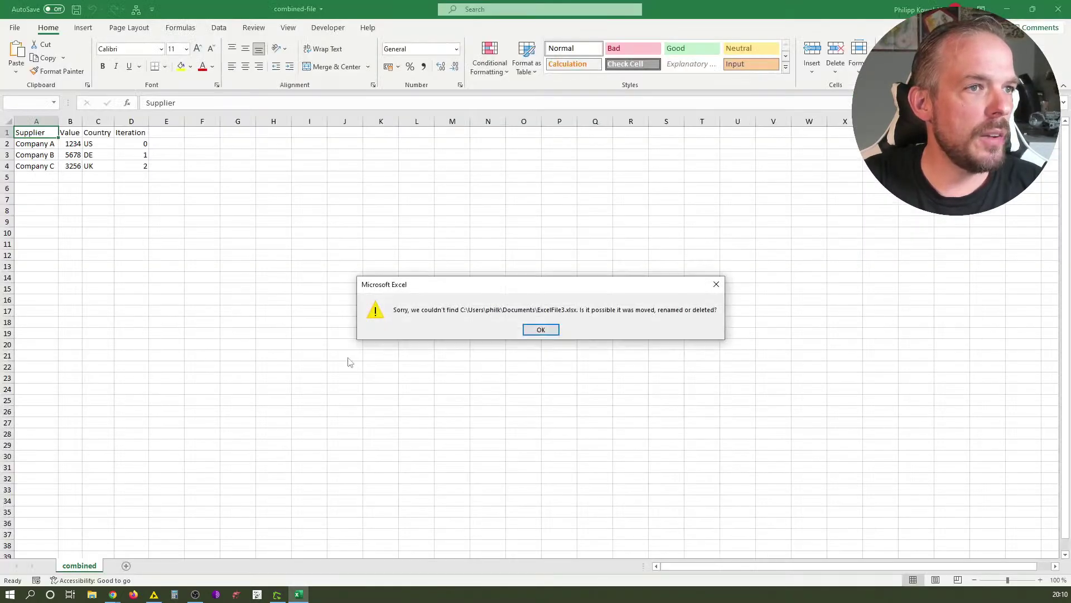
pyautogui.click(533, 331)
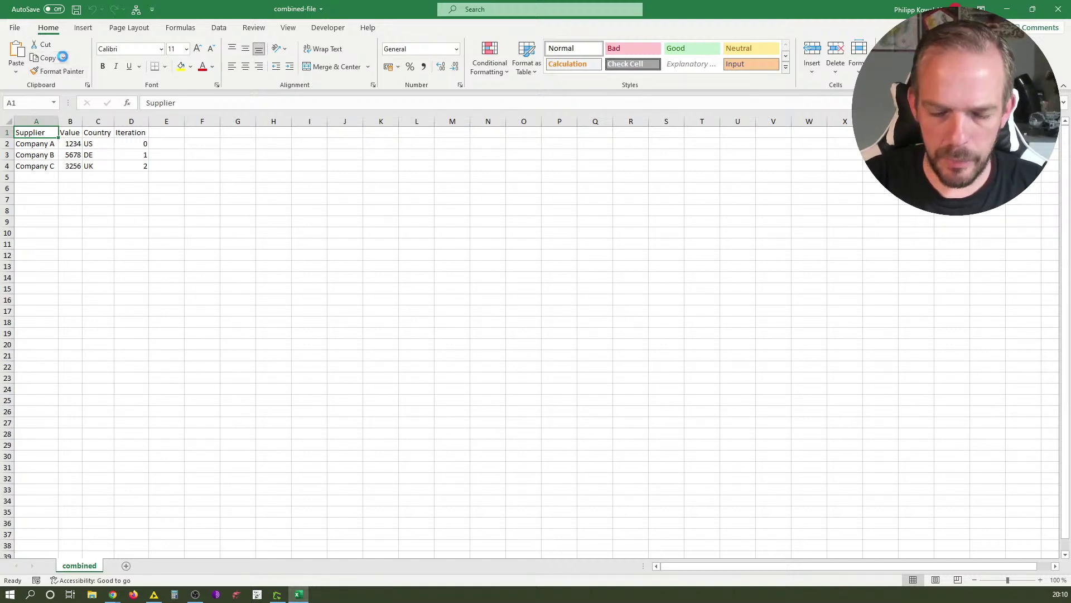
# Try browsing for another workbook, then return to the combined-file workbook
pyautogui.hotkey('ctrl', 'o')
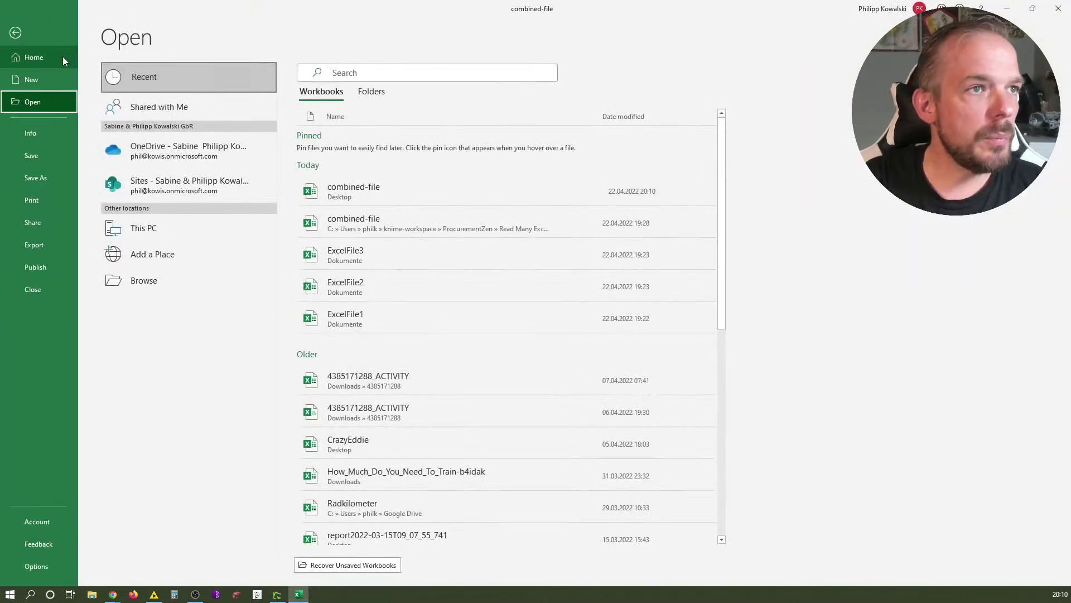
pyautogui.click(162, 281)
pyautogui.moveTo(122, 12); pyautogui.dragTo(1070, 167)
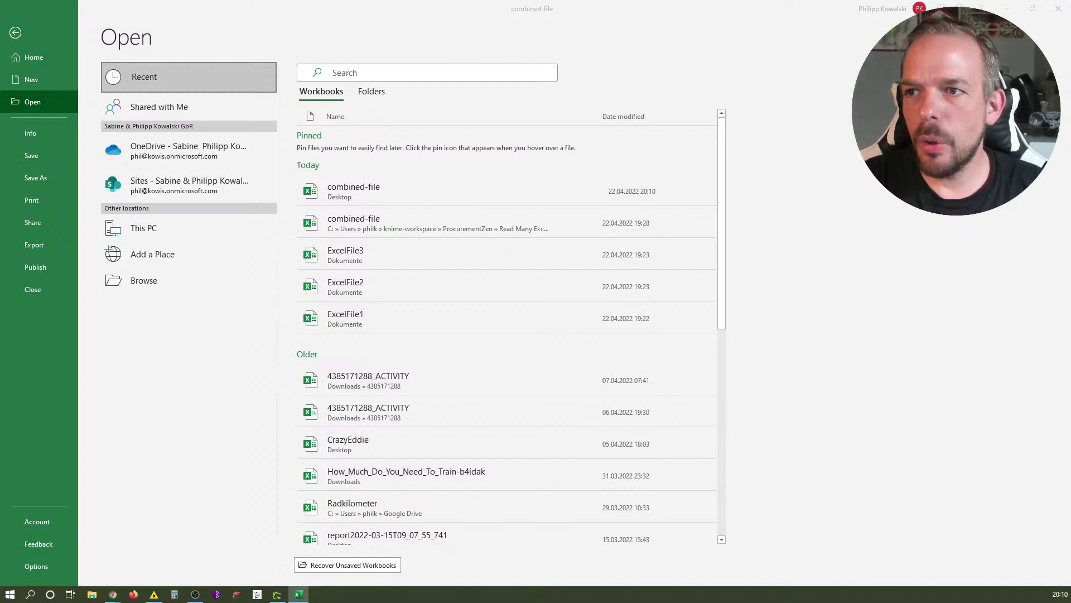
pyautogui.click(15, 32)
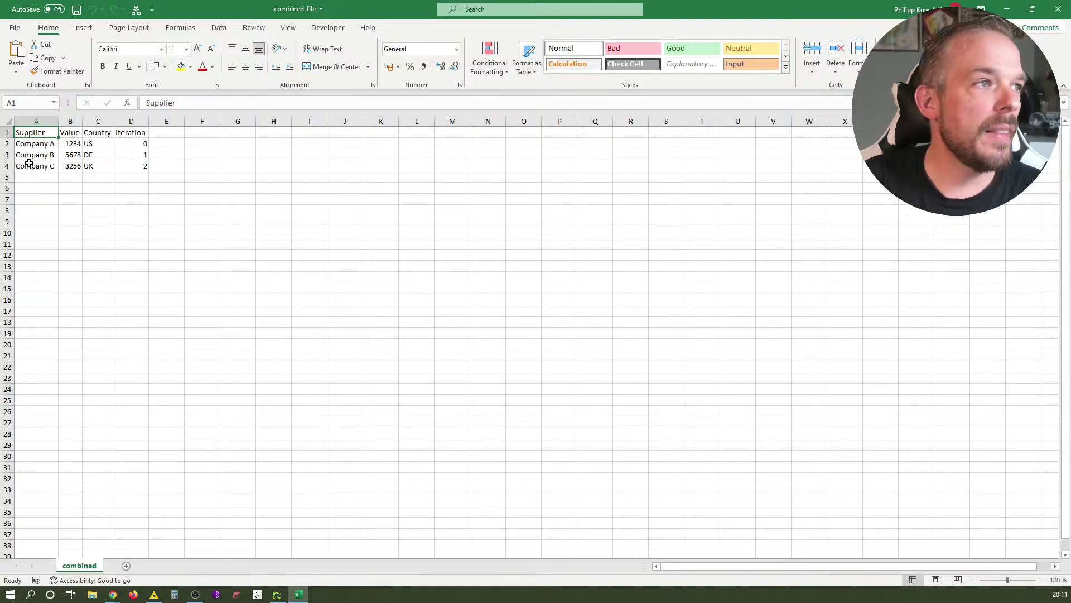
# Review supplier cells A2–A4 (Company A to C), then close Excel
pyautogui.click(37, 143)
pyautogui.click(36, 155)
pyautogui.click(35, 165)
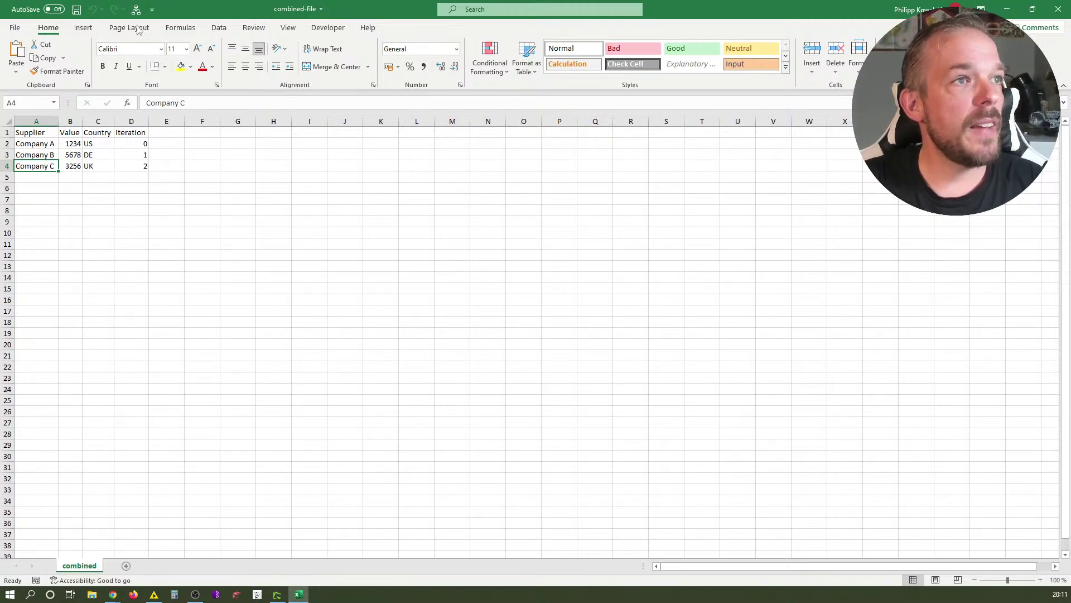
pyautogui.click(1058, 9)
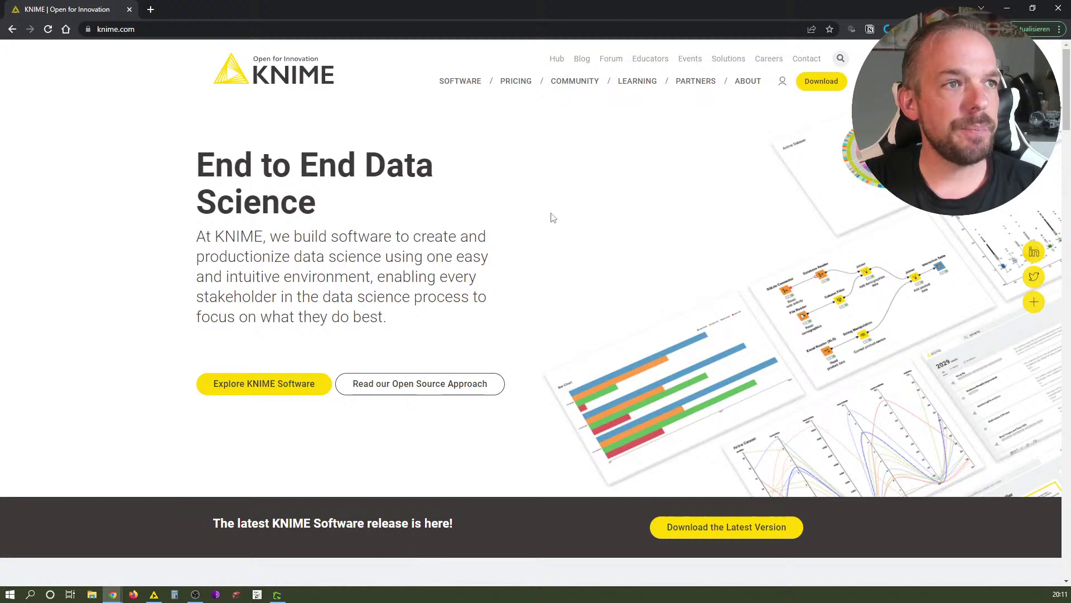
# Search the KNIME Hub for the workflow author's name
pyautogui.click(556, 59)
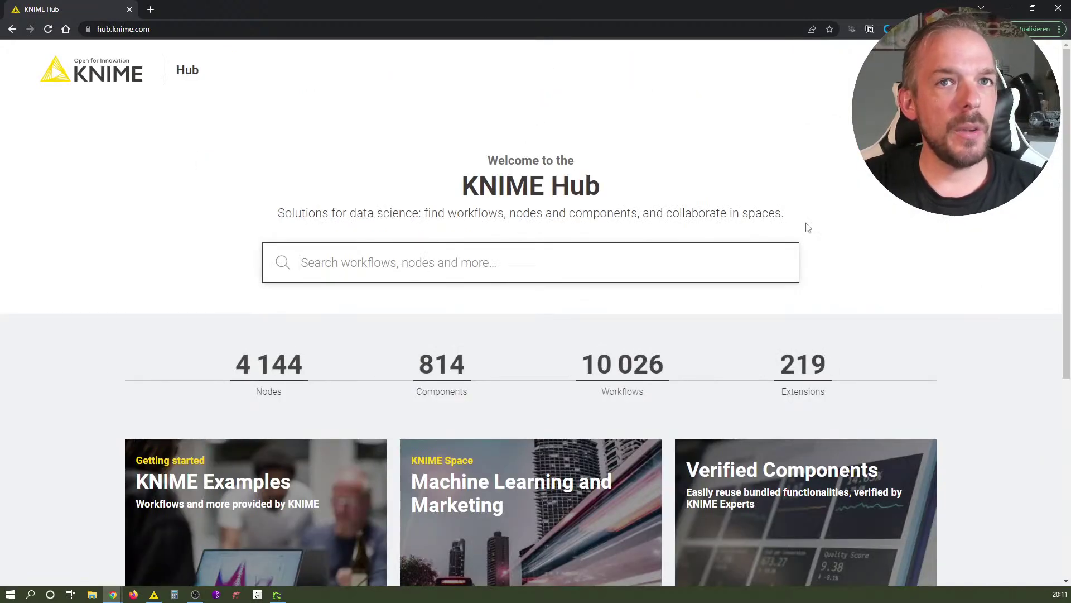
pyautogui.click(468, 254)
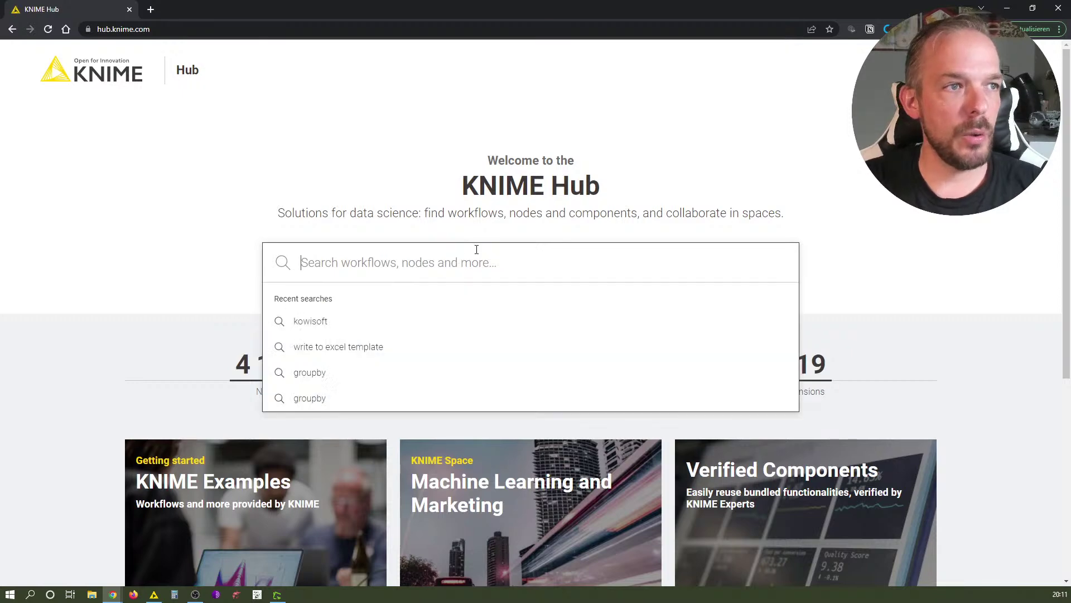
pyautogui.write('kowisoff')
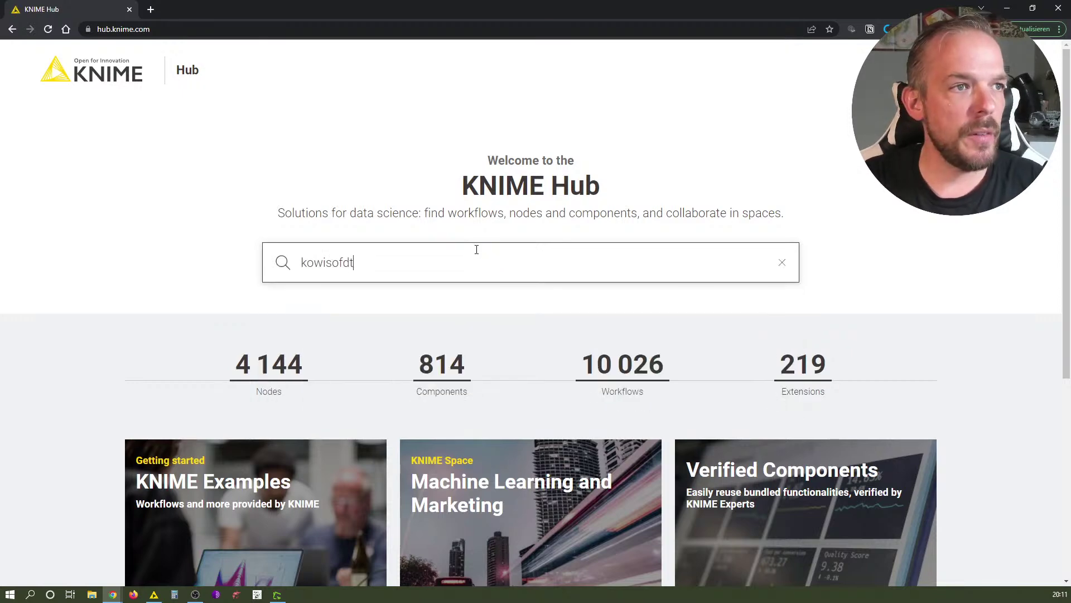
pyautogui.press('BackSpace')
pyautogui.write('t')
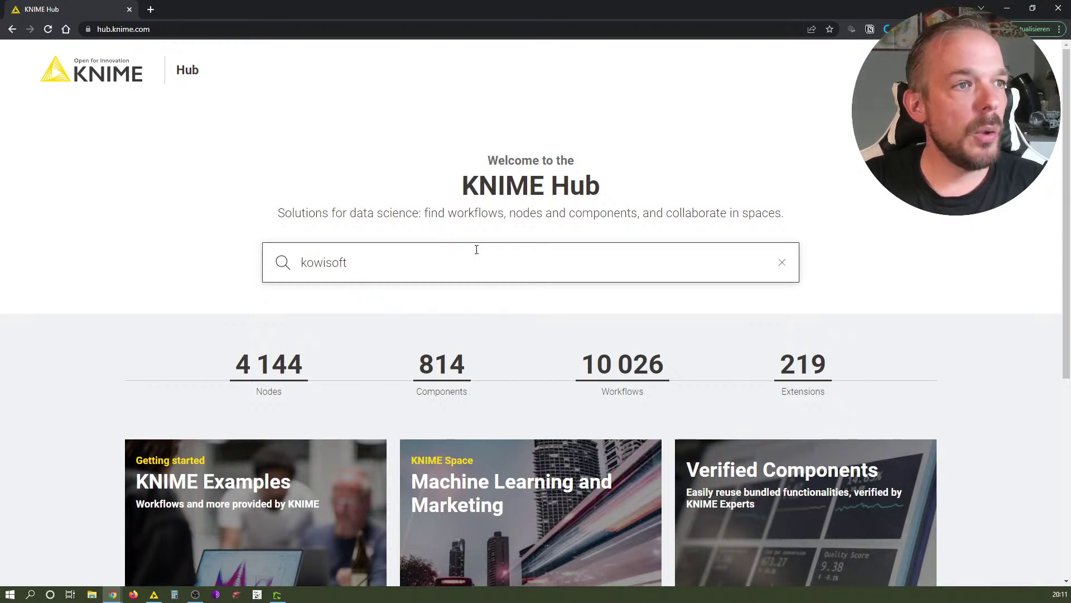
pyautogui.press('Return')
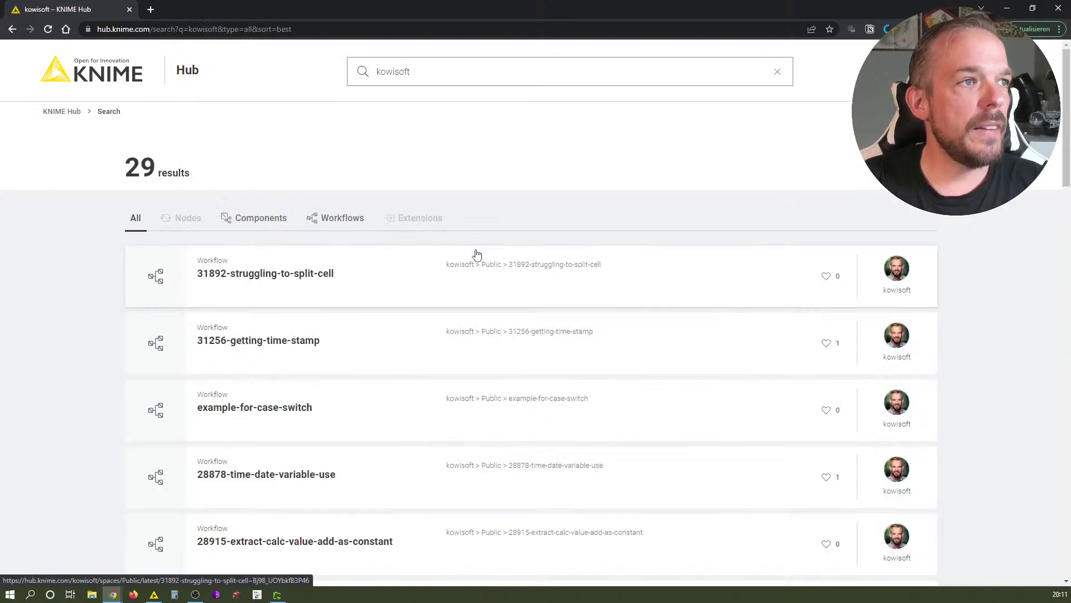
# Open the Read Many Excel Files workflow from the results, then restore the browser window
pyautogui.scroll(-9, 571, 223)
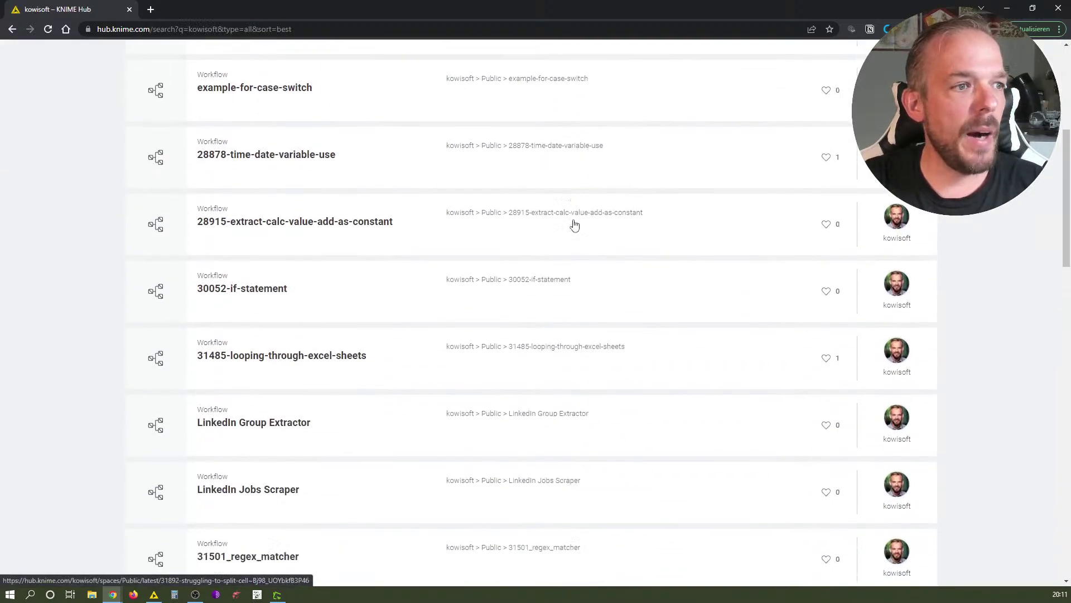
pyautogui.scroll(-9, 573, 224)
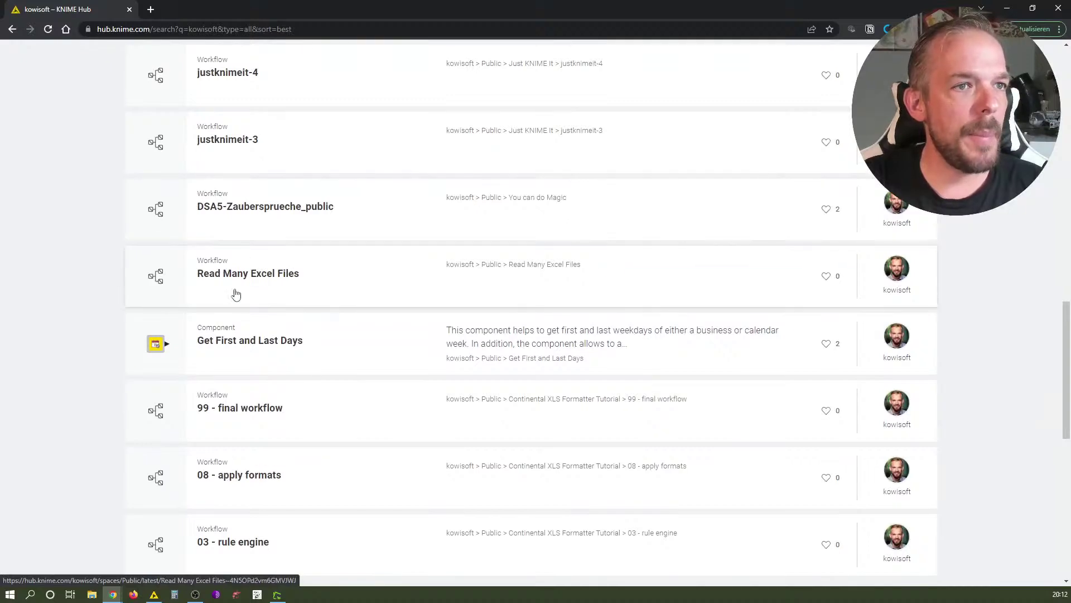
pyautogui.click(427, 288)
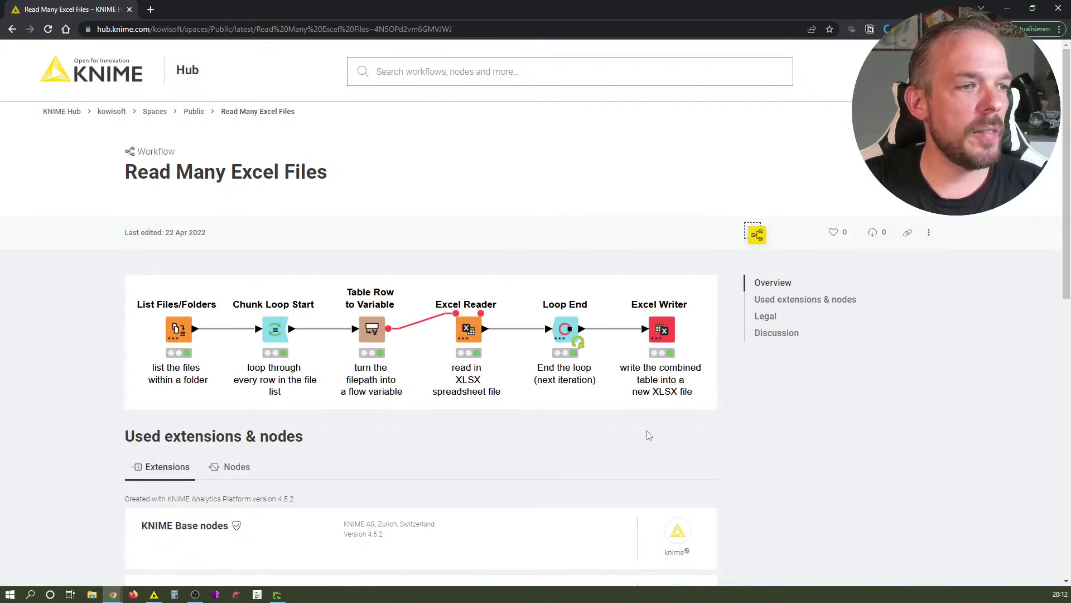
pyautogui.scroll(-4, 649, 436)
pyautogui.scroll(5, 672, 461)
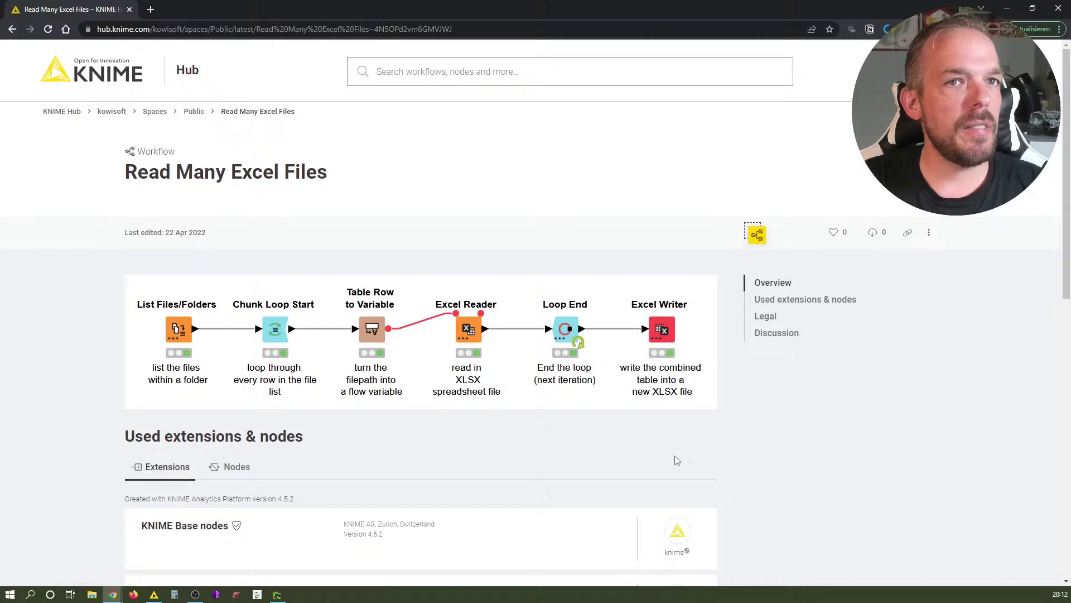
pyautogui.scroll(-2, 678, 458)
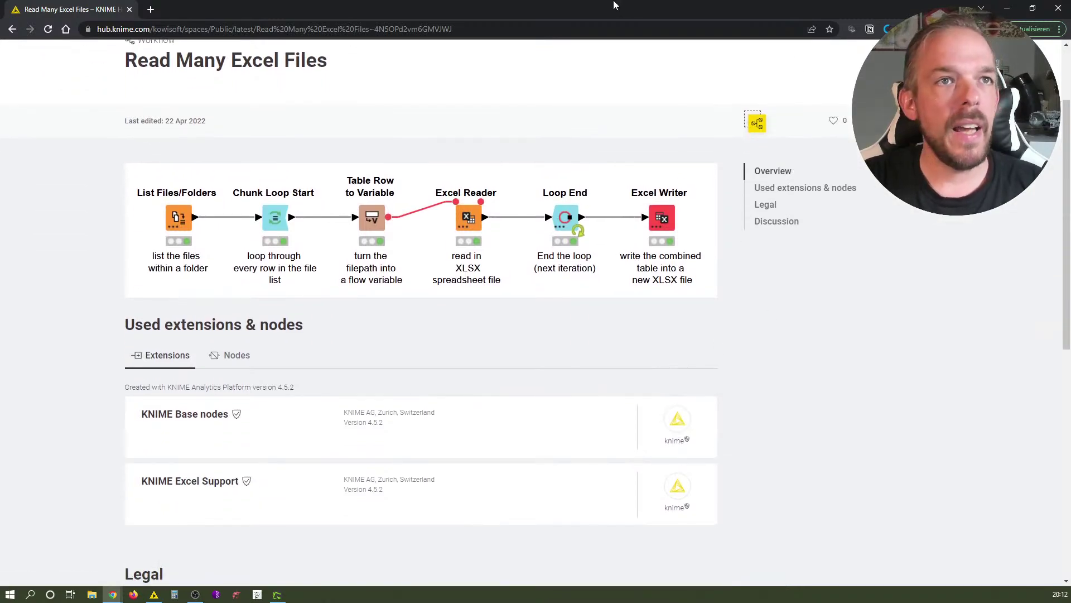
pyautogui.doubleClick(617, 12)
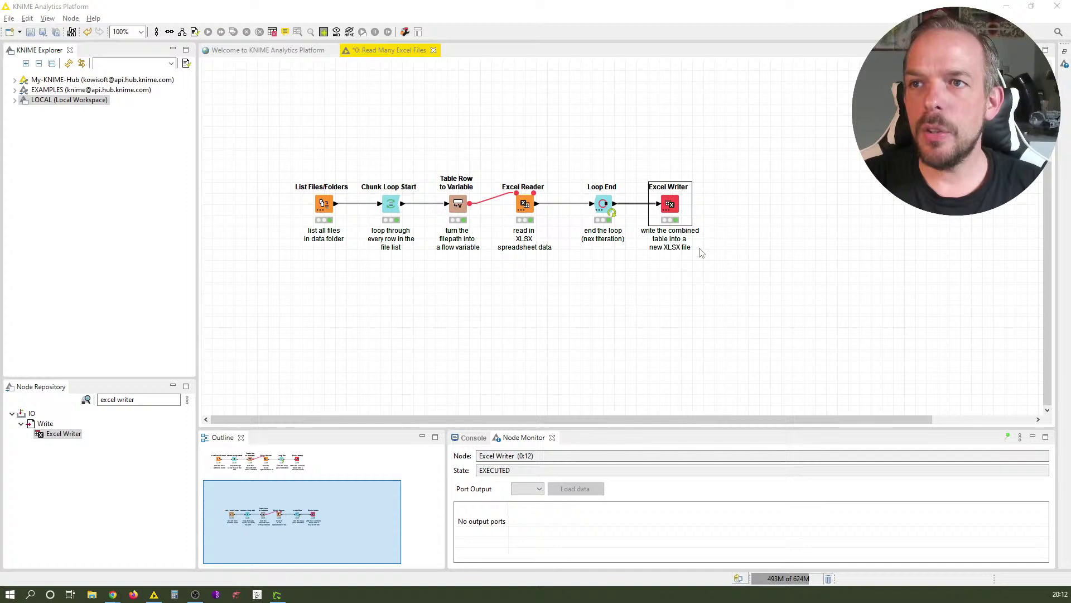
pyautogui.hotkey('alt', 'Tab')
pyautogui.moveTo(648, 38); pyautogui.dragTo(294, 62)
pyautogui.moveTo(394, 170); pyautogui.dragTo(874, 241)
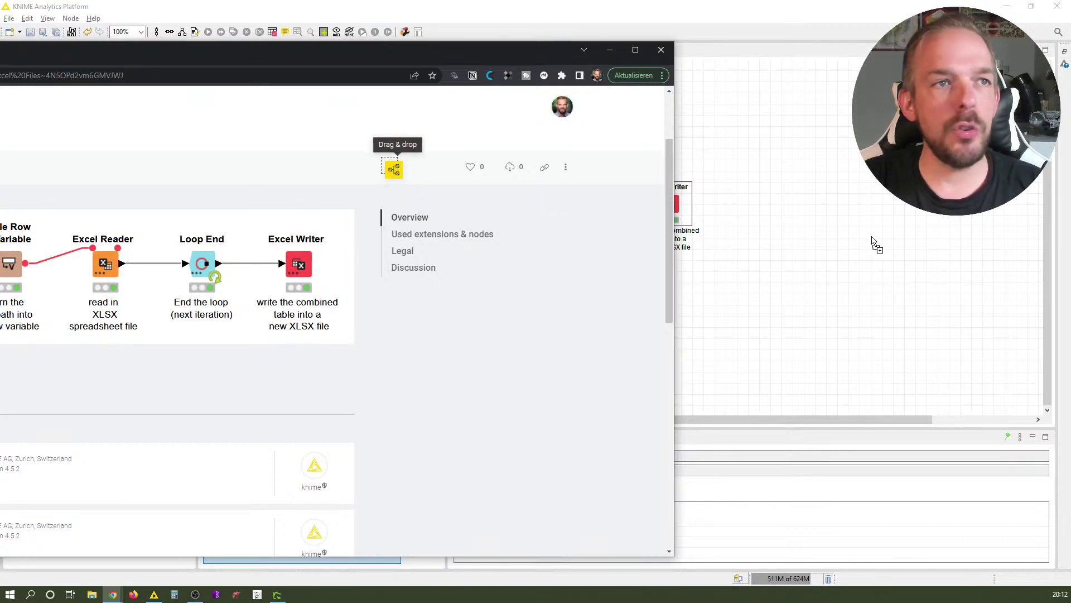
pyautogui.moveTo(871, 237); pyautogui.dragTo(873, 237)
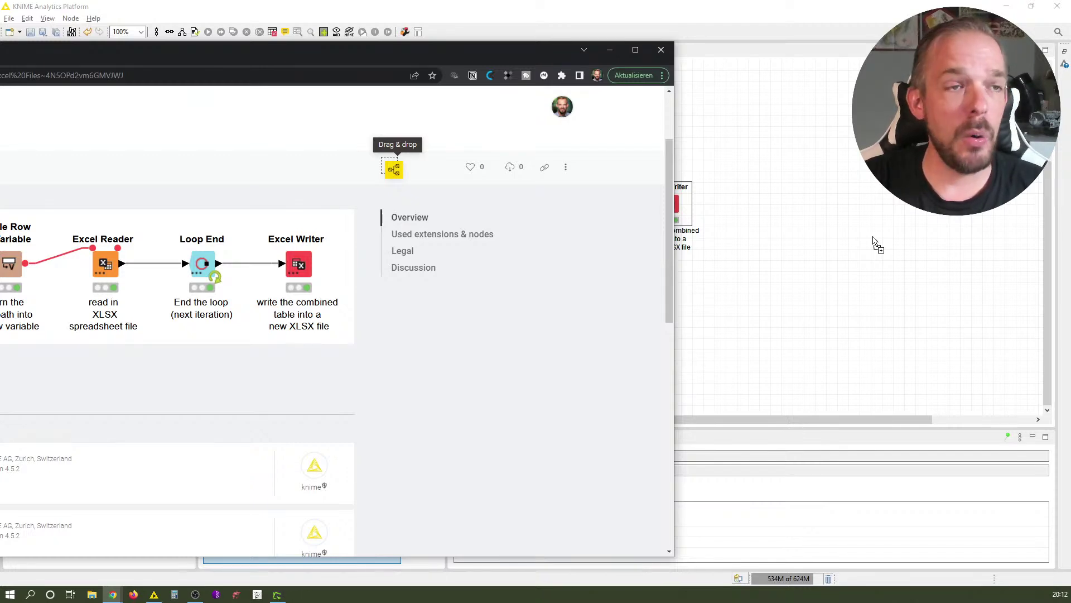
pyautogui.moveTo(873, 237); pyautogui.dragTo(409, 300)
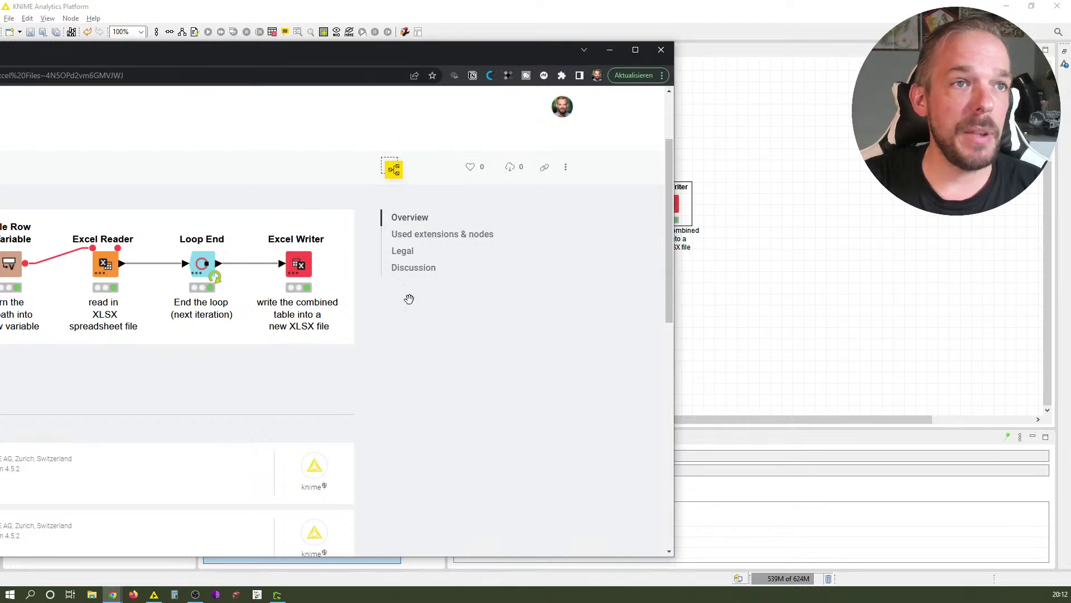
pyautogui.click(610, 50)
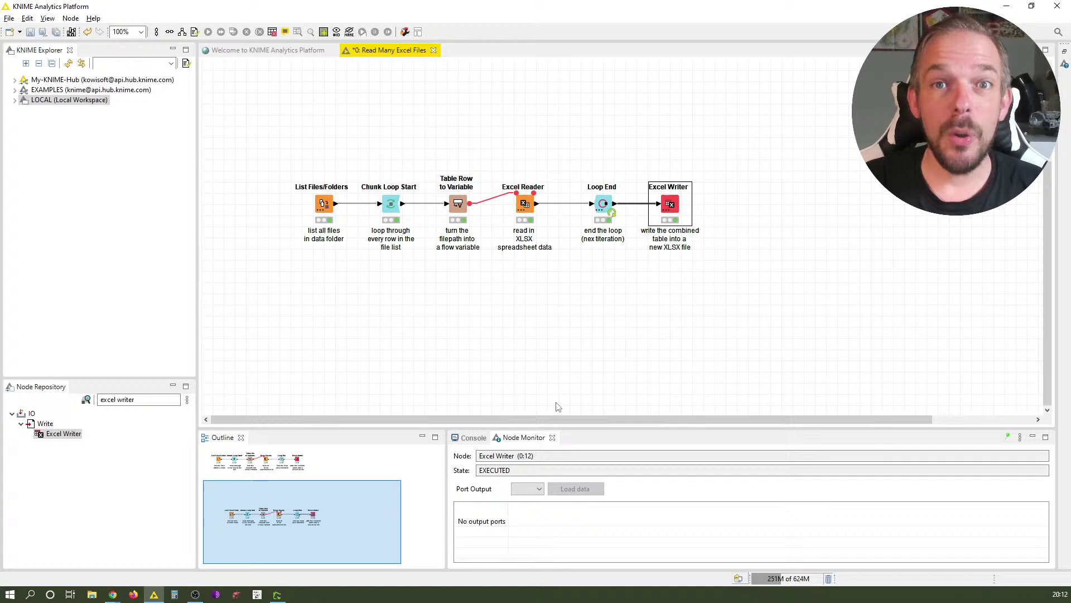